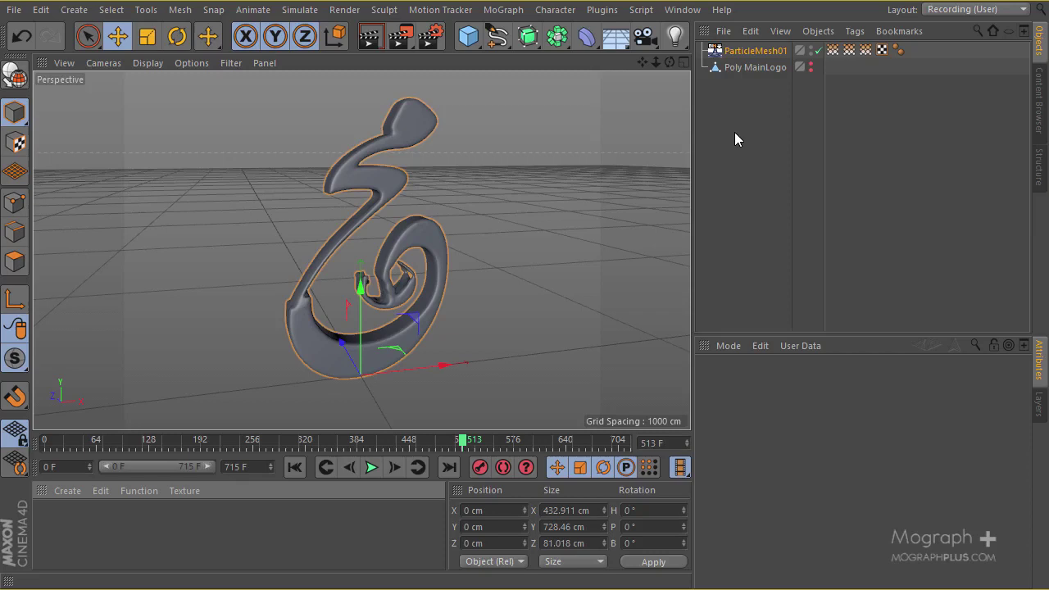
Step: Add an area light to the logo scene and rename it 'Overhead'
{"action": "left_click_drag", "start_coordinate": [391, 234], "coordinate": [285, 351], "text": "alt"}
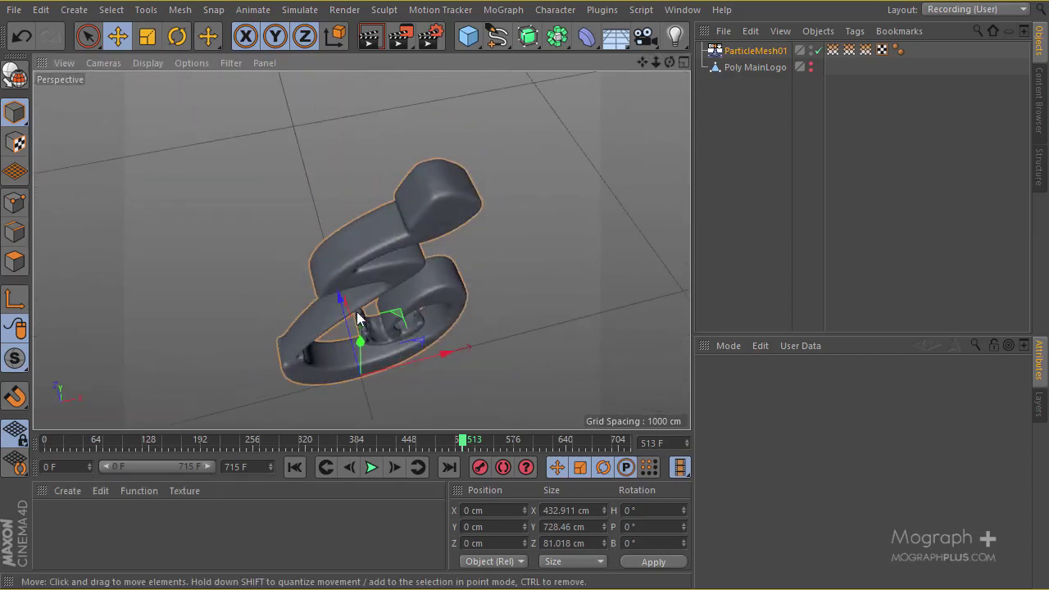
{"action": "left_click_drag", "start_coordinate": [431, 266], "coordinate": [625, 146], "text": "alt"}
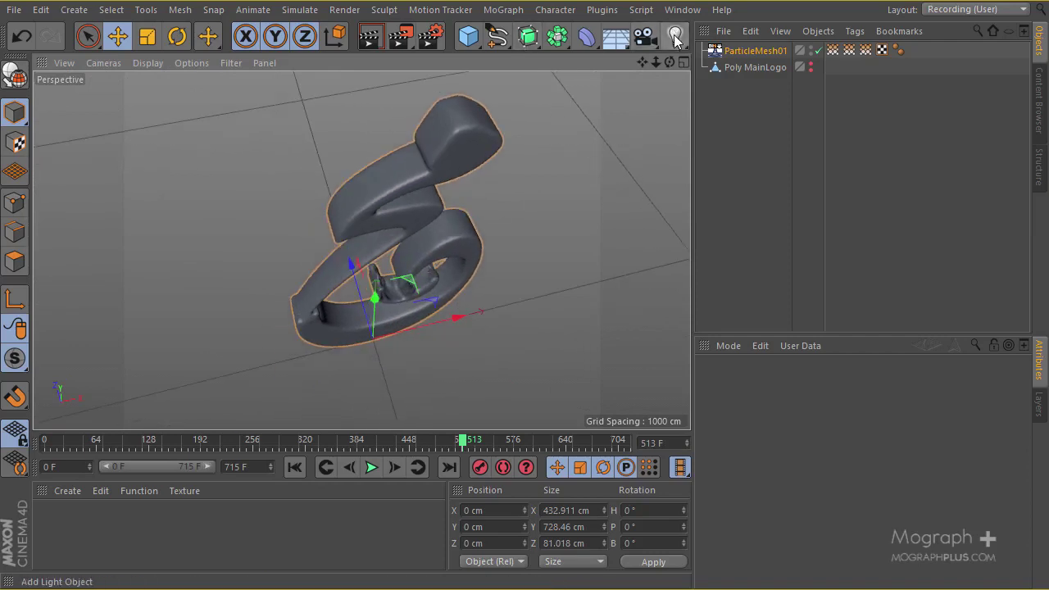
{"action": "left_click_drag", "start_coordinate": [675, 40], "coordinate": [835, 91]}
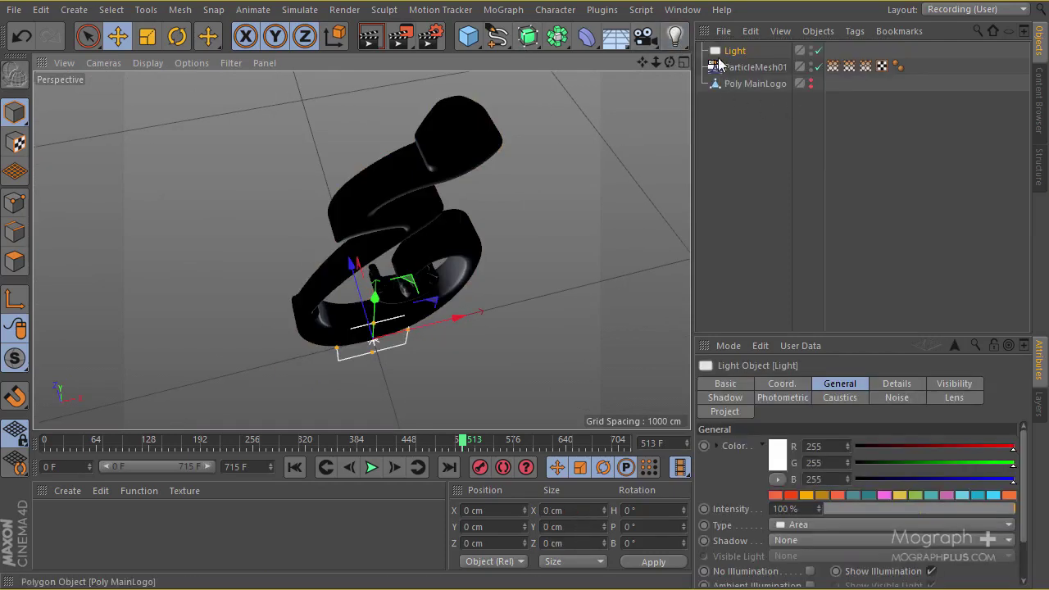
{"action": "double_click", "coordinate": [735, 51]}
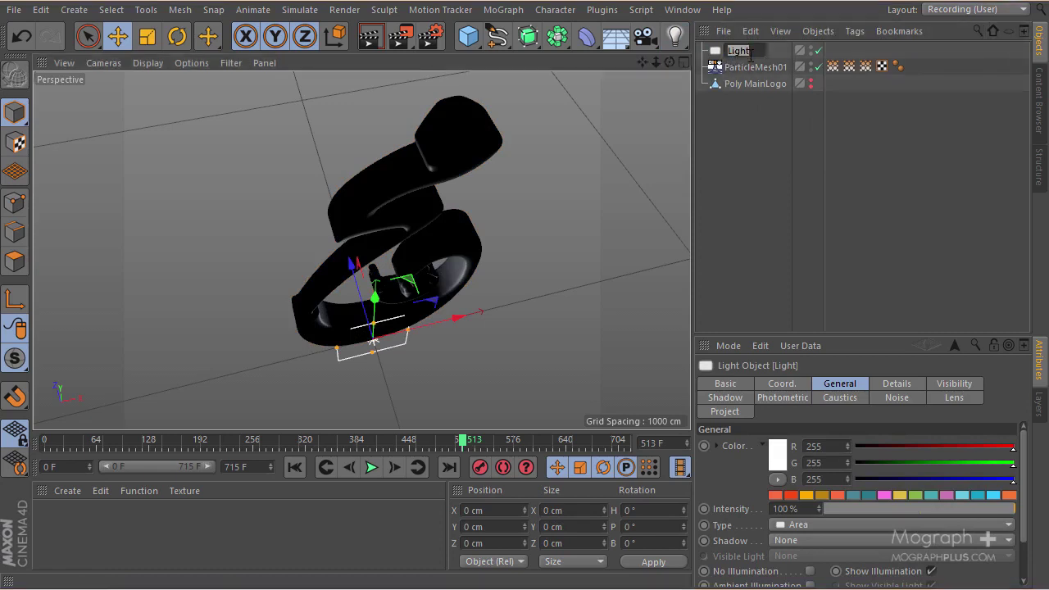
{"action": "type", "text": "O"}
{"action": "type", "text": "verhead"}
{"action": "key", "text": "Return"}
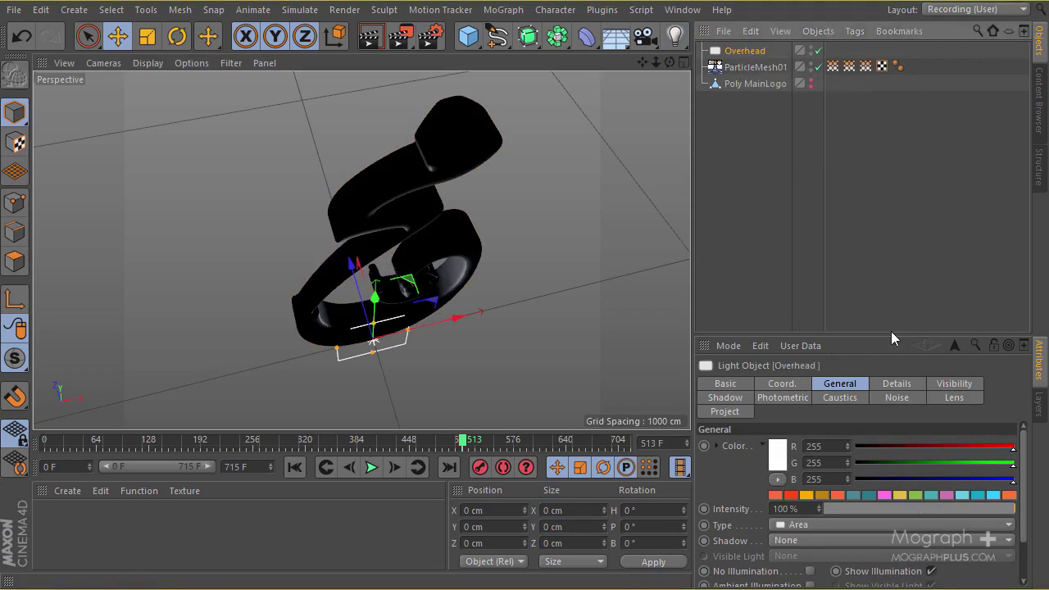
Step: Check the light's coordinates at 0, 0, 0 and bring up the viewport shading options
{"action": "left_click_drag", "start_coordinate": [896, 328], "coordinate": [897, 243]}
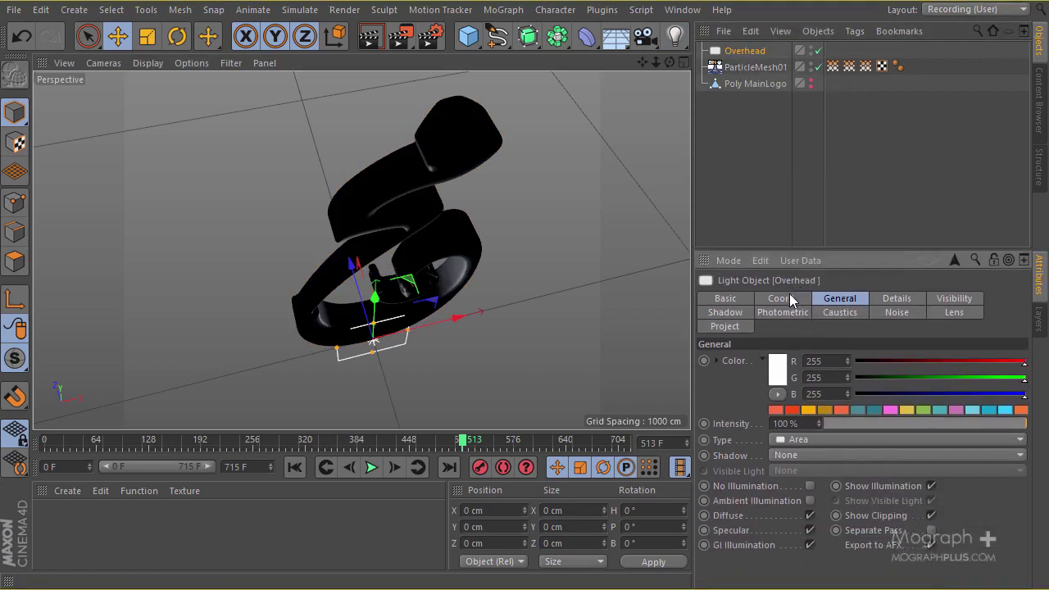
{"action": "left_click", "coordinate": [791, 297]}
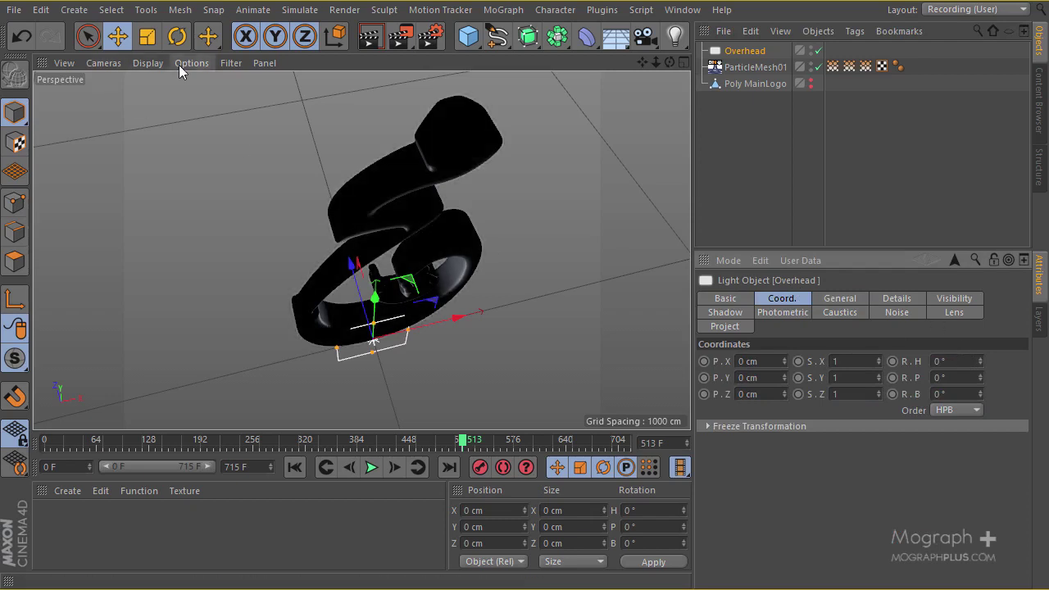
{"action": "left_click", "coordinate": [148, 64]}
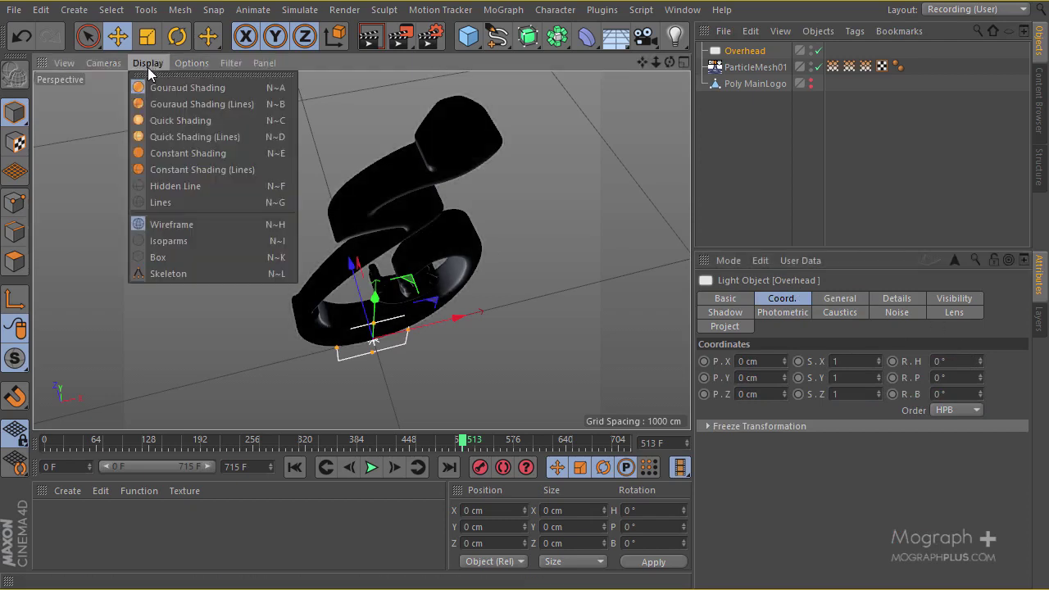
Step: Switch to Quick Shading, pitch the light -90° and raise it to Y 1002.663 cm
{"action": "left_click", "coordinate": [225, 119]}
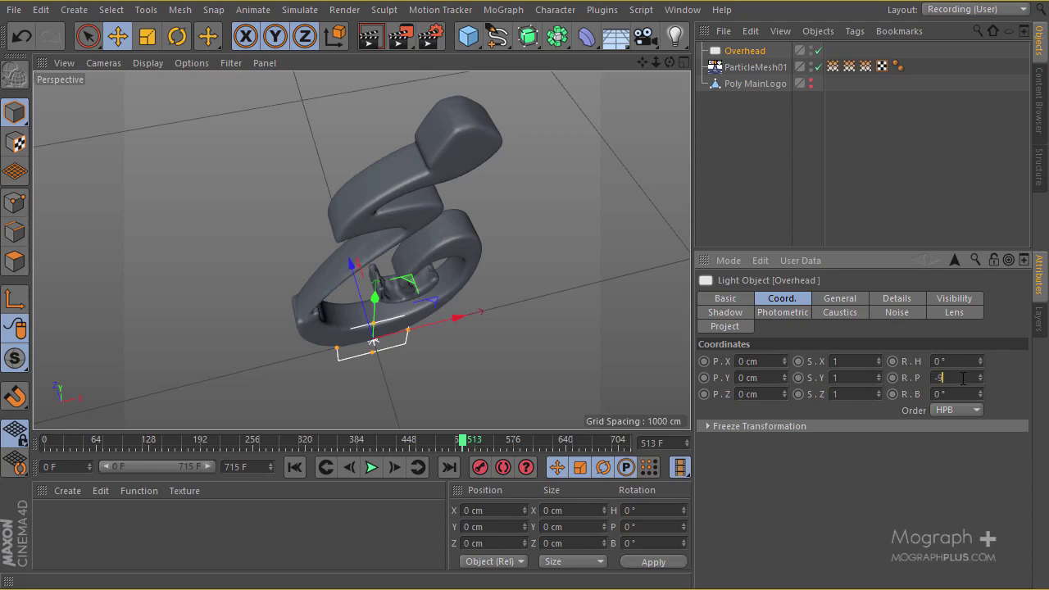
{"action": "key", "text": "Return"}
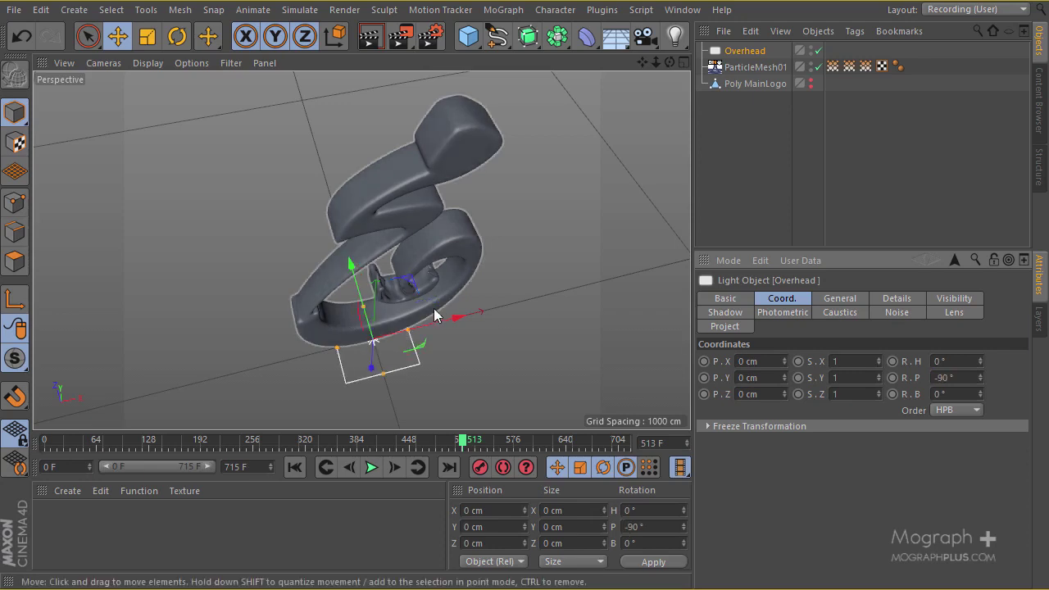
{"action": "middle_click", "coordinate": [632, 302]}
{"action": "middle_click", "coordinate": [459, 307]}
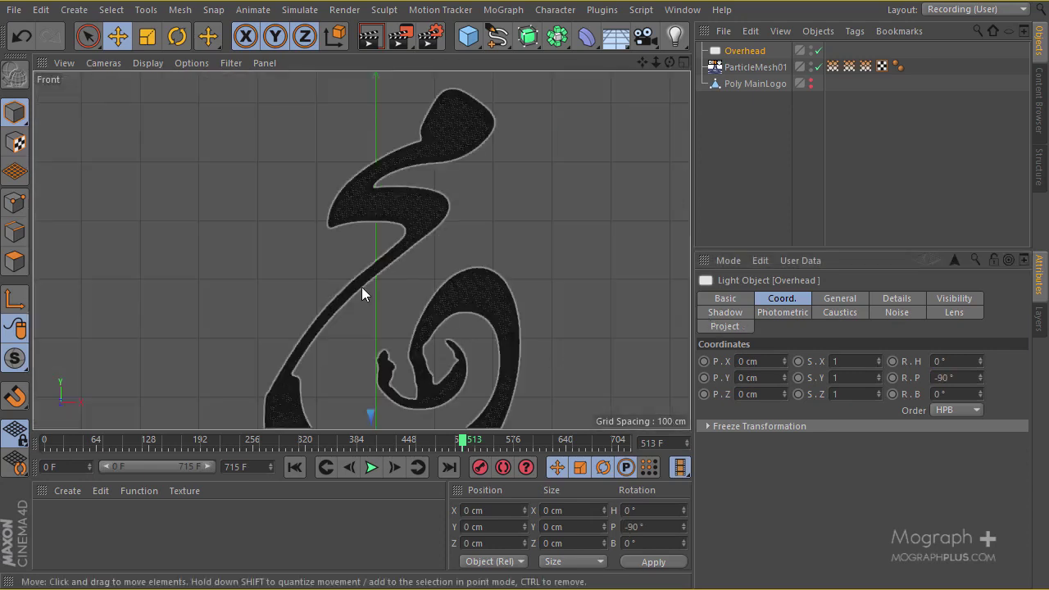
{"action": "scroll", "coordinate": [361, 287], "scroll_direction": "down", "scroll_amount": 3}
{"action": "left_click_drag", "start_coordinate": [363, 410], "coordinate": [351, 254]}
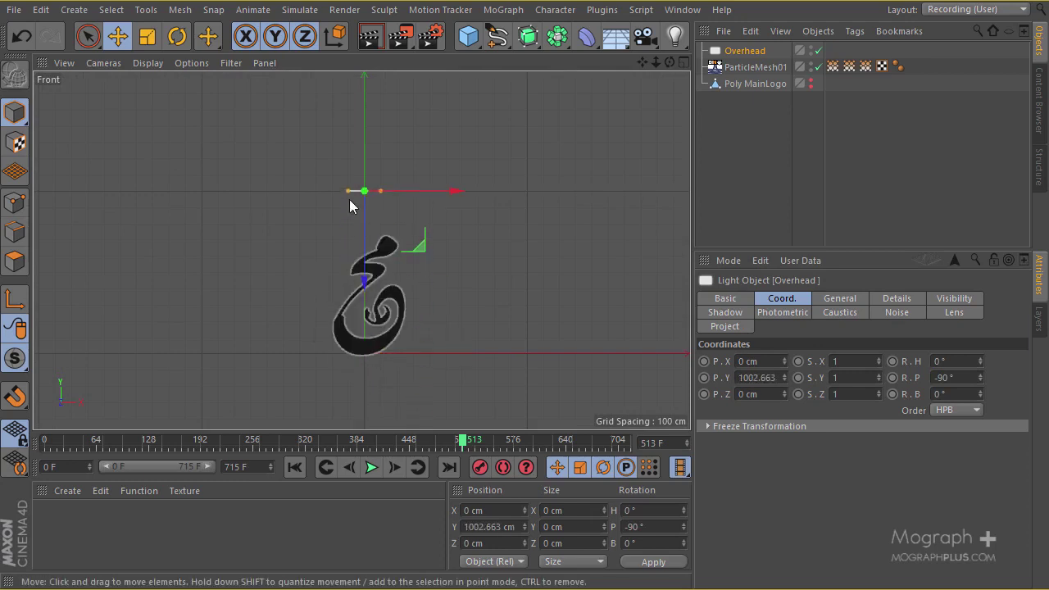
{"action": "scroll", "coordinate": [349, 204], "scroll_direction": "up", "scroll_amount": 2}
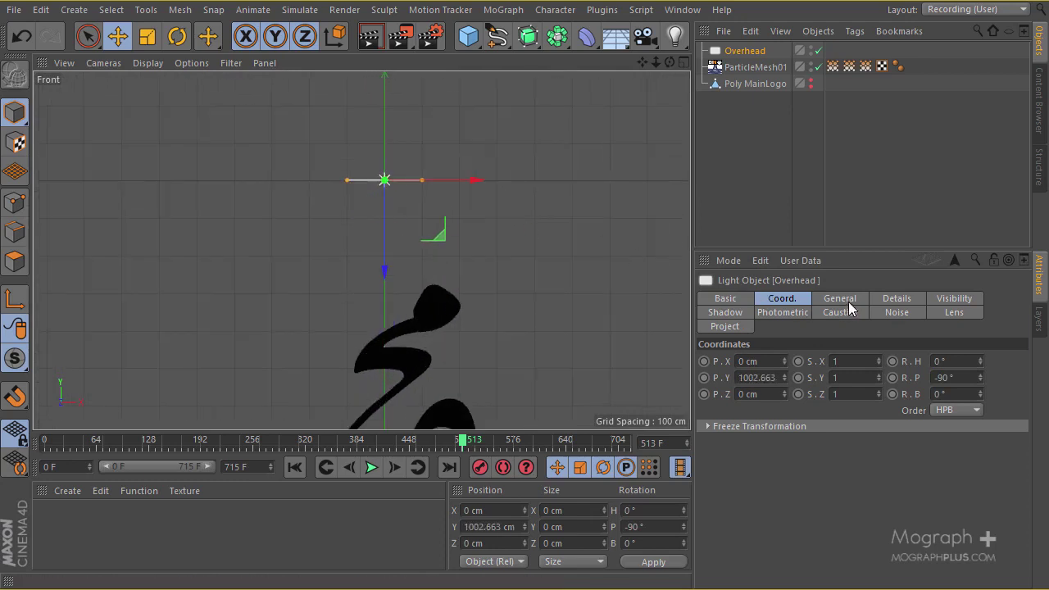
Step: Set the light's Size X and Size Y to 1500 cm
{"action": "left_click", "coordinate": [914, 303]}
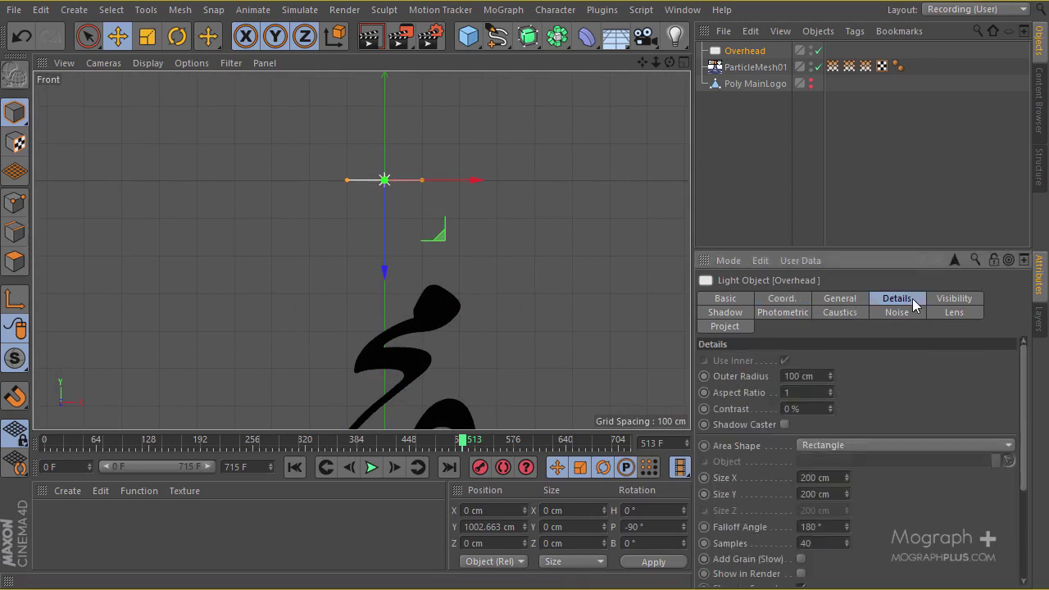
{"action": "left_click", "coordinate": [825, 480]}
{"action": "type", "text": "15"}
{"action": "left_click", "coordinate": [822, 493]}
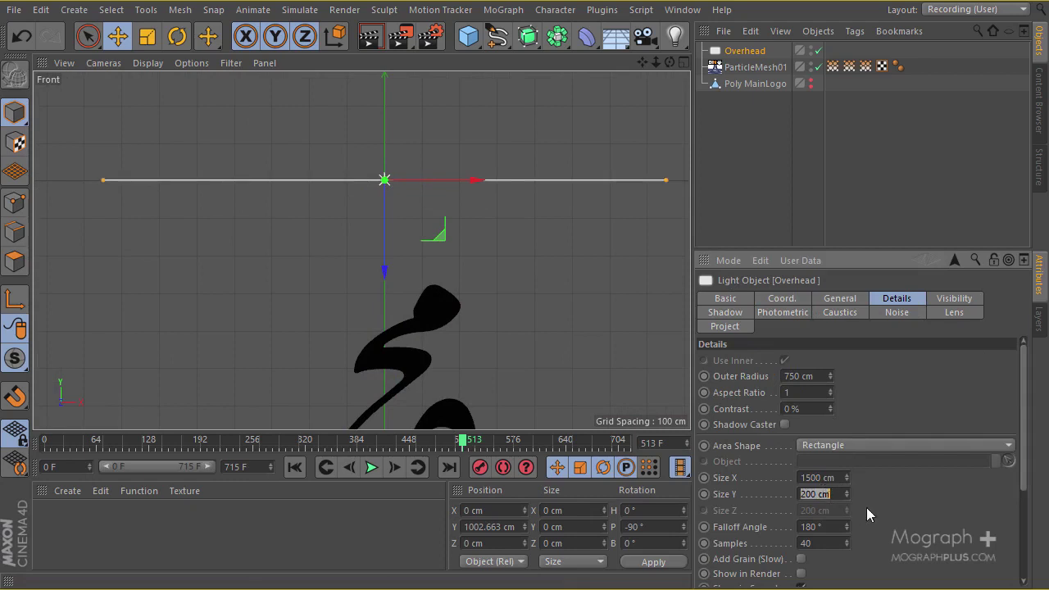
{"action": "type", "text": "1500"}
{"action": "key", "text": "Return"}
Step: Inspect the enlarged light in the top view, then orbit the perspective view lower
{"action": "middle_click", "coordinate": [453, 288]}
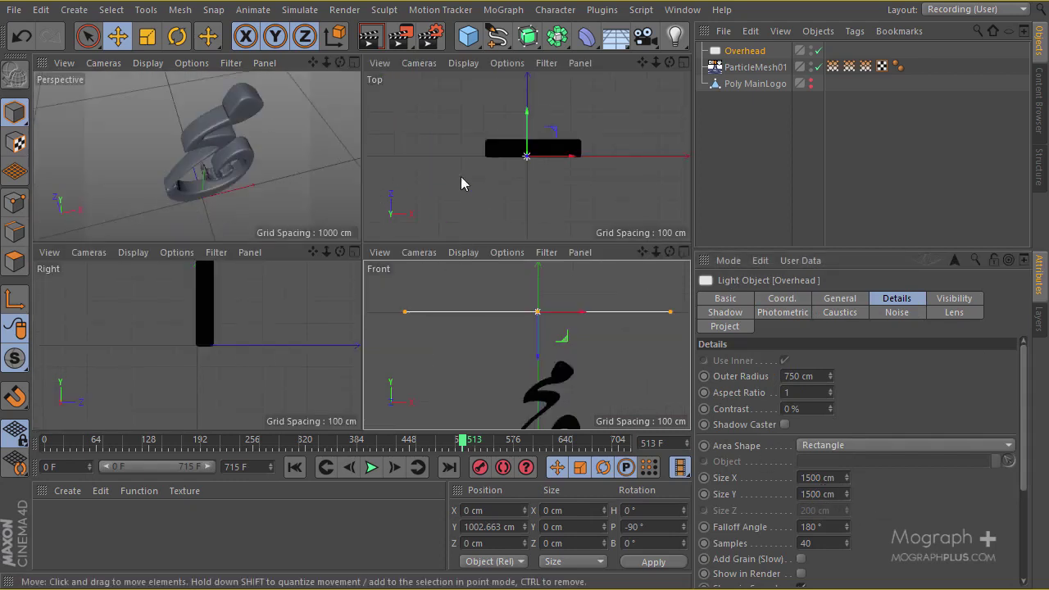
{"action": "middle_click", "coordinate": [461, 176]}
{"action": "scroll", "coordinate": [401, 268], "scroll_direction": "down", "scroll_amount": 5}
{"action": "scroll", "coordinate": [407, 252], "scroll_direction": "up", "scroll_amount": 5}
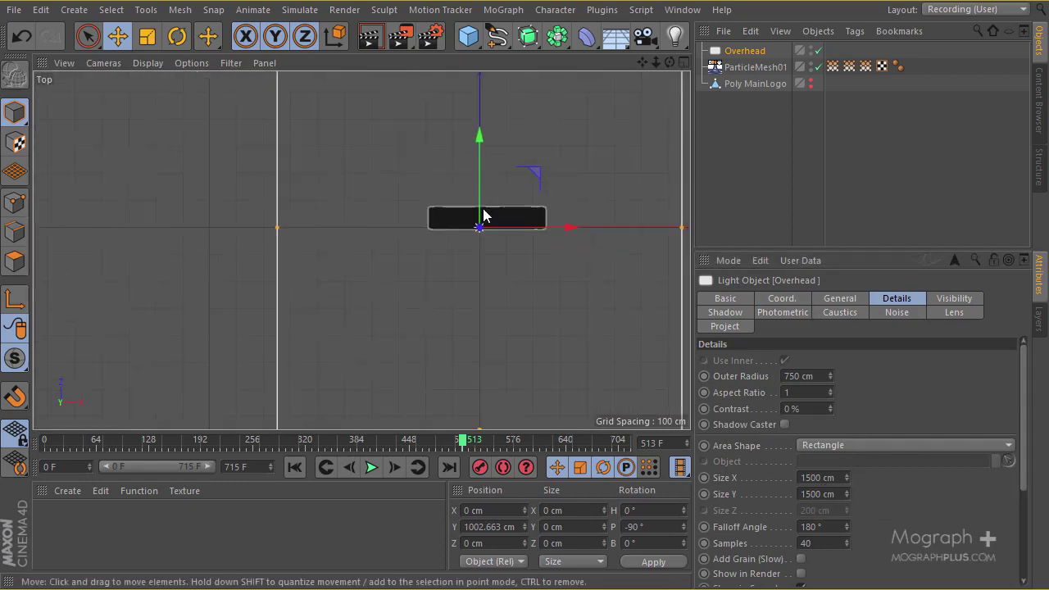
{"action": "scroll", "coordinate": [408, 232], "scroll_direction": "down", "scroll_amount": 5}
{"action": "middle_click", "coordinate": [407, 232]}
{"action": "middle_click", "coordinate": [354, 239]}
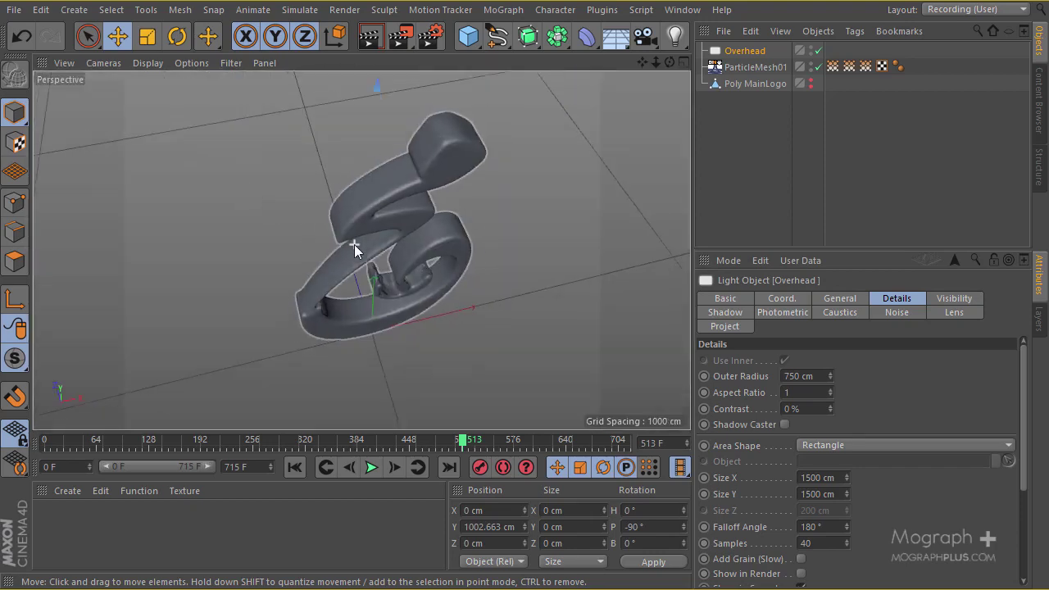
{"action": "scroll", "coordinate": [354, 244], "scroll_direction": "down", "scroll_amount": 2}
{"action": "left_click_drag", "start_coordinate": [348, 255], "coordinate": [641, 192], "text": "alt"}
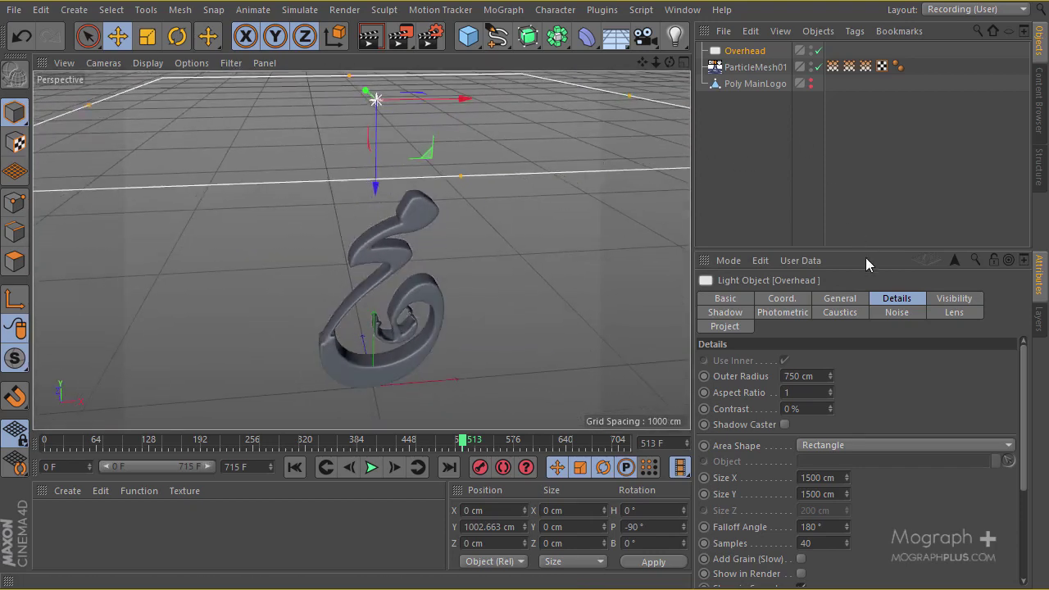
Step: Set the Overhead light's shadow type to Area
{"action": "left_click", "coordinate": [838, 301]}
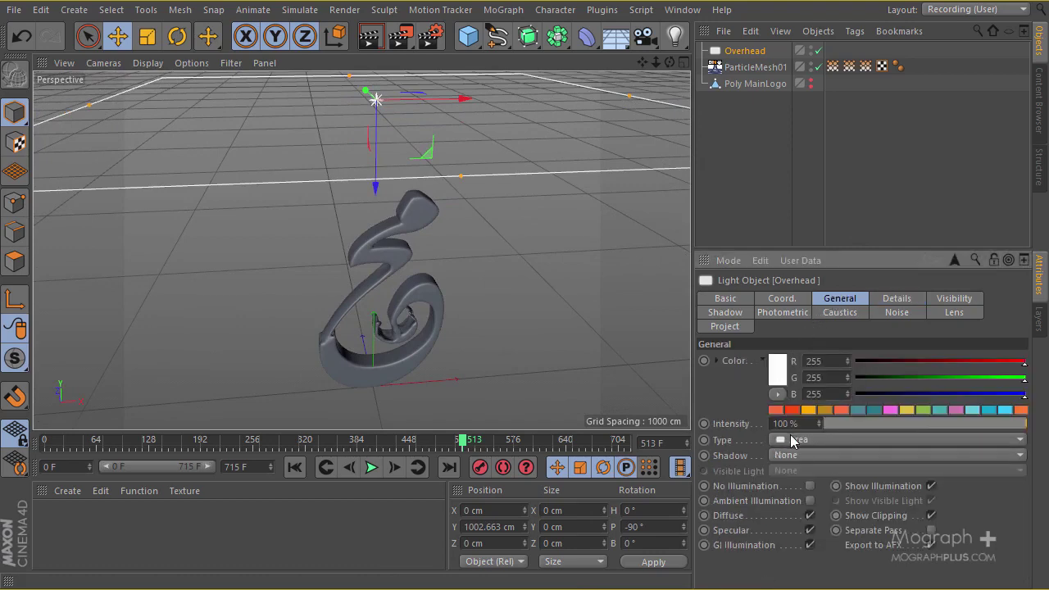
{"action": "left_click", "coordinate": [807, 455]}
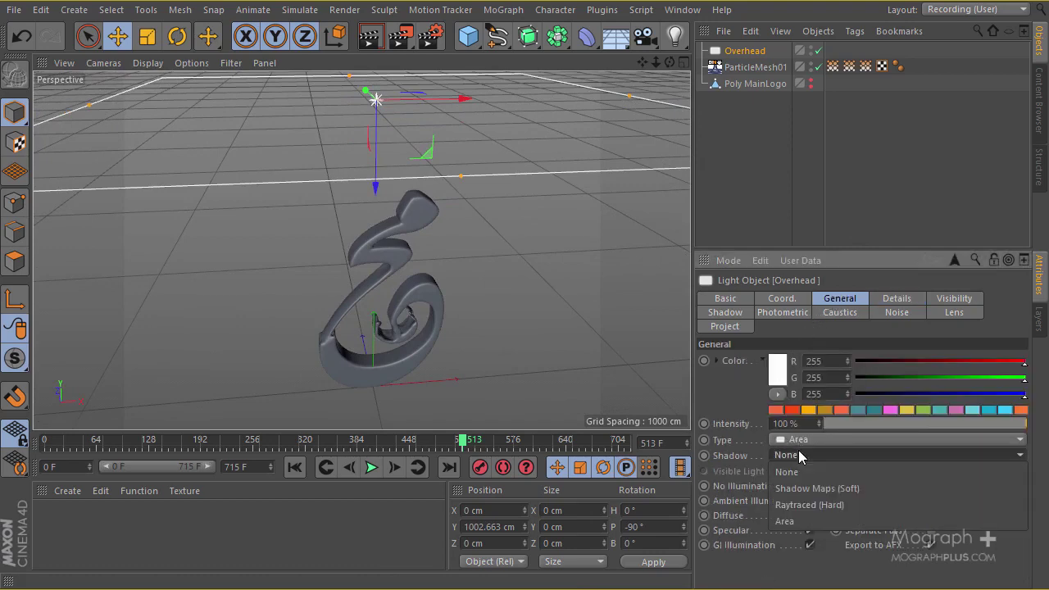
{"action": "left_click", "coordinate": [813, 521]}
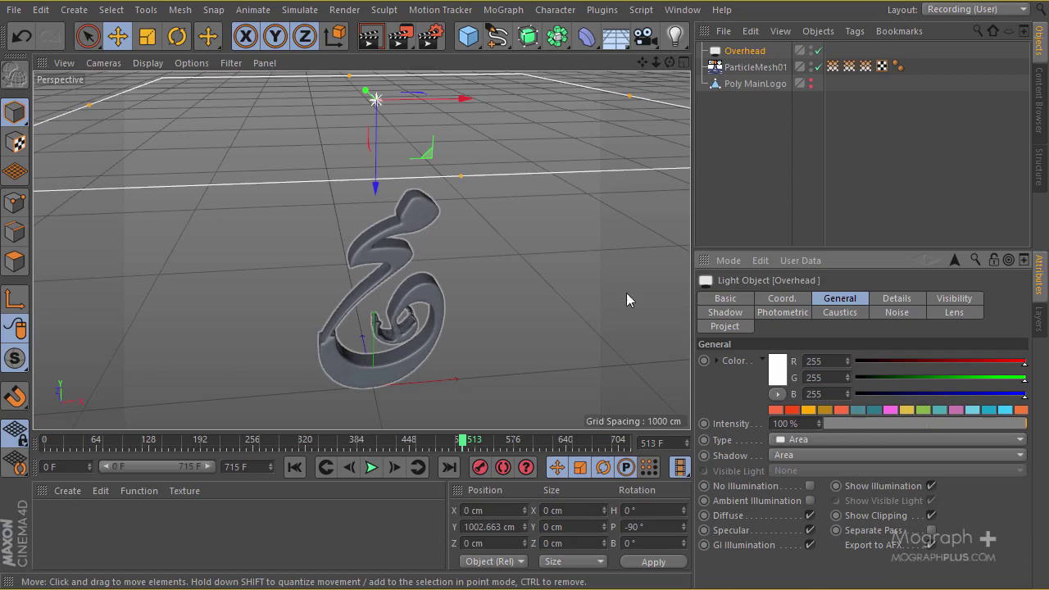
Step: Give the light an Inverse Square Clamped falloff with a radius of about 1029.5 cm
{"action": "left_click", "coordinate": [885, 303]}
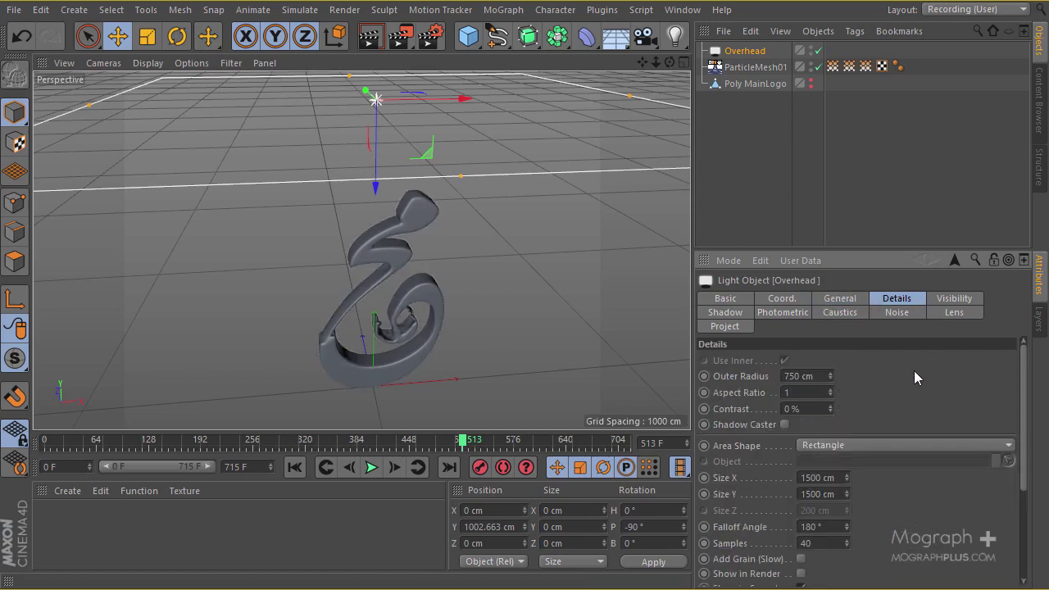
{"action": "scroll", "coordinate": [907, 333], "scroll_direction": "down", "scroll_amount": 6}
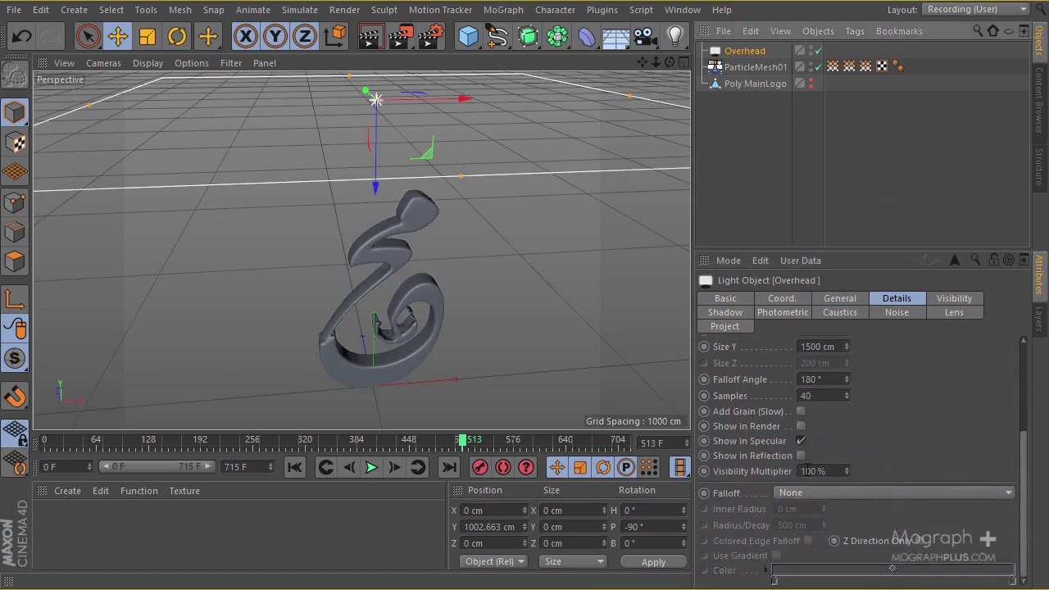
{"action": "left_click", "coordinate": [823, 493]}
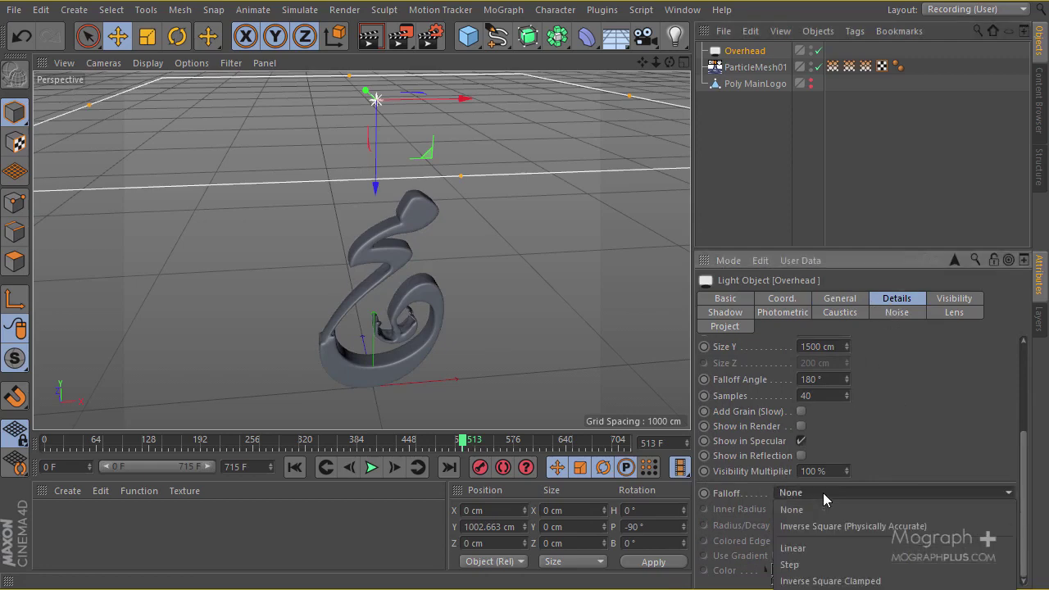
{"action": "left_click", "coordinate": [905, 580]}
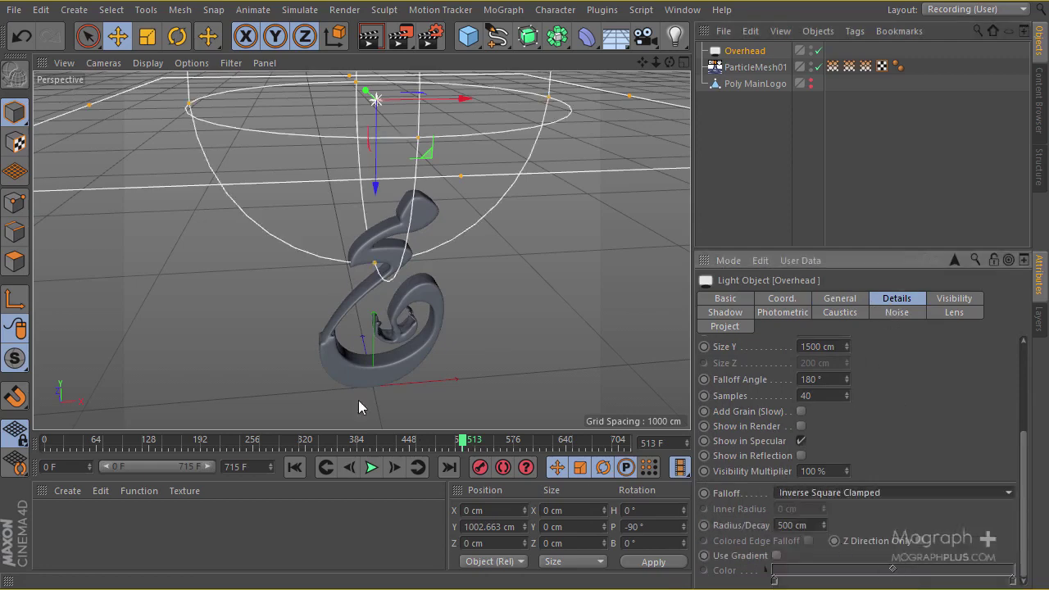
{"action": "left_click_drag", "start_coordinate": [363, 402], "coordinate": [401, 332], "text": "alt"}
{"action": "left_click_drag", "start_coordinate": [401, 332], "coordinate": [388, 253], "text": "alt"}
Step: Orbit around the logo and falloff sphere, then add a Plane object
{"action": "left_click_drag", "start_coordinate": [424, 335], "coordinate": [298, 296], "text": "alt"}
{"action": "left_click_drag", "start_coordinate": [408, 263], "coordinate": [366, 177], "text": "alt"}
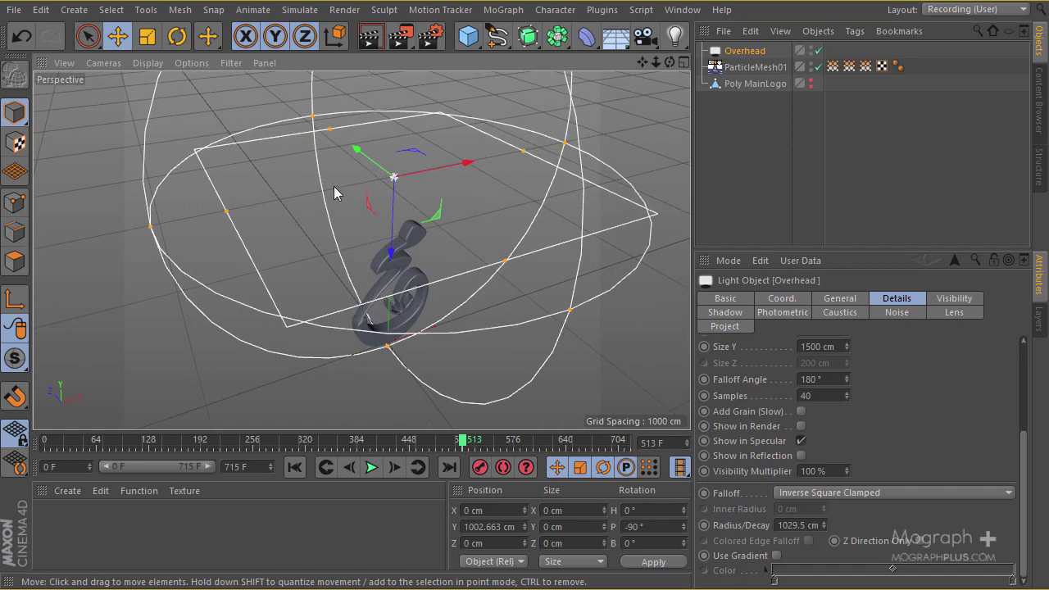
{"action": "left_click_drag", "start_coordinate": [341, 247], "coordinate": [367, 236], "text": "alt"}
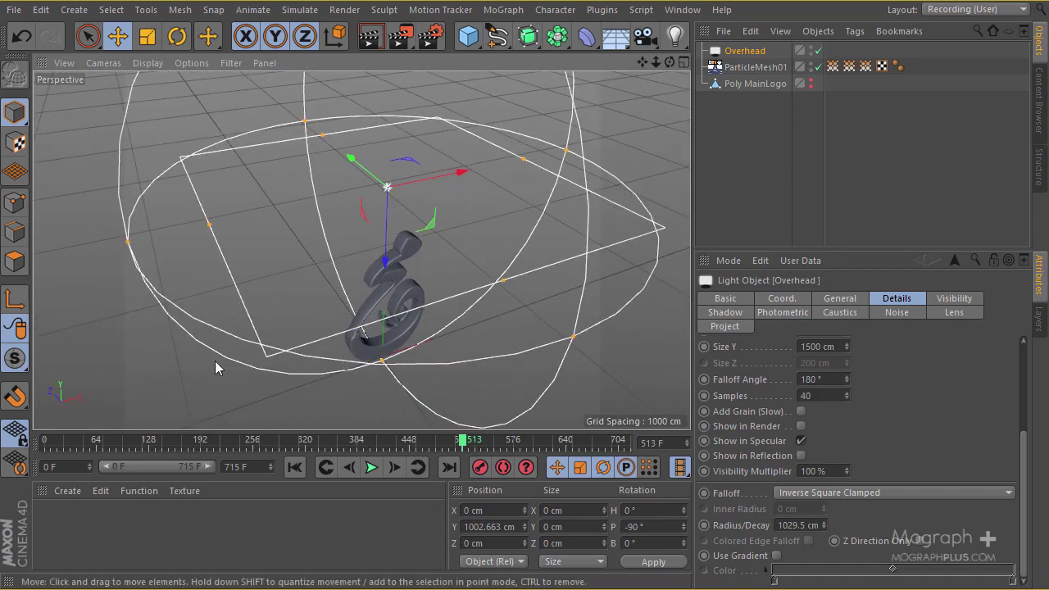
{"action": "left_click_drag", "start_coordinate": [471, 38], "coordinate": [564, 116]}
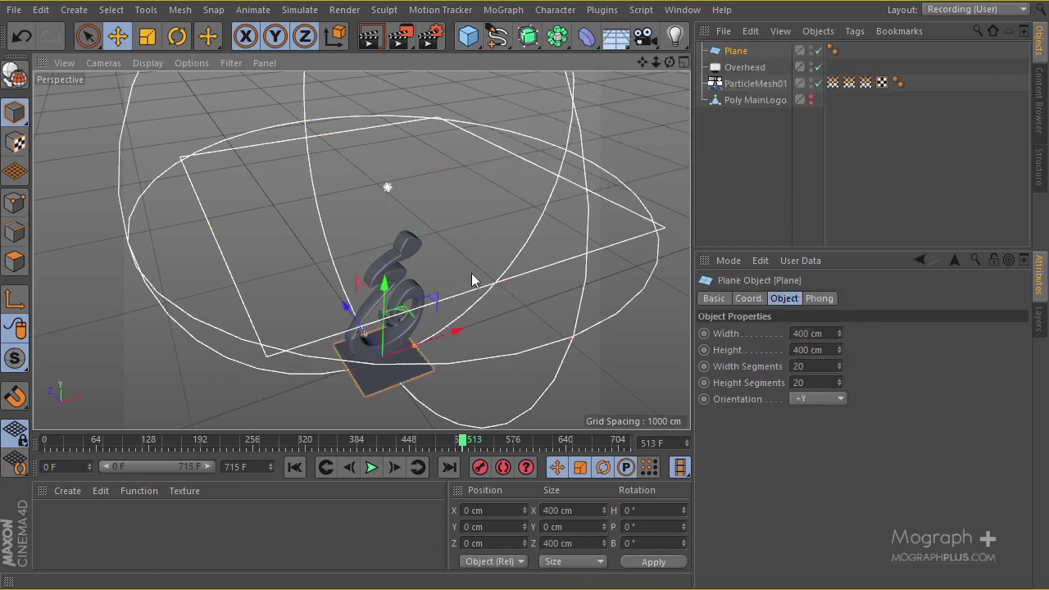
Step: Make the plane 1500 × 1500 cm, correcting a mistyped height
{"action": "scroll", "coordinate": [363, 324], "scroll_direction": "up", "scroll_amount": 3}
{"action": "left_click_drag", "start_coordinate": [363, 324], "coordinate": [318, 237], "text": "alt"}
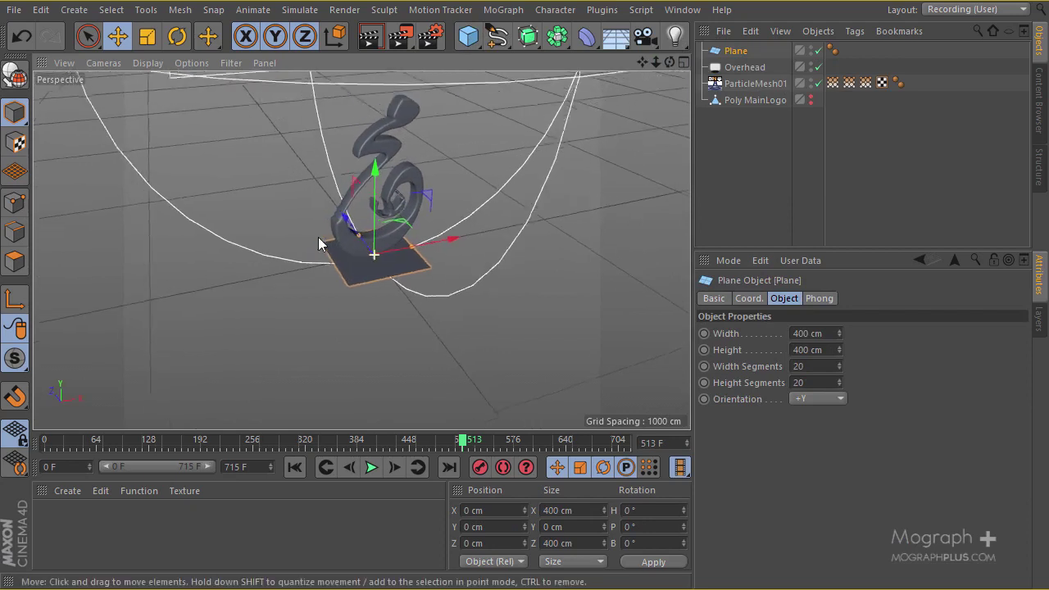
{"action": "left_click", "coordinate": [794, 333]}
{"action": "type", "text": "1500"}
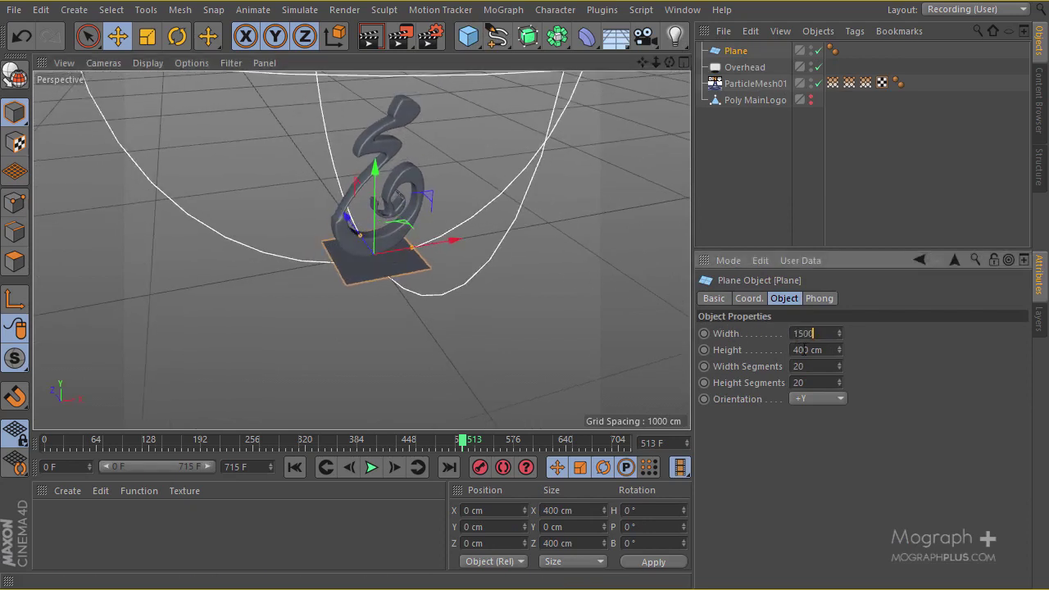
{"action": "key", "text": "Tab"}
{"action": "type", "text": "152"}
{"action": "key", "text": "Return"}
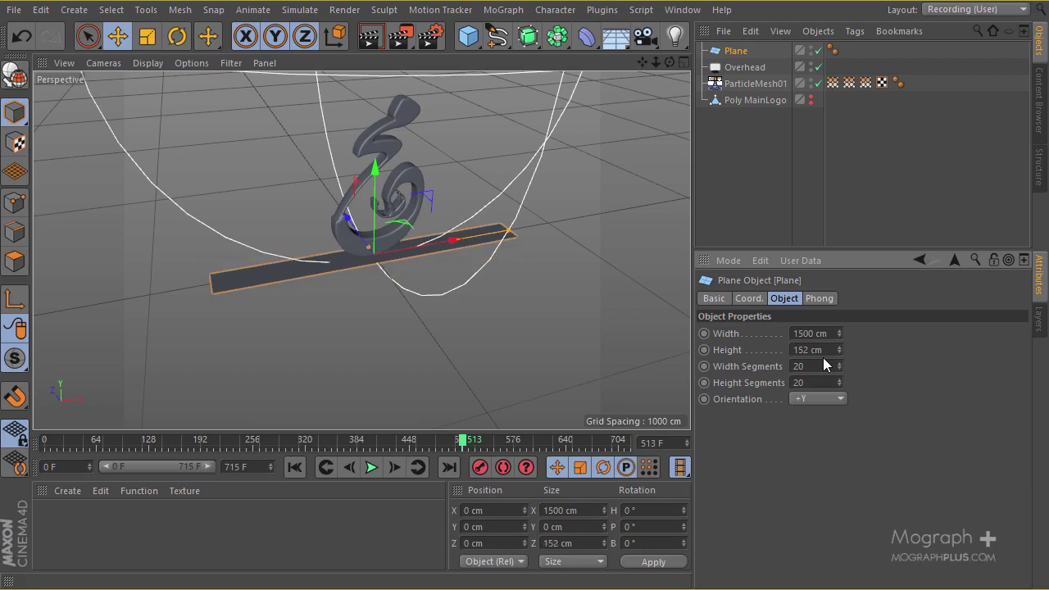
{"action": "left_click", "coordinate": [822, 352]}
{"action": "type", "text": "1500"}
{"action": "key", "text": "Return"}
Step: Raise the plane to about 1016 cm above the logo in the Front view
{"action": "middle_click", "coordinate": [431, 274]}
{"action": "middle_click", "coordinate": [538, 322]}
{"action": "scroll", "coordinate": [413, 312], "scroll_direction": "down", "scroll_amount": 4}
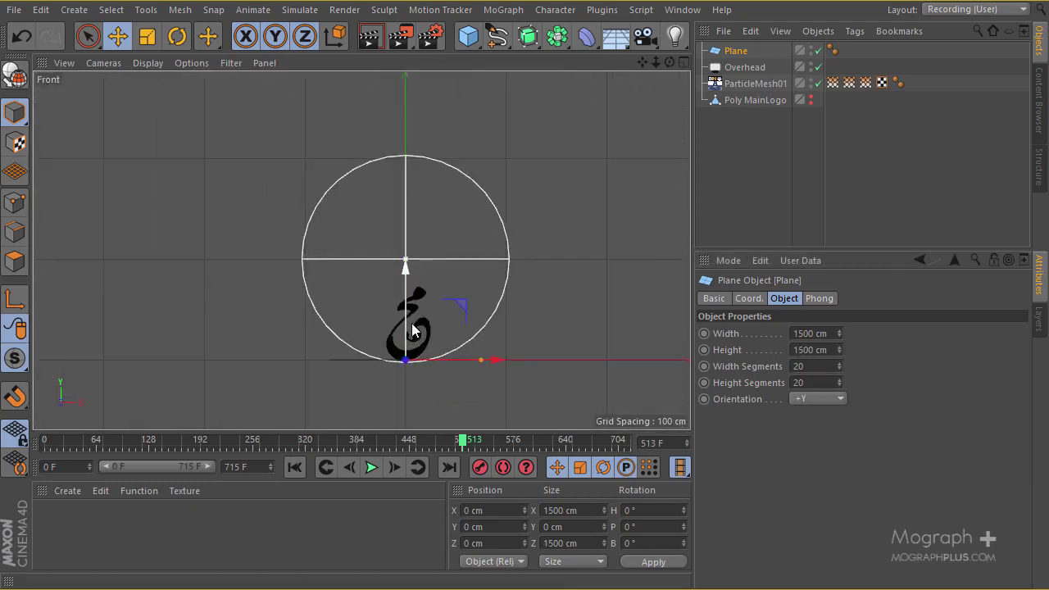
{"action": "scroll", "coordinate": [416, 385], "scroll_direction": "up", "scroll_amount": 3}
{"action": "left_click_drag", "start_coordinate": [419, 278], "coordinate": [423, 95]}
{"action": "scroll", "coordinate": [420, 184], "scroll_direction": "up", "scroll_amount": 3}
{"action": "scroll", "coordinate": [420, 184], "scroll_direction": "up", "scroll_amount": 4}
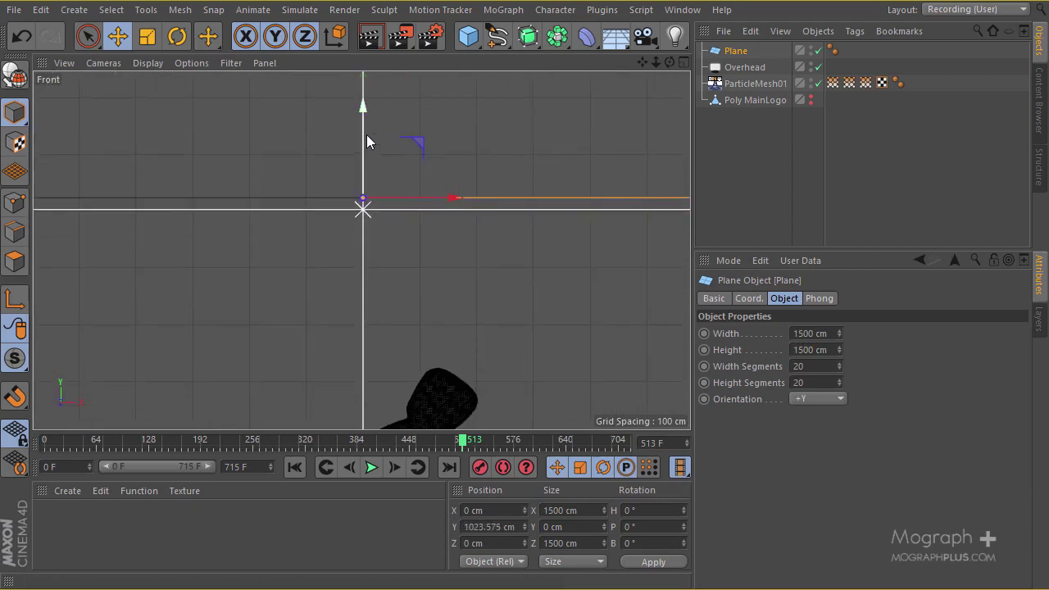
{"action": "left_click_drag", "start_coordinate": [365, 132], "coordinate": [366, 144]}
{"action": "middle_click", "coordinate": [346, 172]}
{"action": "middle_click", "coordinate": [346, 172]}
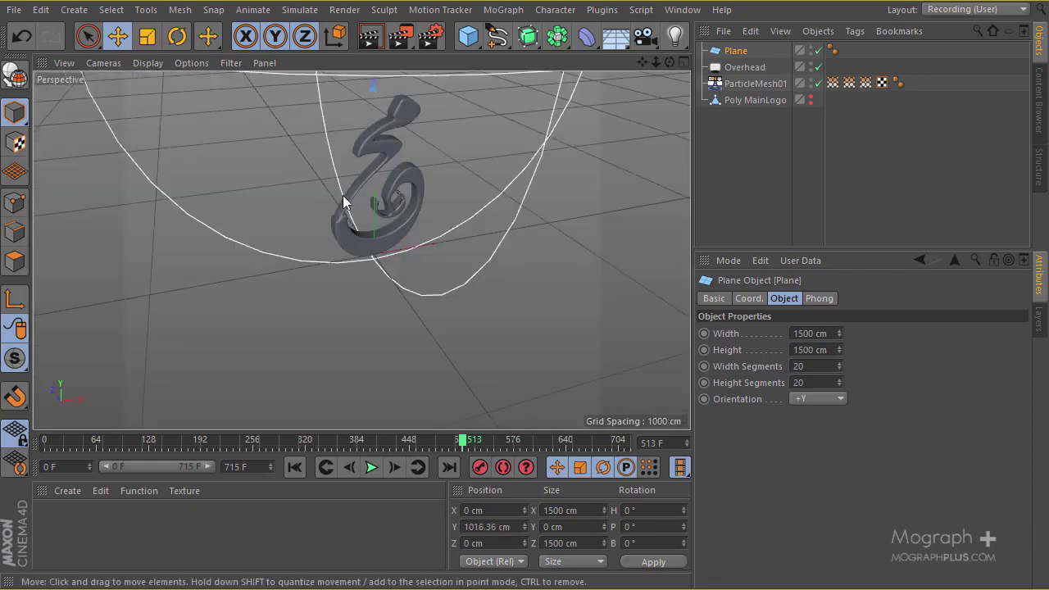
{"action": "left_click_drag", "start_coordinate": [342, 195], "coordinate": [394, 238], "text": "alt"}
{"action": "scroll", "coordinate": [363, 248], "scroll_direction": "down", "scroll_amount": 5}
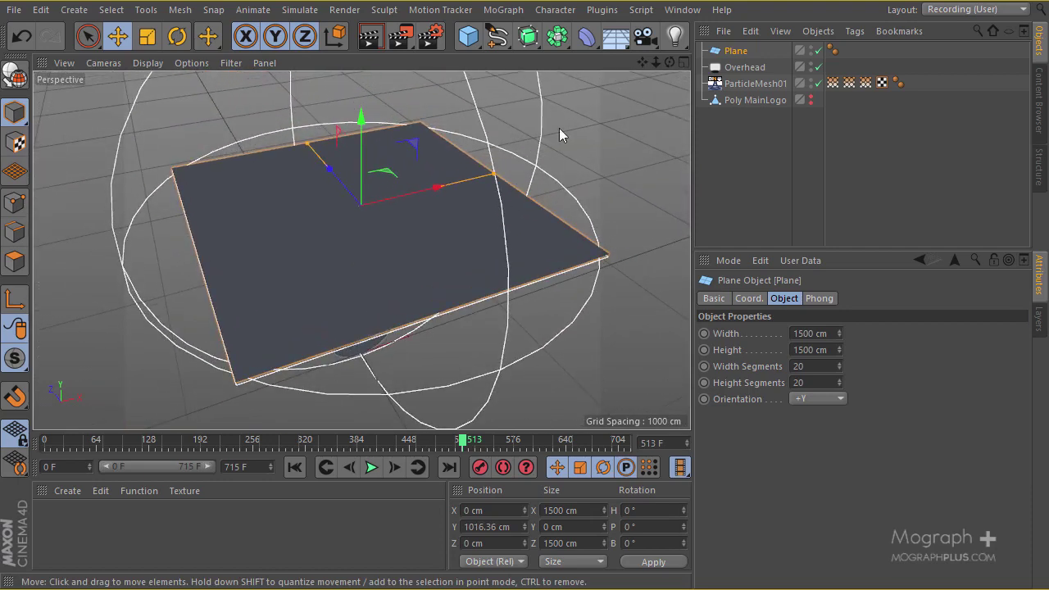
Step: Parent the Plane under the Overhead light, undoing an accidental rotation
{"action": "left_click_drag", "start_coordinate": [726, 50], "coordinate": [733, 67]}
{"action": "left_click", "coordinate": [742, 51]}
{"action": "left_click_drag", "start_coordinate": [448, 145], "coordinate": [236, 72], "text": "alt"}
{"action": "left_click", "coordinate": [177, 36]}
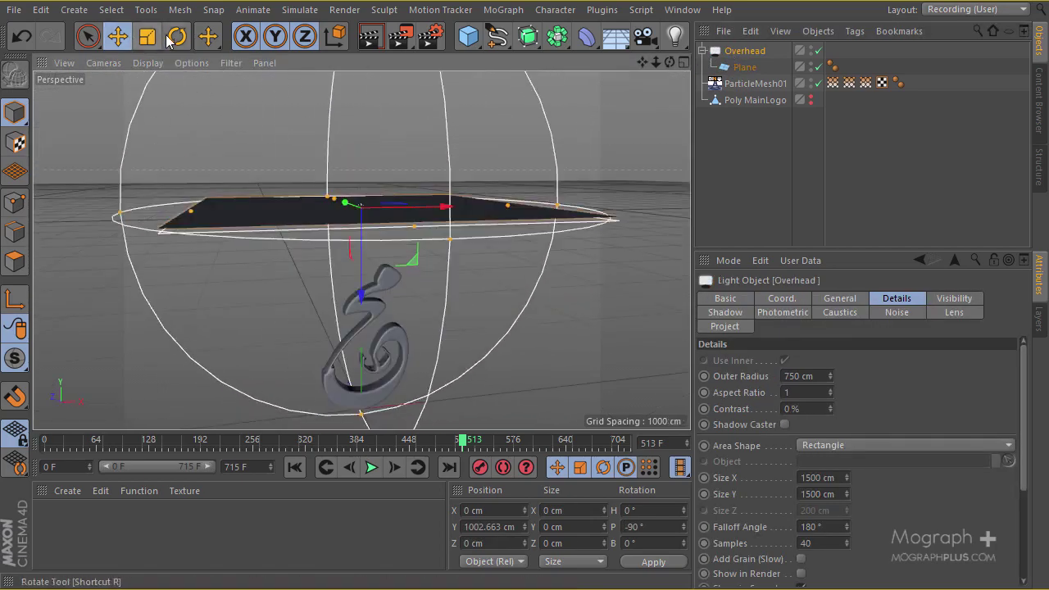
{"action": "left_click_drag", "start_coordinate": [370, 104], "coordinate": [385, 180]}
{"action": "key", "text": "ctrl+z"}
{"action": "left_click_drag", "start_coordinate": [264, 281], "coordinate": [93, 499], "text": "alt"}
Step: Create a new material with Color and Reflectance off and Luminance on
{"action": "left_click", "coordinate": [89, 528]}
{"action": "double_click", "coordinate": [88, 528]}
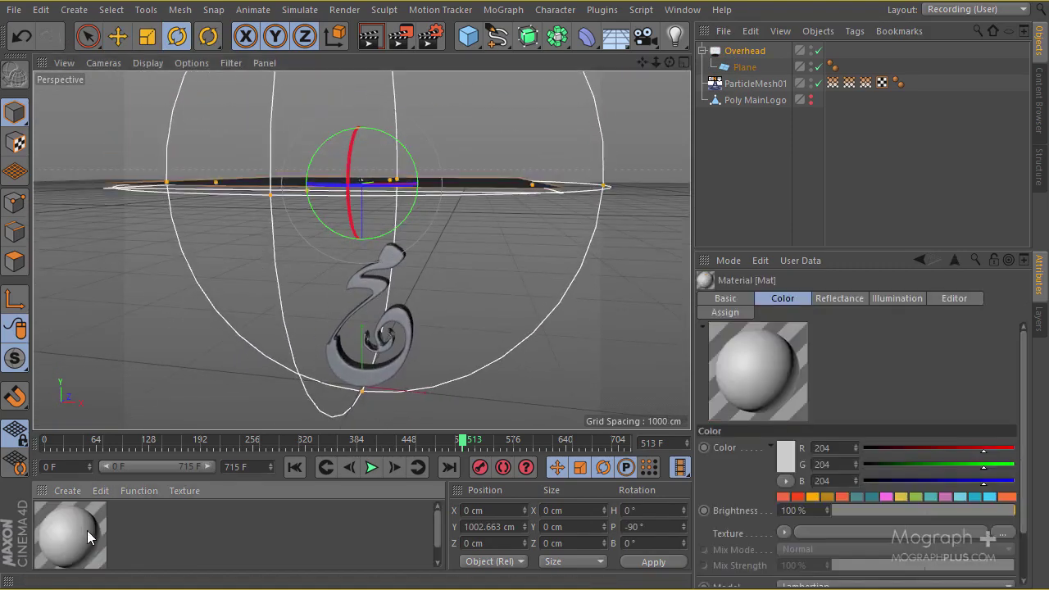
{"action": "double_click", "coordinate": [88, 529]}
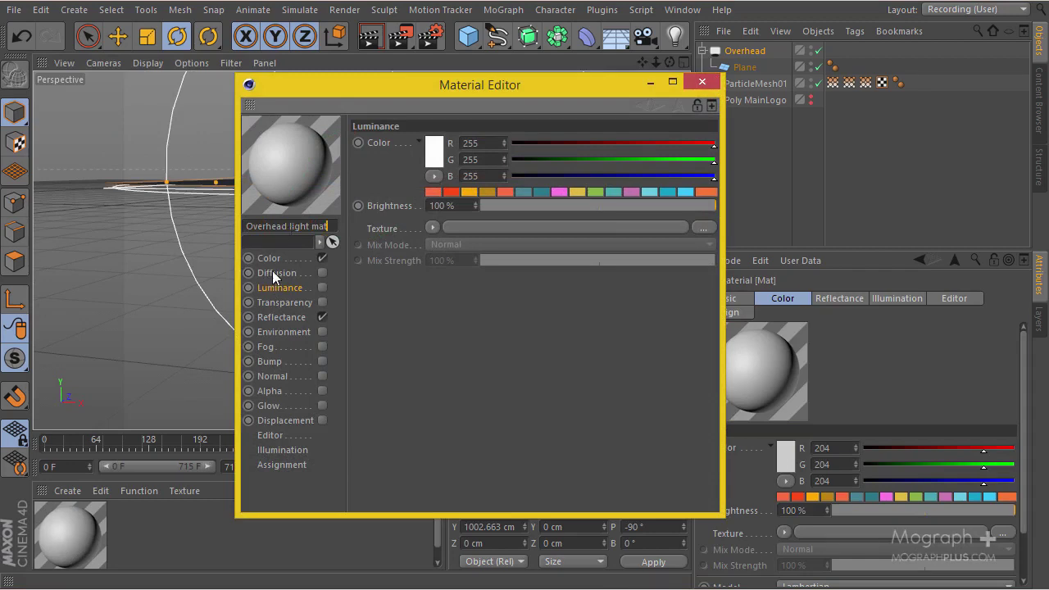
{"action": "left_click", "coordinate": [321, 259]}
{"action": "left_click", "coordinate": [281, 317]}
{"action": "left_click", "coordinate": [322, 317]}
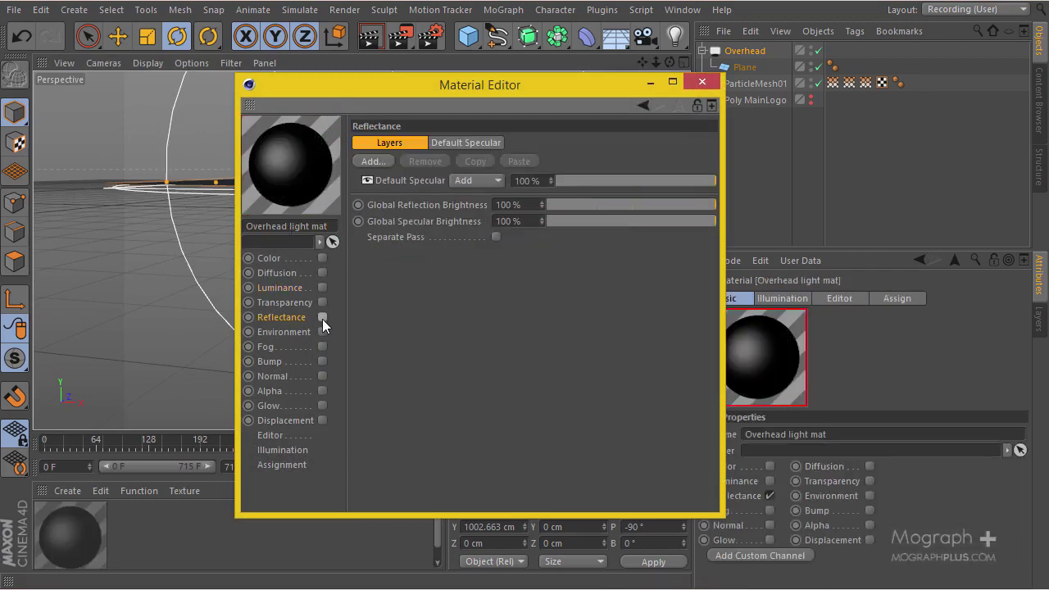
{"action": "left_click", "coordinate": [286, 290]}
{"action": "left_click", "coordinate": [322, 288]}
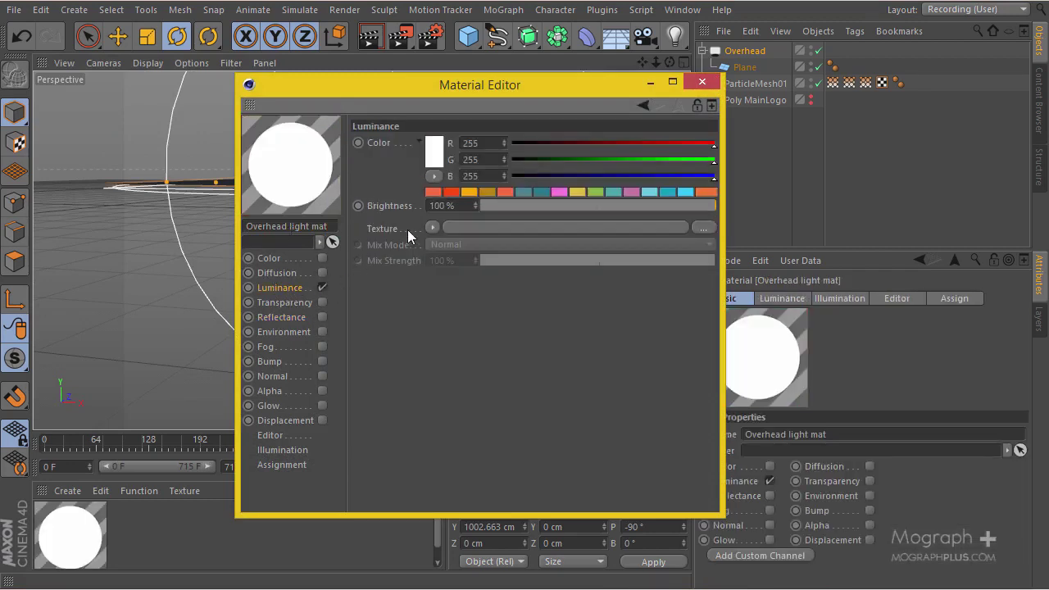
Step: Load a 2D - Box Gradient as the Luminance texture
{"action": "left_click_drag", "start_coordinate": [486, 93], "coordinate": [567, 108]}
{"action": "left_click", "coordinate": [513, 242]}
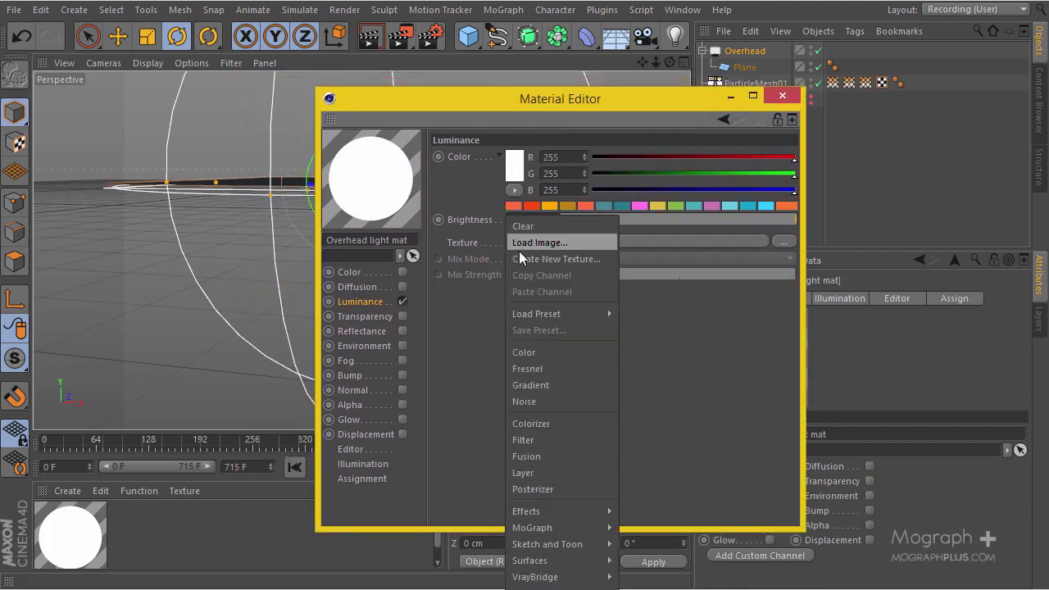
{"action": "left_click", "coordinate": [560, 380]}
{"action": "left_click", "coordinate": [528, 273]}
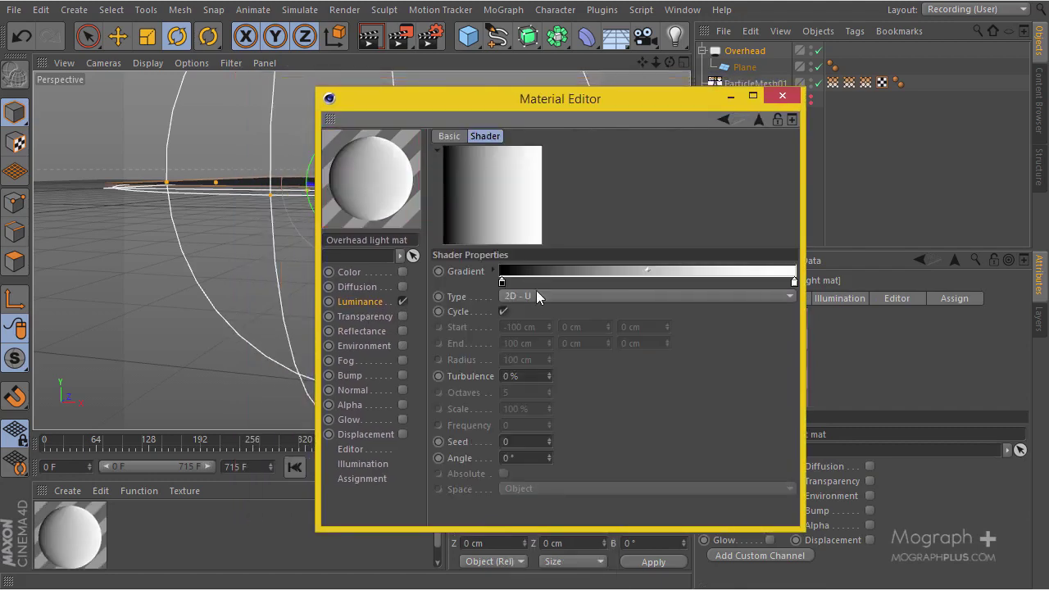
{"action": "left_click", "coordinate": [536, 294]}
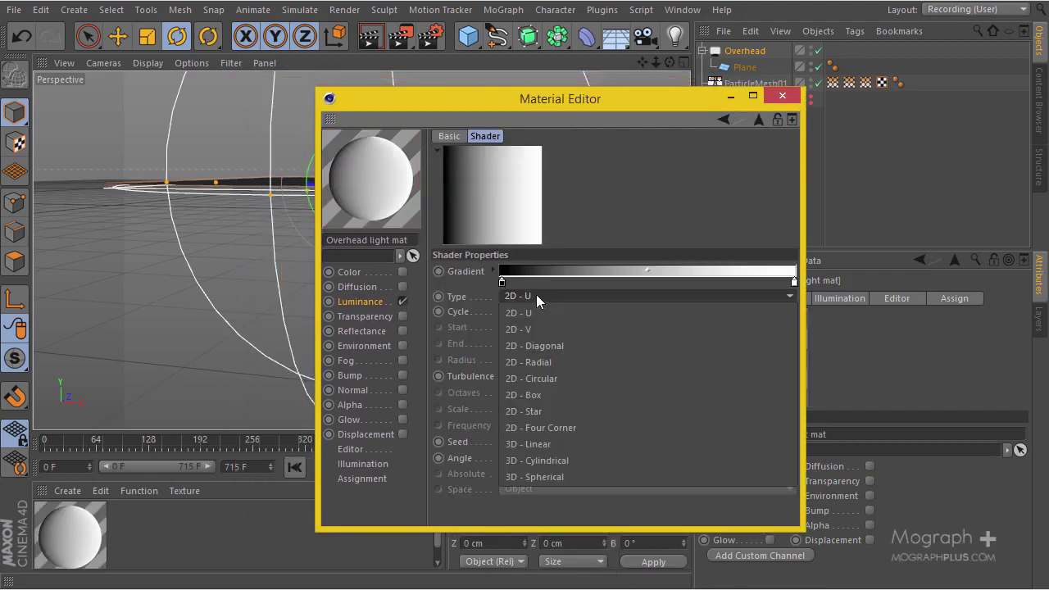
{"action": "left_click", "coordinate": [610, 387]}
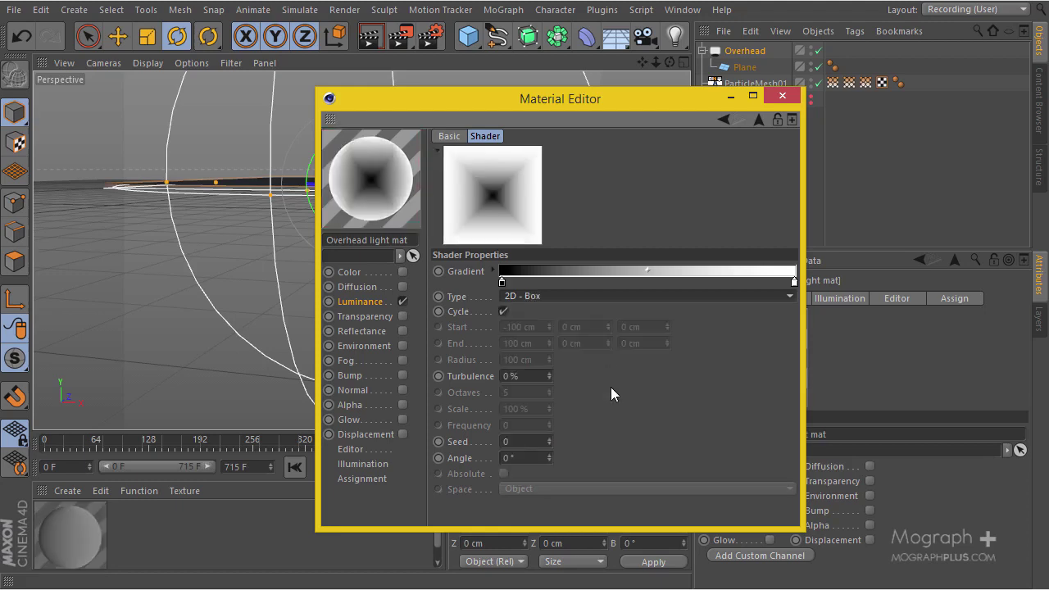
Step: Invert the gradient knots and make the right knot dark grey
{"action": "right_click", "coordinate": [568, 273]}
{"action": "left_click", "coordinate": [639, 280]}
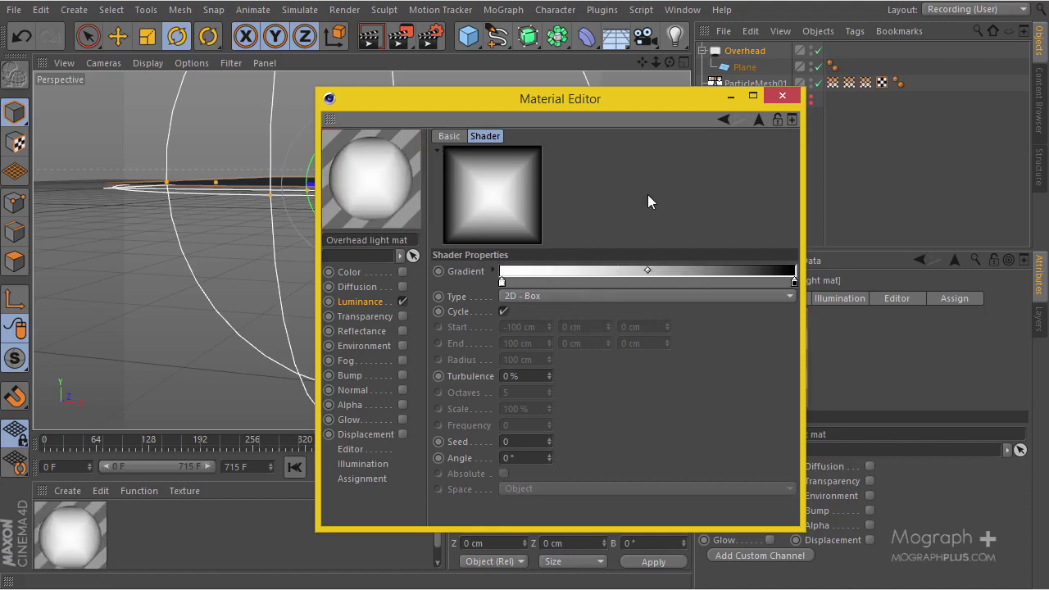
{"action": "double_click", "coordinate": [795, 283]}
{"action": "mouse_move", "coordinate": [751, 308]}
{"action": "left_mouse_down"}
{"action": "mouse_move", "coordinate": [727, 284]}
{"action": "mouse_move", "coordinate": [689, 295]}
{"action": "left_mouse_up"}
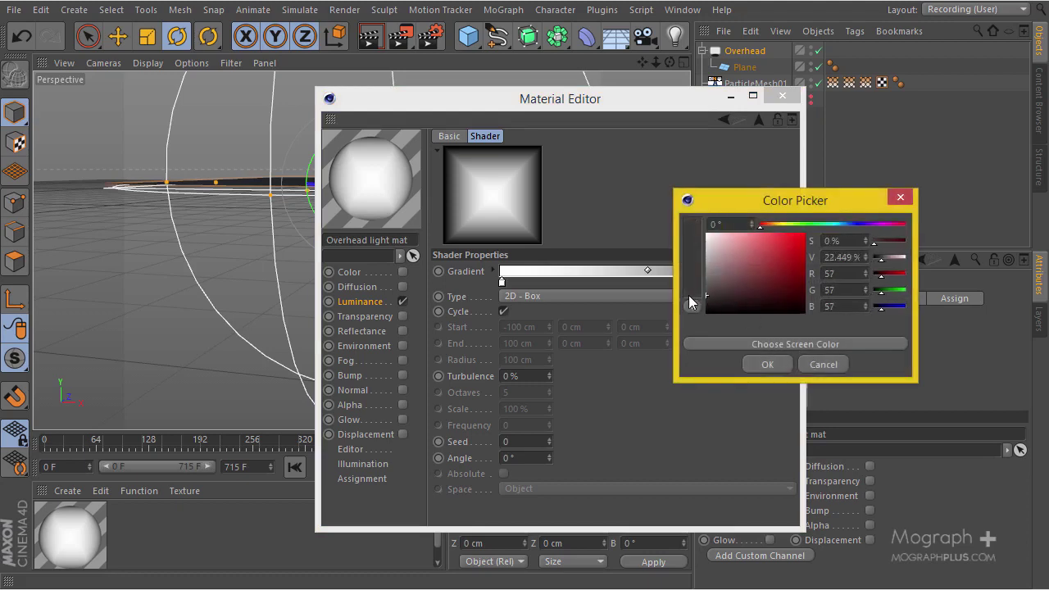
{"action": "left_click", "coordinate": [754, 364]}
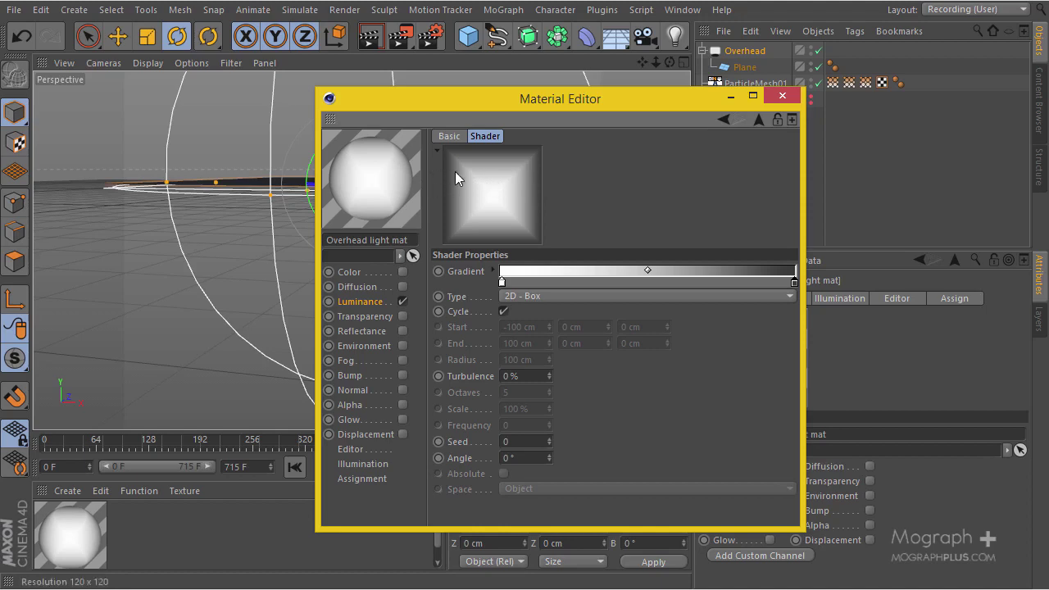
{"action": "left_click_drag", "start_coordinate": [508, 101], "coordinate": [740, 156]}
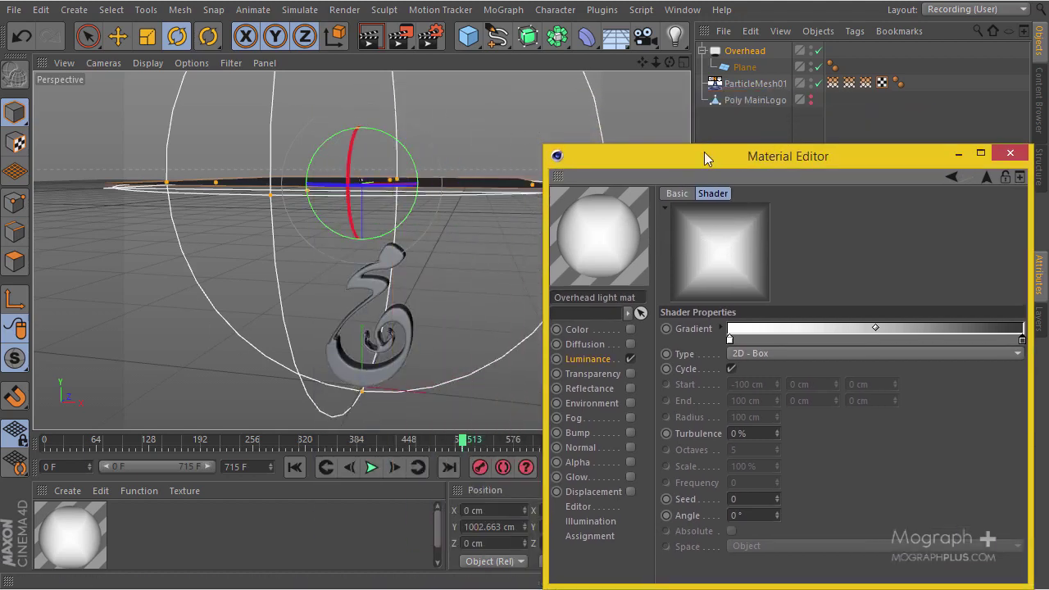
{"action": "left_click_drag", "start_coordinate": [704, 152], "coordinate": [514, 112]}
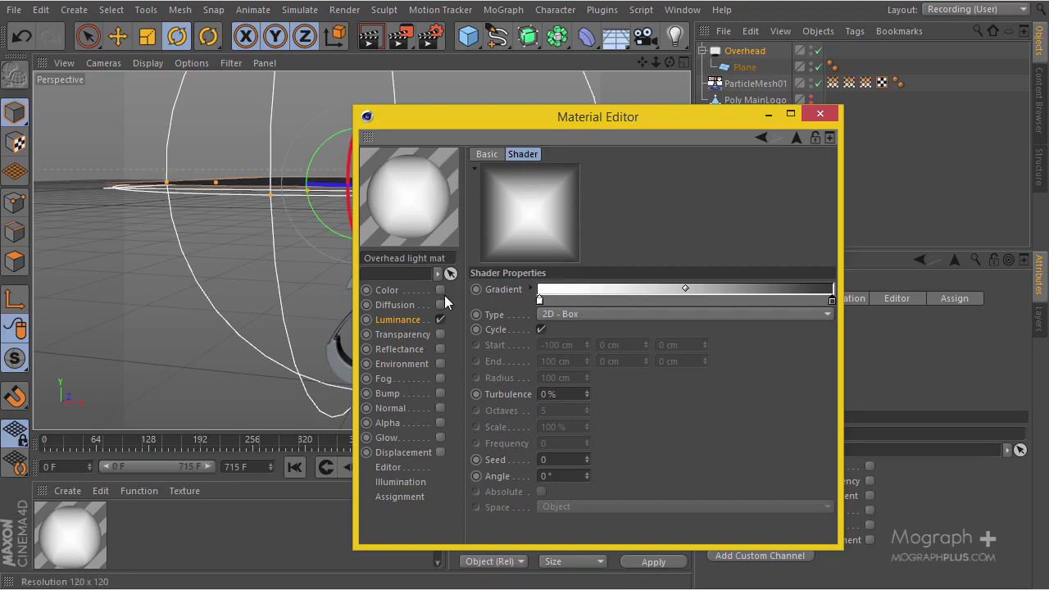
Step: Enable Alpha and copy the Luminance gradient into the Alpha texture
{"action": "left_click", "coordinate": [389, 422]}
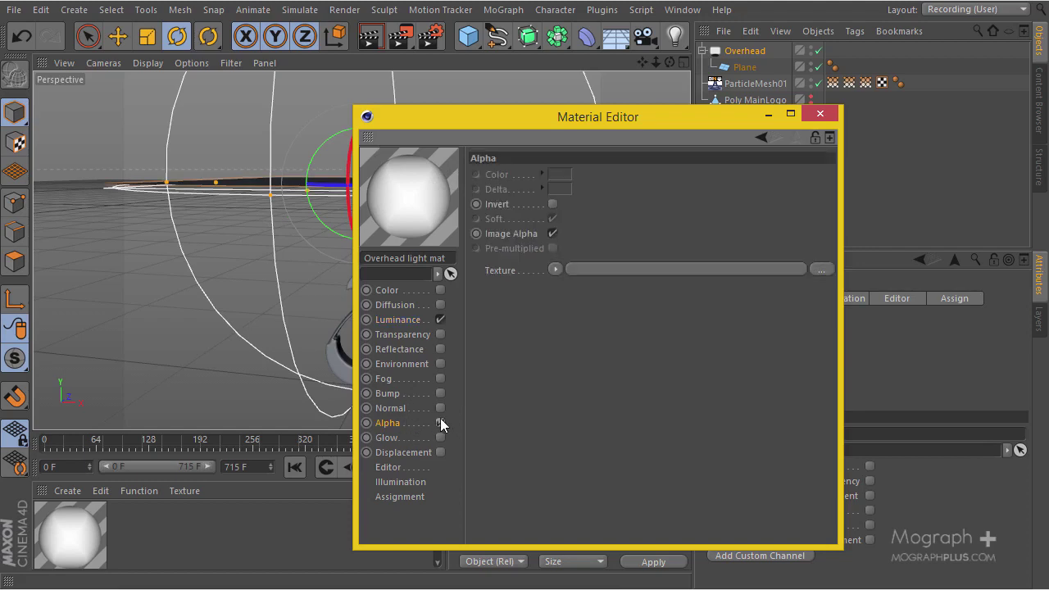
{"action": "left_click", "coordinate": [440, 422]}
{"action": "left_click", "coordinate": [395, 305]}
{"action": "left_click", "coordinate": [398, 319]}
{"action": "left_click_drag", "start_coordinate": [551, 307], "coordinate": [598, 272]}
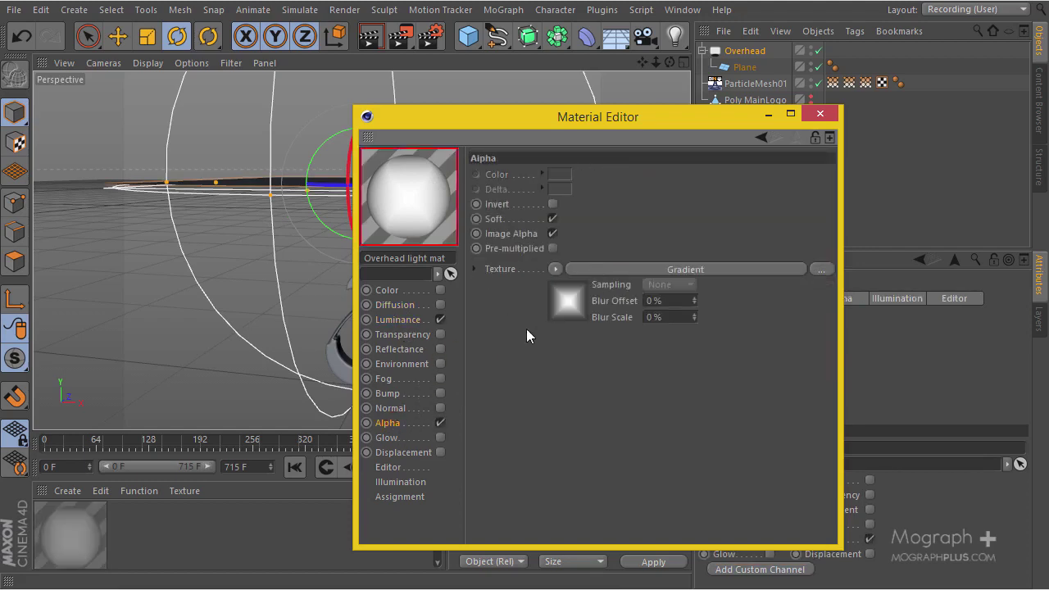
Step: Set the alpha gradient's right knot to black and drag its midpoint right
{"action": "left_click", "coordinate": [574, 299]}
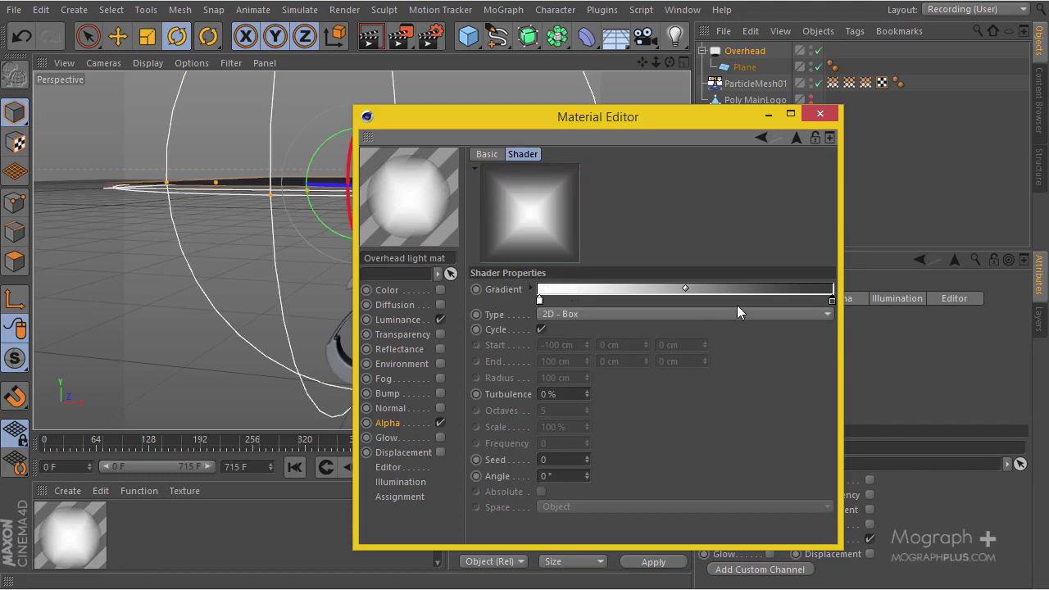
{"action": "double_click", "coordinate": [831, 301]}
{"action": "left_click", "coordinate": [796, 380]}
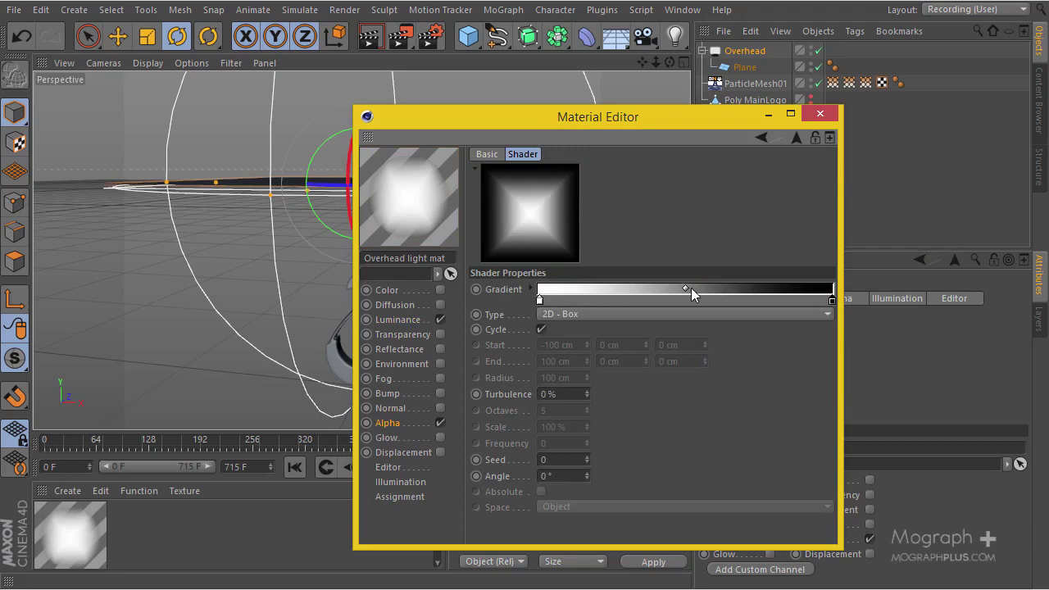
{"action": "left_click_drag", "start_coordinate": [688, 287], "coordinate": [729, 294]}
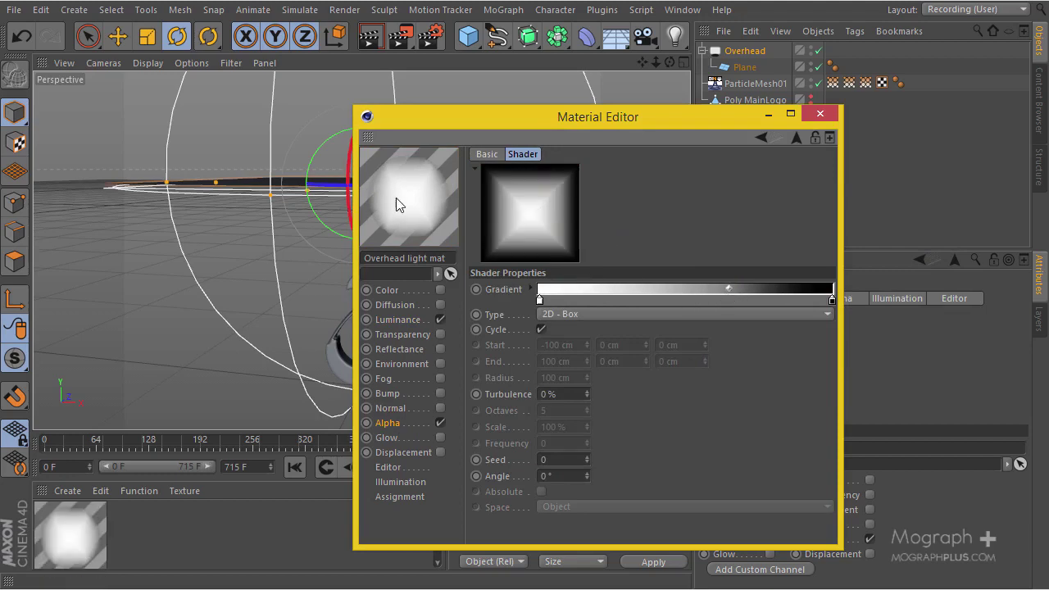
Step: Preview the material on a Plane and close the Material Editor
{"action": "right_click", "coordinate": [456, 248]}
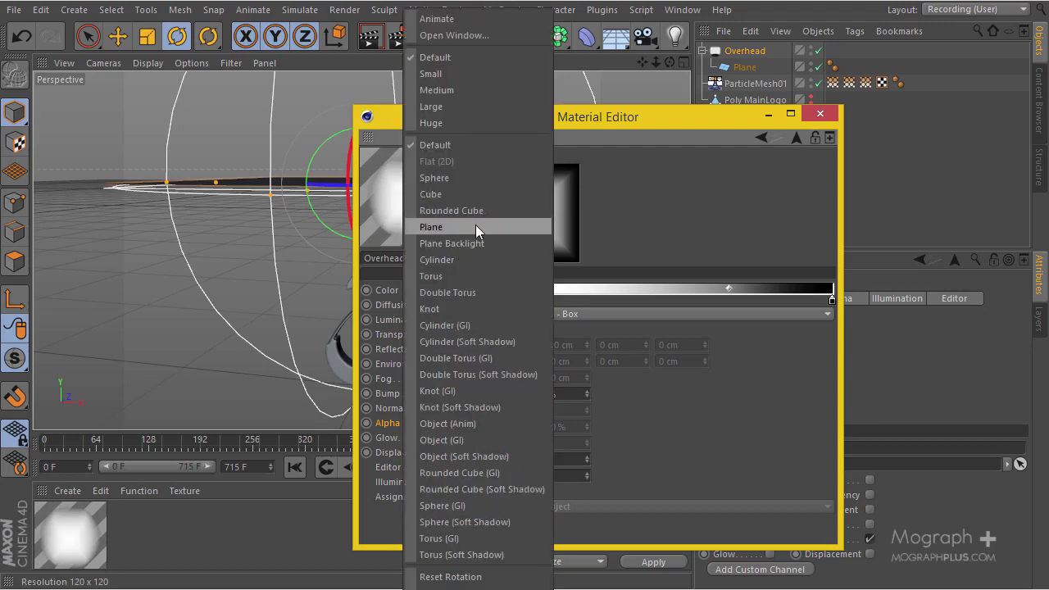
{"action": "left_click", "coordinate": [475, 226]}
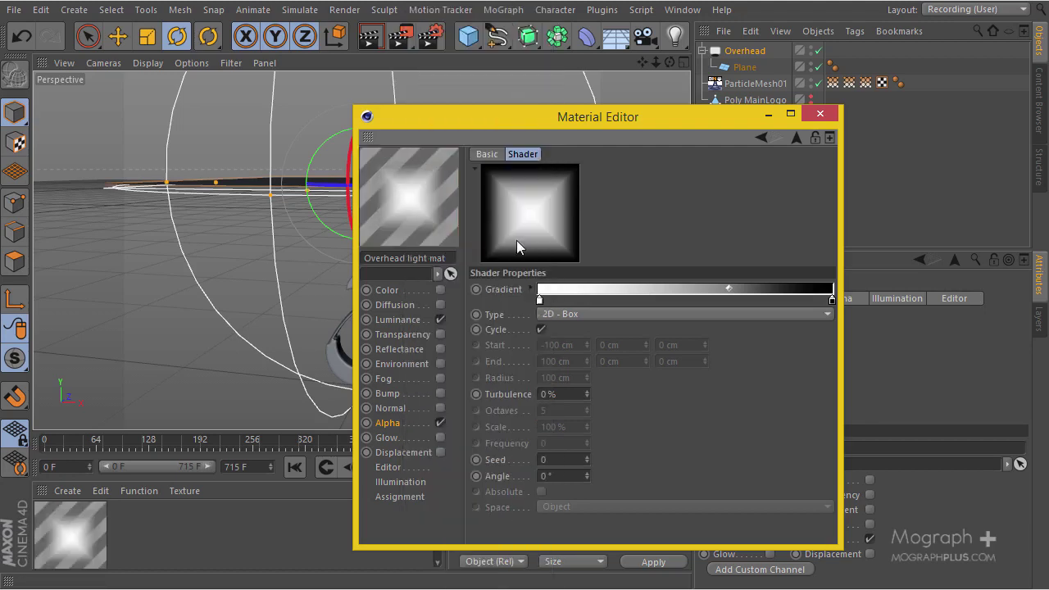
{"action": "left_click", "coordinate": [817, 117]}
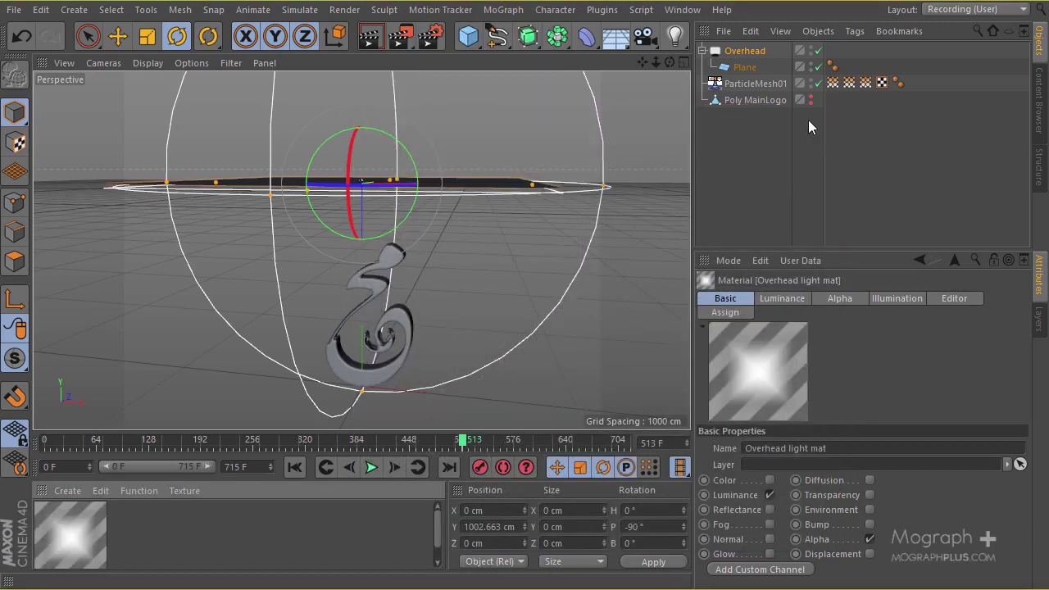
Step: Save the scene under the new name 0303, bumping it from 0302
{"action": "left_click", "coordinate": [13, 9]}
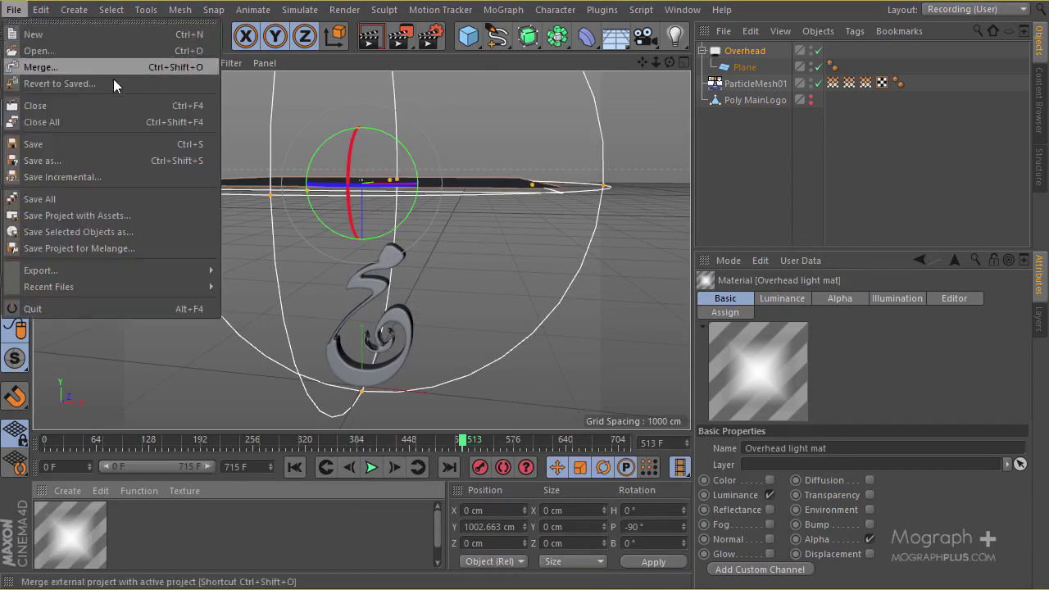
{"action": "left_click", "coordinate": [182, 159]}
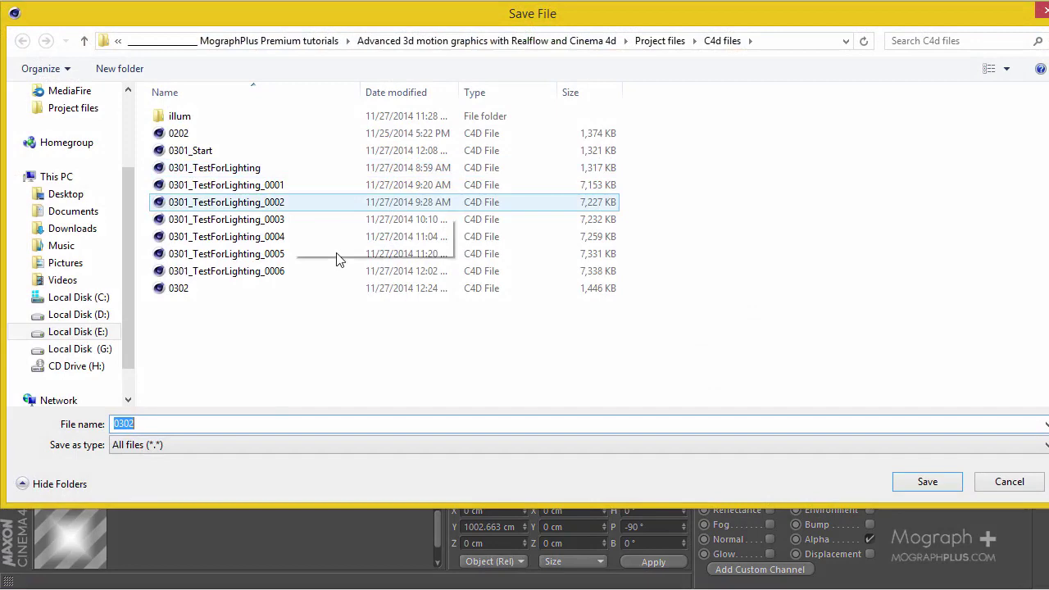
{"action": "left_click", "coordinate": [224, 423]}
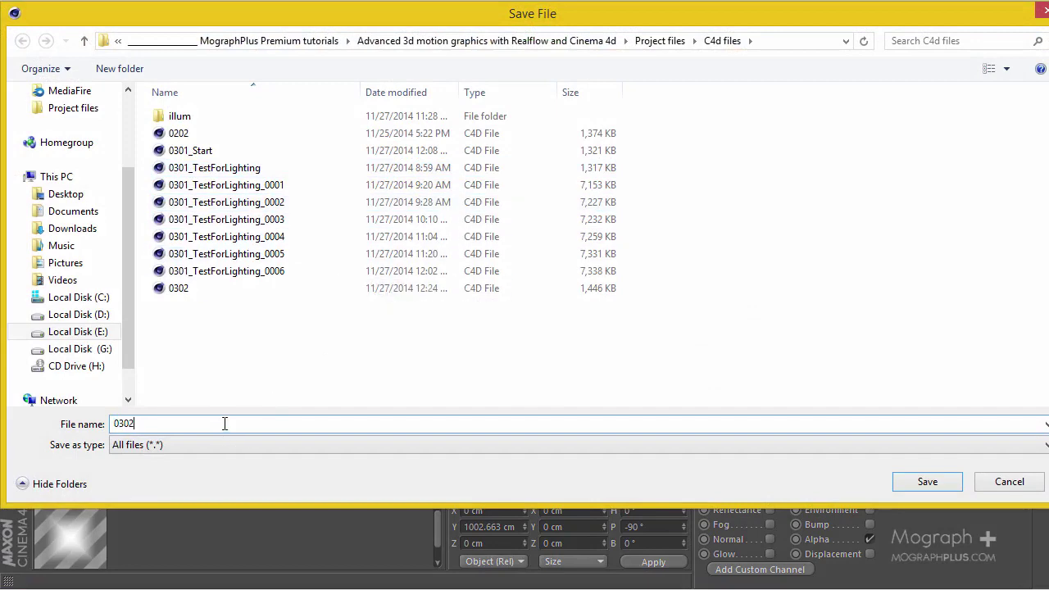
{"action": "key", "text": "BackSpace"}
{"action": "type", "text": "3"}
{"action": "key", "text": "Return"}
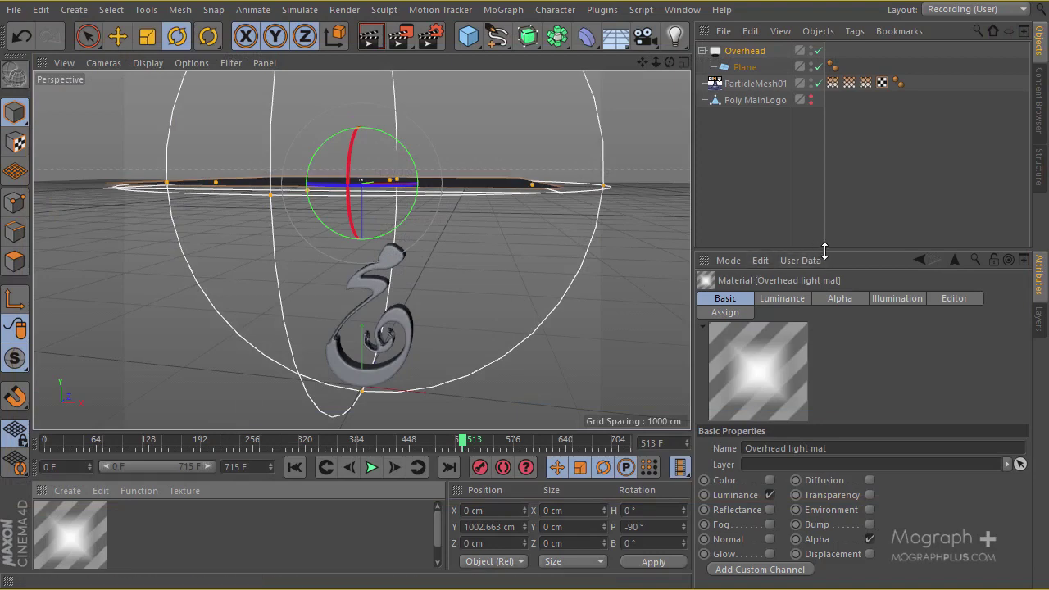
Step: Wrap the Overhead light mat's Alpha gradient in a Layer shader
{"action": "left_click_drag", "start_coordinate": [825, 250], "coordinate": [824, 315]}
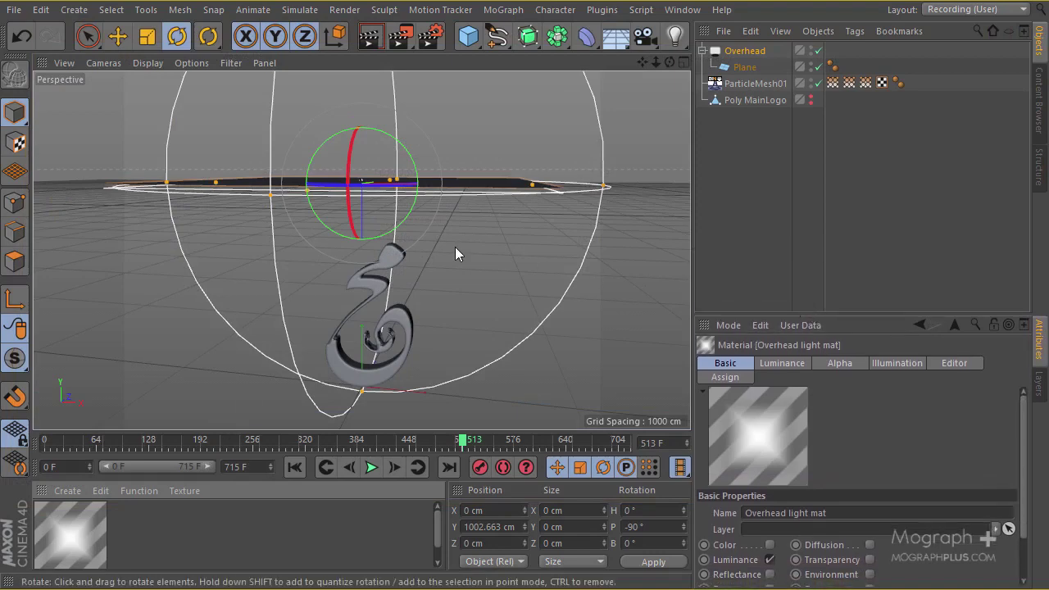
{"action": "left_click_drag", "start_coordinate": [432, 277], "coordinate": [230, 343], "text": "alt"}
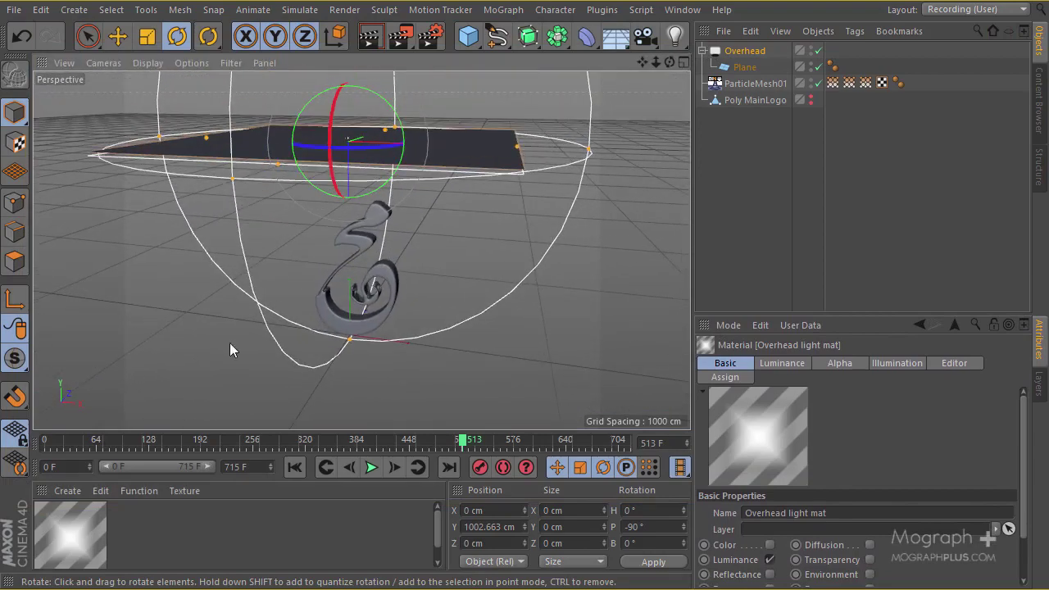
{"action": "double_click", "coordinate": [86, 537]}
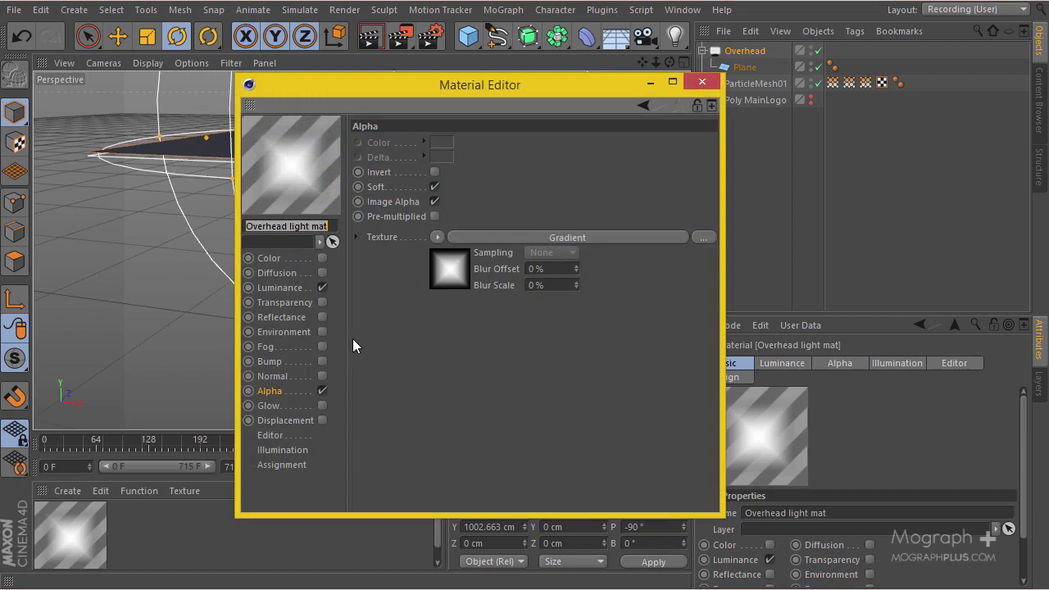
{"action": "left_click", "coordinate": [437, 237]}
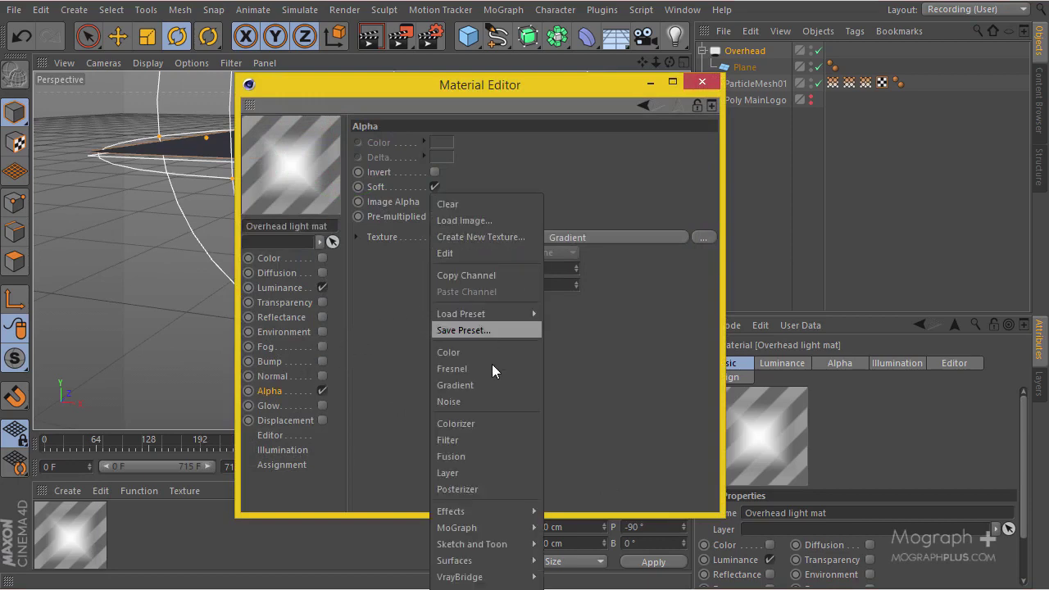
{"action": "left_click", "coordinate": [485, 465]}
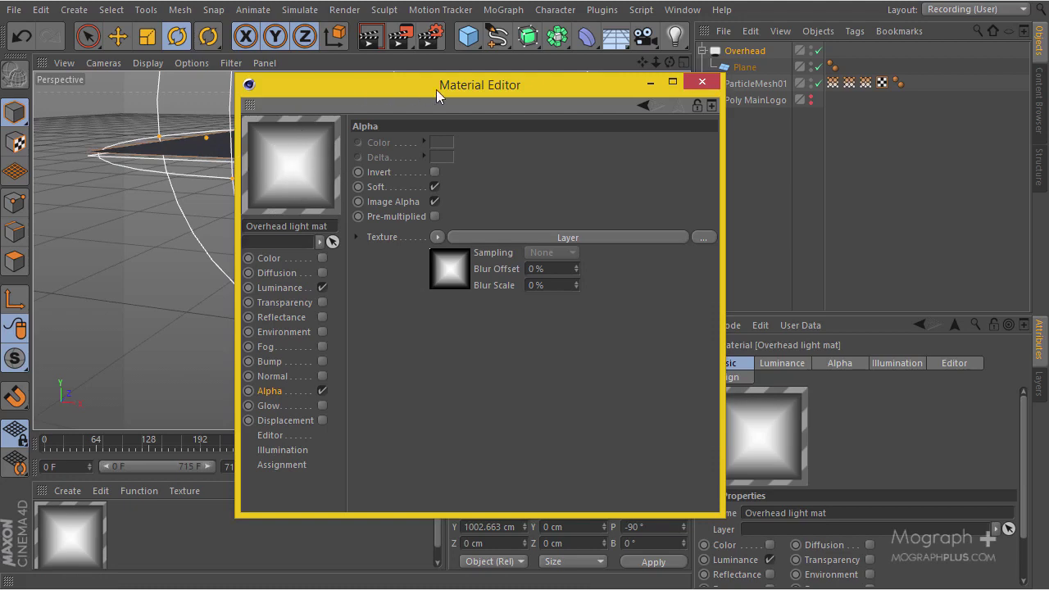
Step: Add a Tiles shader as a new layer in the alpha Layer shader
{"action": "left_click", "coordinate": [449, 272]}
{"action": "left_click", "coordinate": [426, 274]}
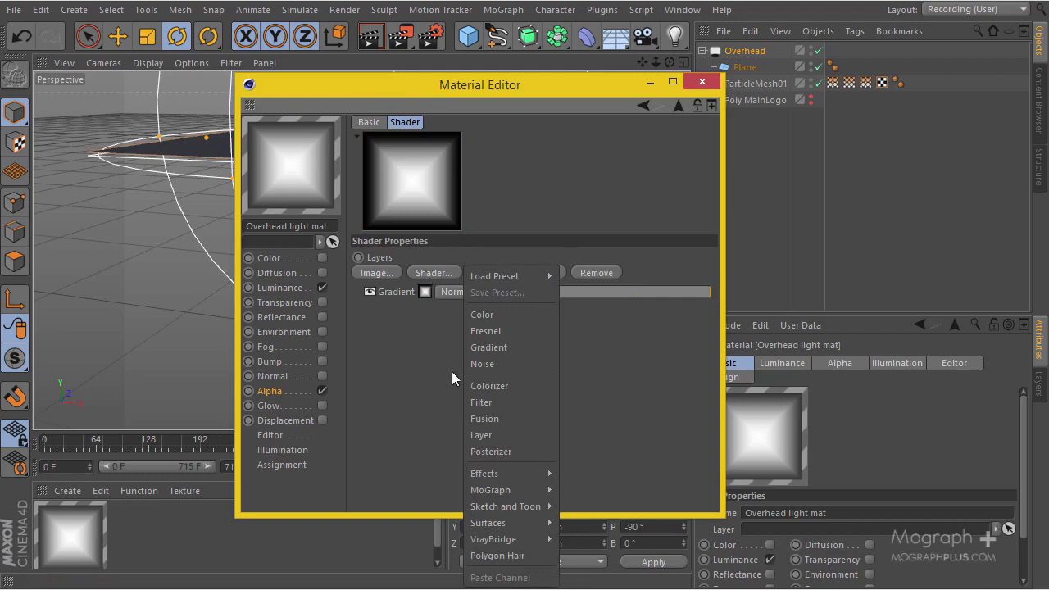
{"action": "mouse_move", "coordinate": [522, 509]}
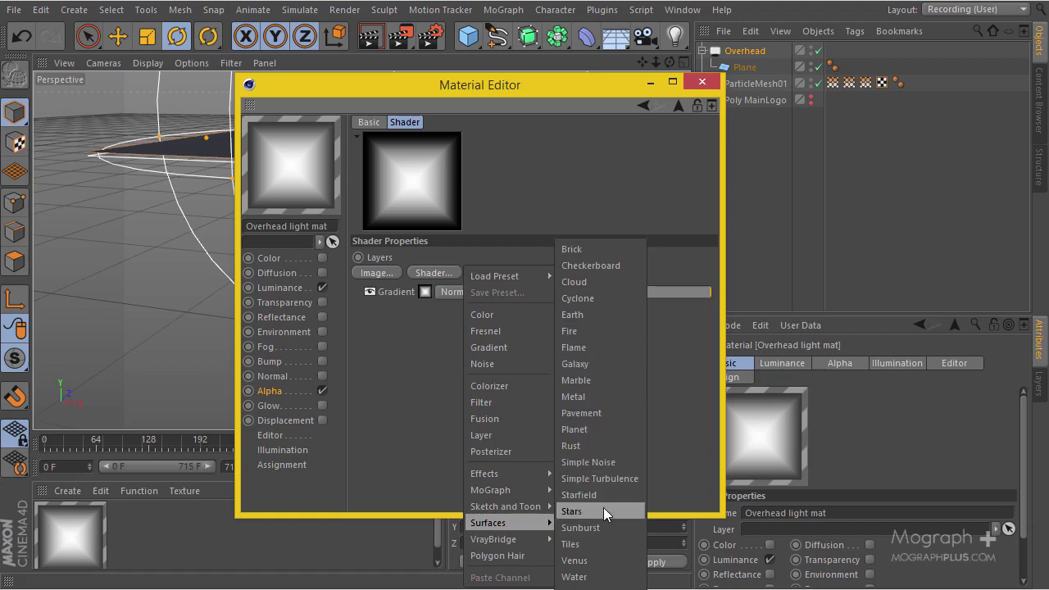
{"action": "left_click", "coordinate": [595, 542]}
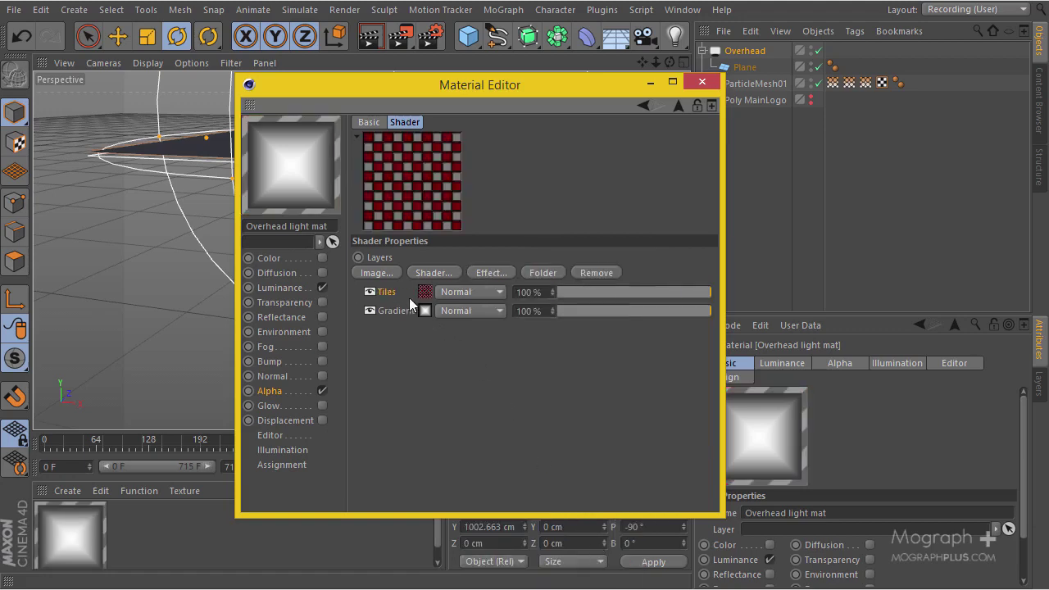
Step: Set the Tiles colours to white, white, and black grout
{"action": "left_click", "coordinate": [419, 294]}
{"action": "left_click", "coordinate": [448, 270]}
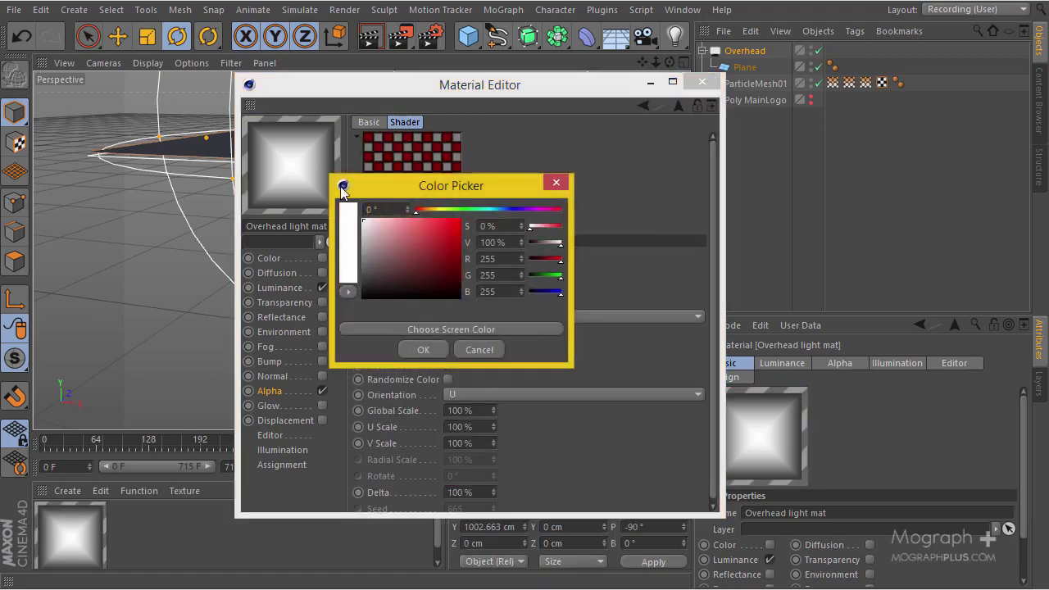
{"action": "left_click", "coordinate": [435, 351]}
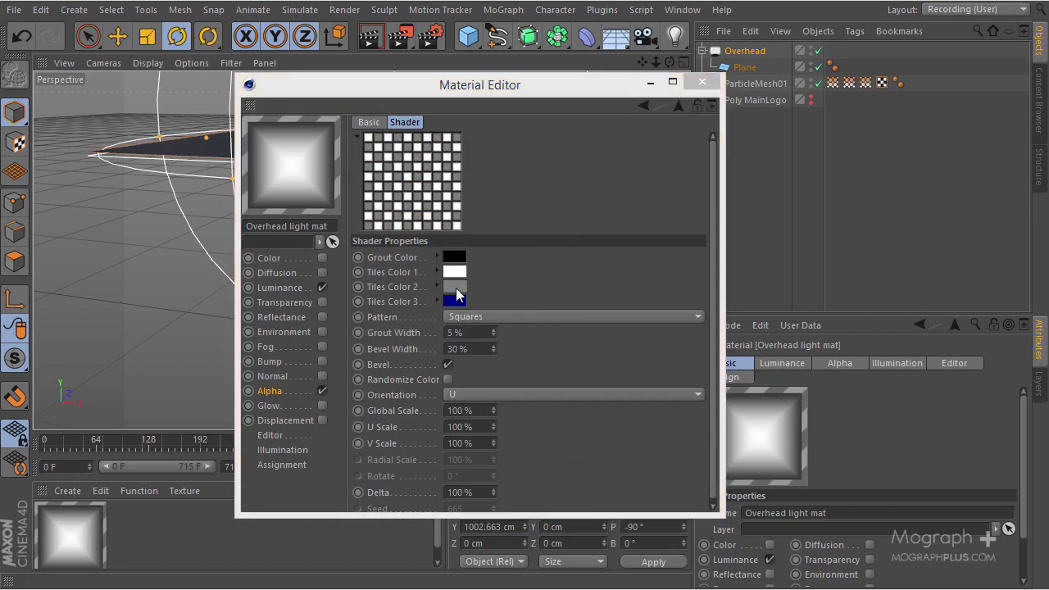
{"action": "left_click", "coordinate": [456, 295]}
{"action": "left_click", "coordinate": [363, 209]}
{"action": "left_click", "coordinate": [425, 369]}
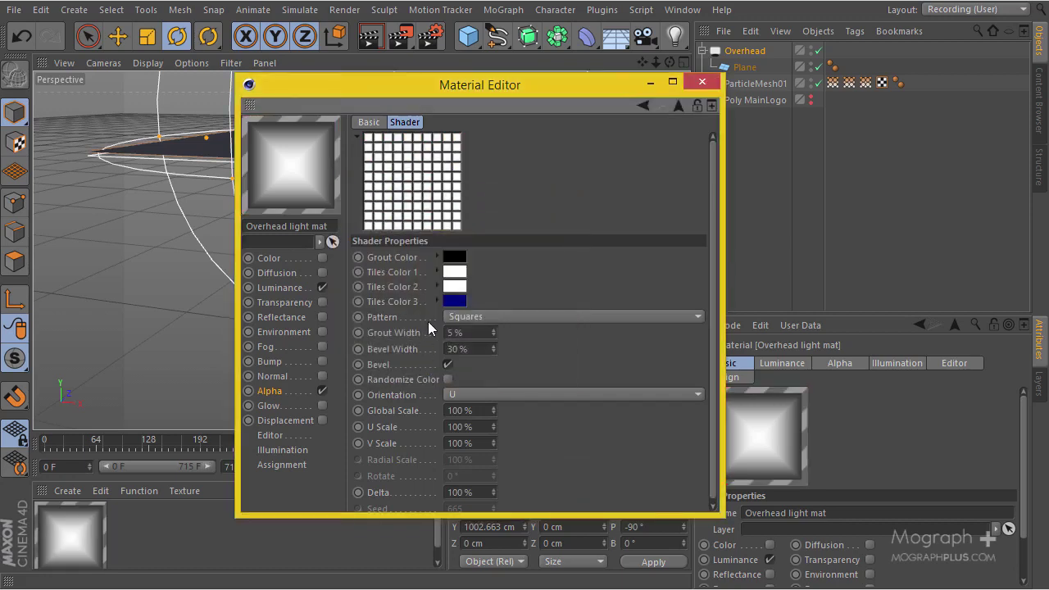
{"action": "left_click", "coordinate": [455, 300]}
{"action": "left_click_drag", "start_coordinate": [451, 307], "coordinate": [283, 354]}
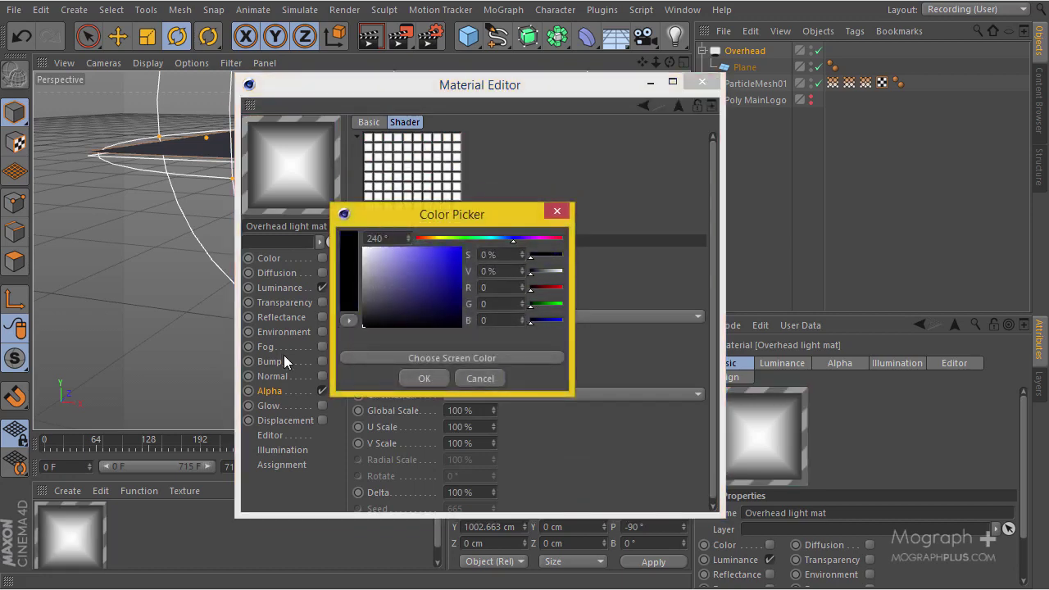
{"action": "left_click", "coordinate": [425, 377]}
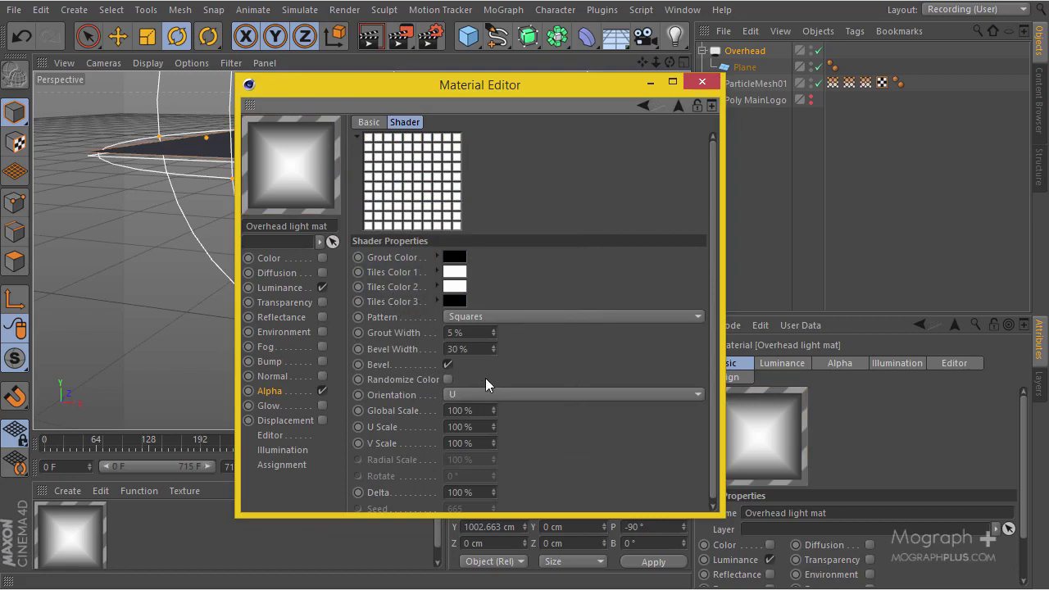
Step: Set the tiles' Global Scale to 200%
{"action": "scroll", "coordinate": [554, 388], "scroll_direction": "down", "scroll_amount": 1}
{"action": "left_click", "coordinate": [485, 406]}
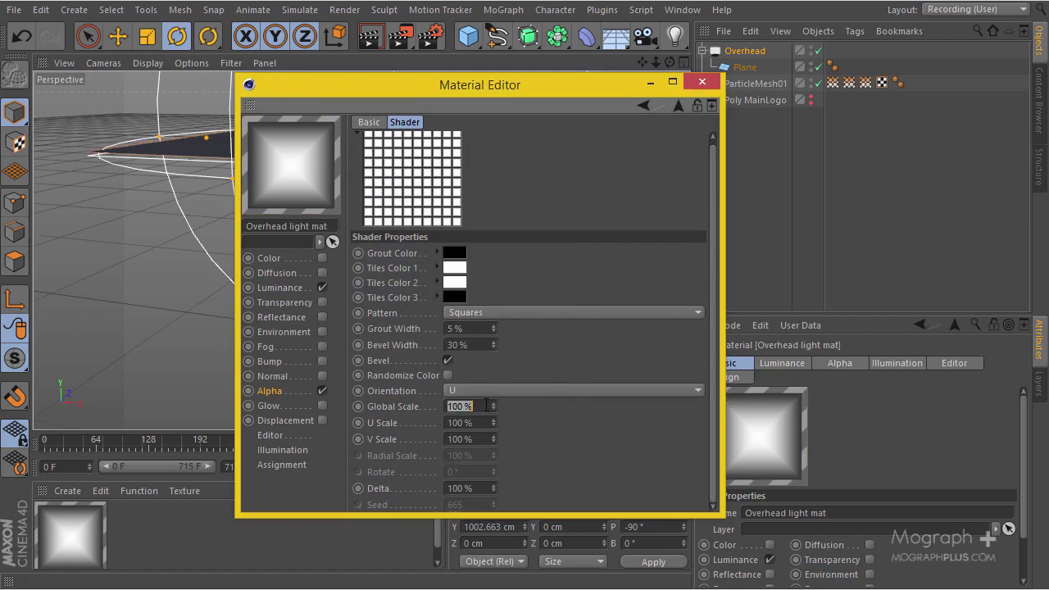
{"action": "type", "text": "300"}
{"action": "key", "text": "Return"}
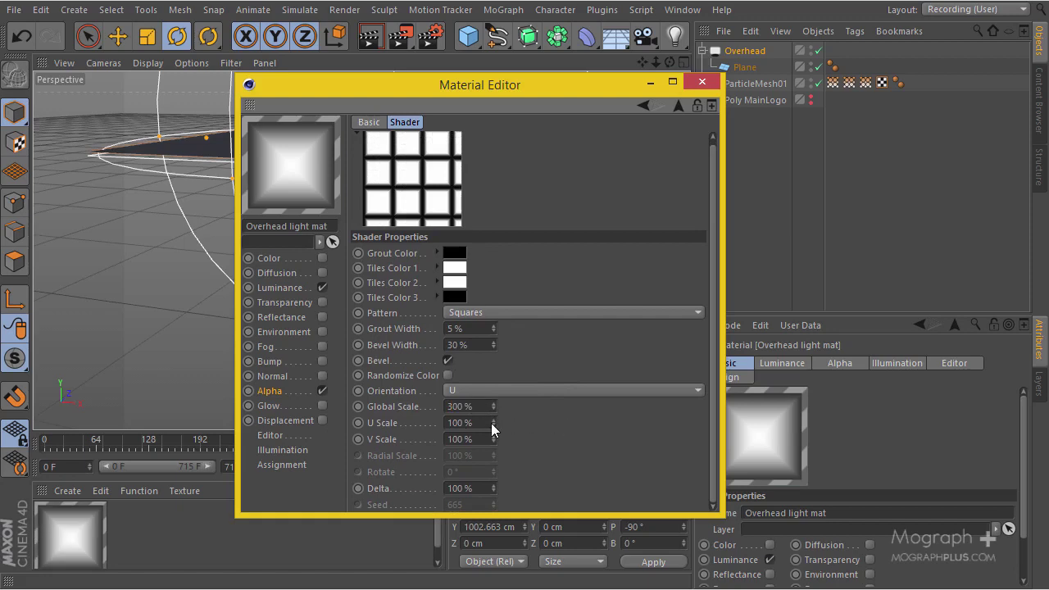
{"action": "left_click_drag", "start_coordinate": [491, 423], "coordinate": [491, 428]}
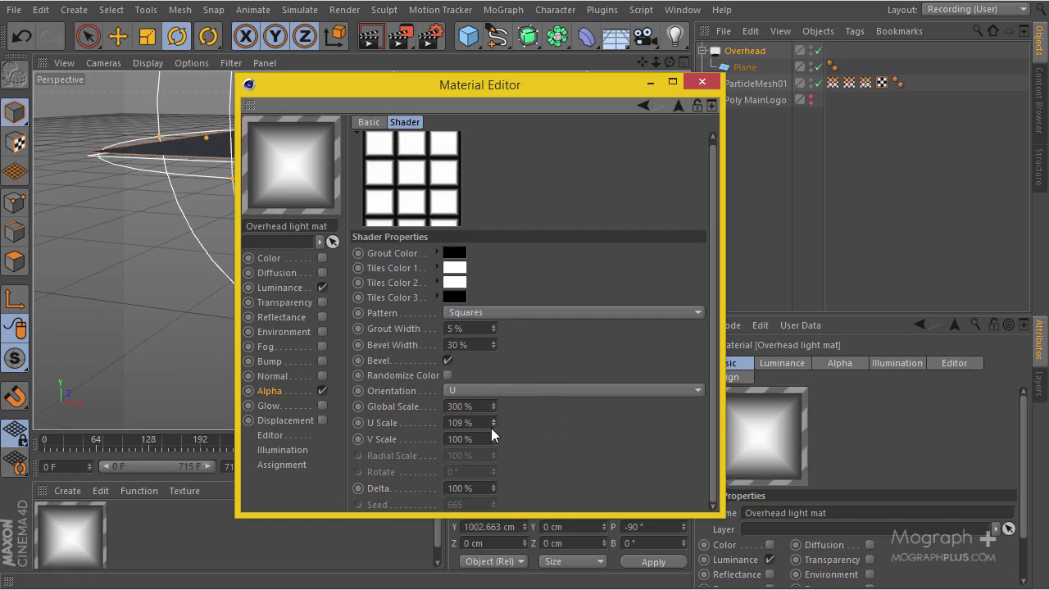
{"action": "double_click", "coordinate": [461, 406]}
{"action": "type", "text": "200"}
{"action": "key", "text": "Return"}
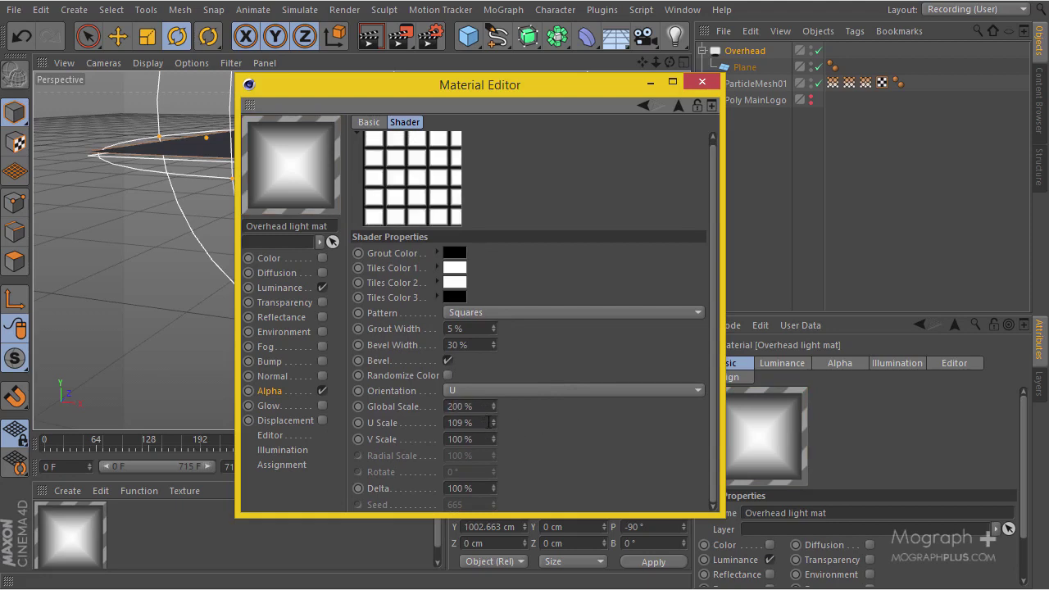
Step: Set the tiles' U Scale to 123% and V Scale to 102%
{"action": "left_click_drag", "start_coordinate": [492, 422], "coordinate": [492, 424]}
{"action": "left_click", "coordinate": [491, 421]}
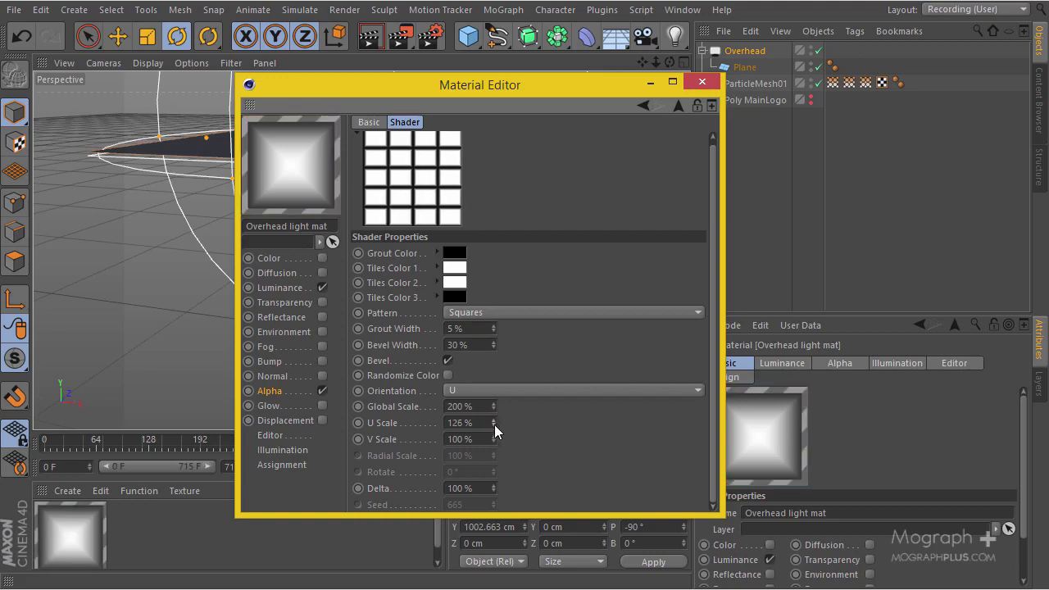
{"action": "left_click", "coordinate": [494, 427]}
{"action": "left_click", "coordinate": [494, 427]}
{"action": "left_click", "coordinate": [494, 427]}
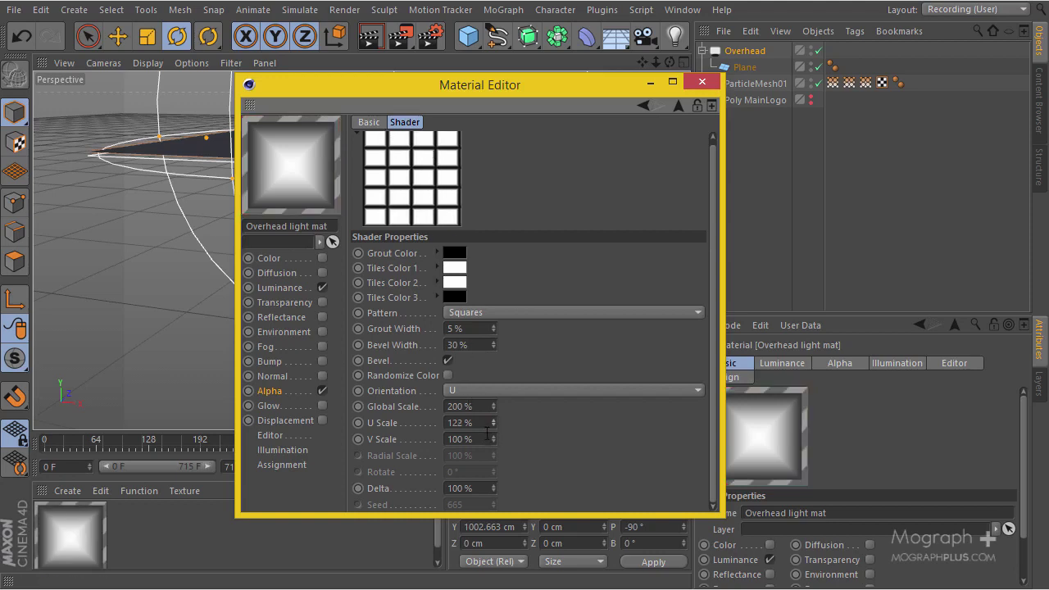
{"action": "left_click", "coordinate": [494, 435]}
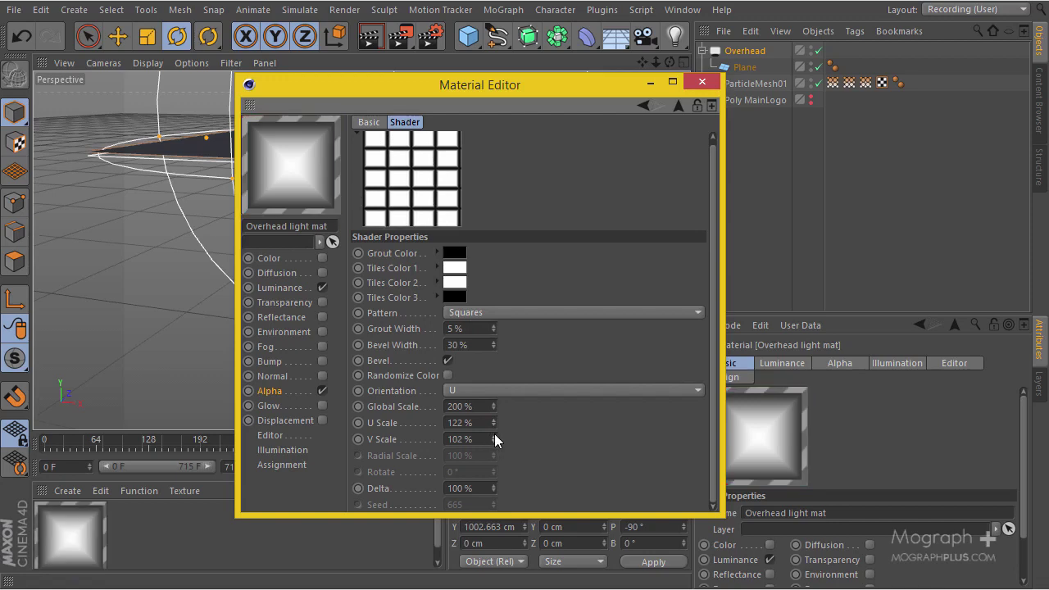
{"action": "left_click", "coordinate": [494, 418]}
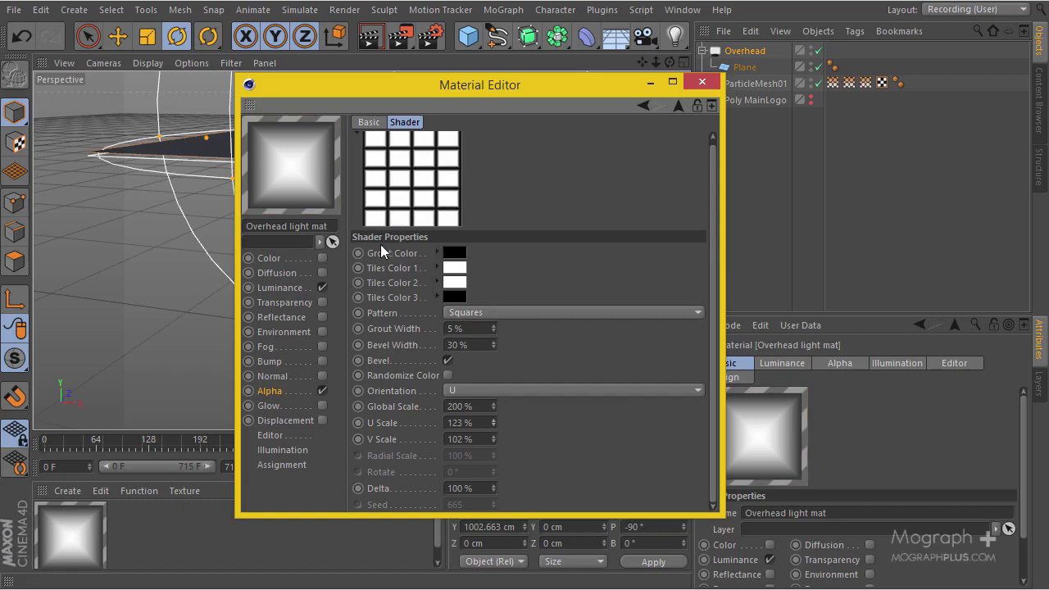
{"action": "left_click", "coordinate": [675, 104]}
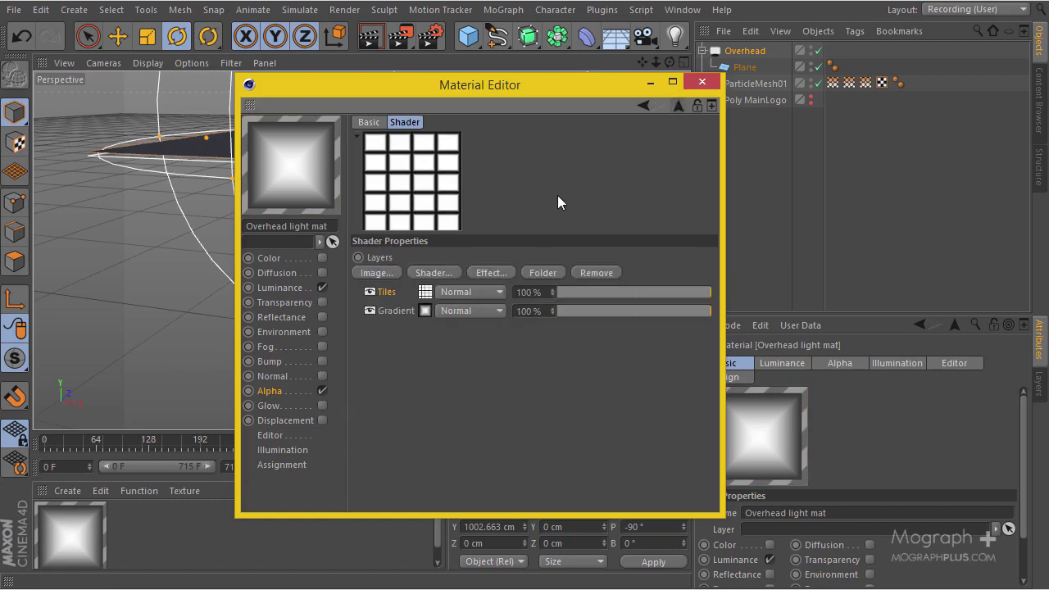
Step: Set the Tiles layer's blend mode to Multiply over the Gradient layer
{"action": "left_click", "coordinate": [492, 291]}
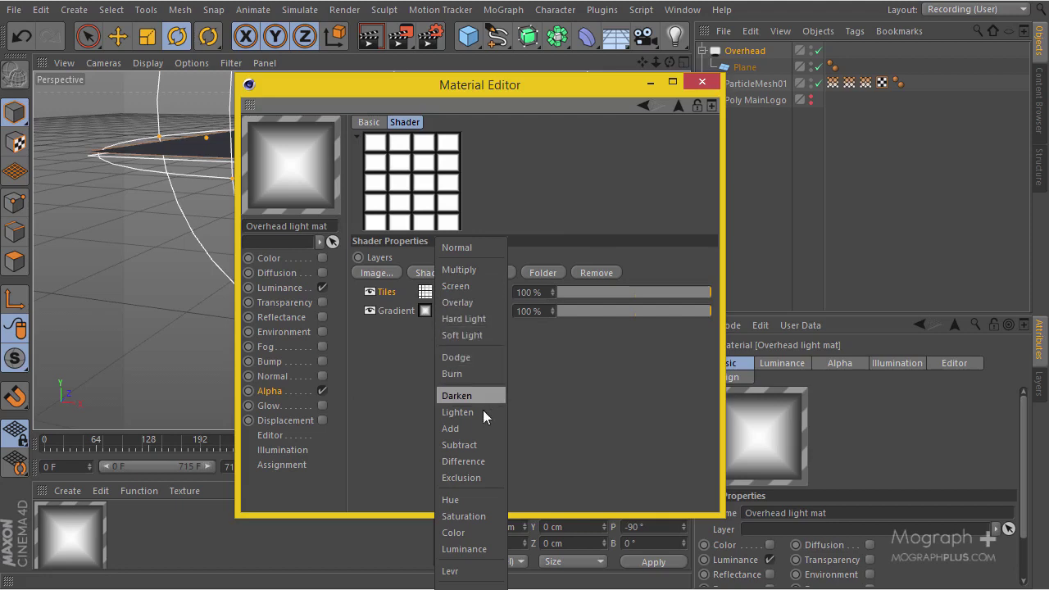
{"action": "left_click", "coordinate": [495, 273]}
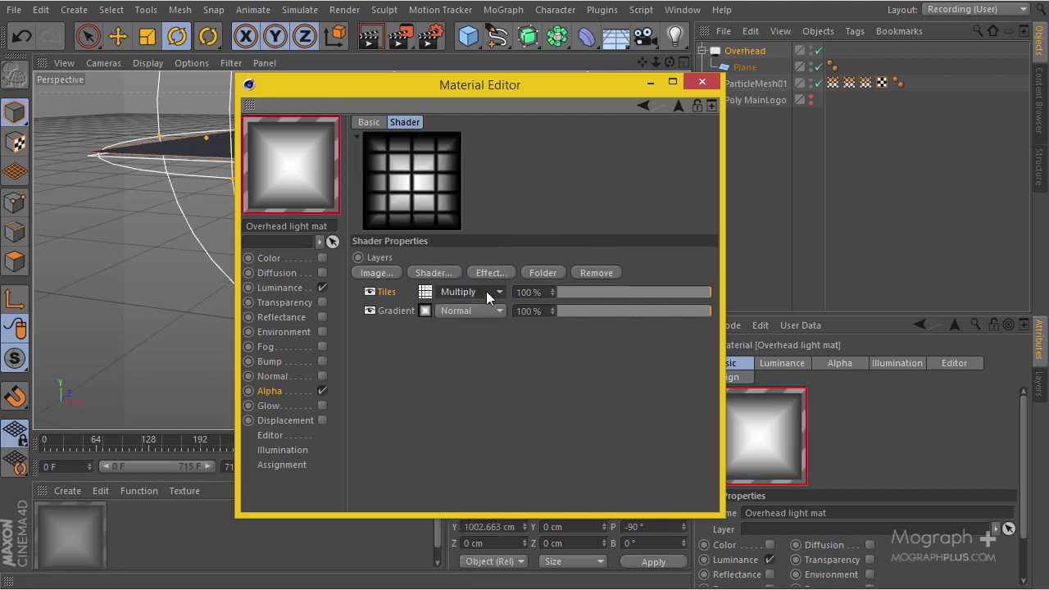
{"action": "left_click", "coordinate": [394, 312]}
{"action": "double_click", "coordinate": [394, 311]}
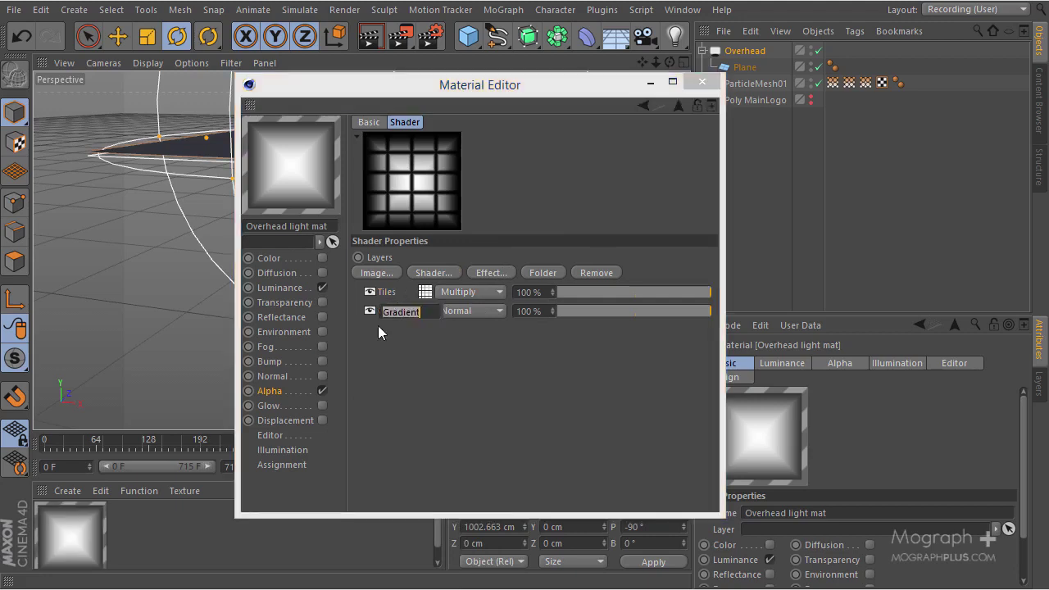
{"action": "mouse_move", "coordinate": [381, 315]}
{"action": "left_mouse_down"}
{"action": "mouse_move", "coordinate": [392, 293]}
{"action": "mouse_move", "coordinate": [390, 315]}
{"action": "left_mouse_up"}
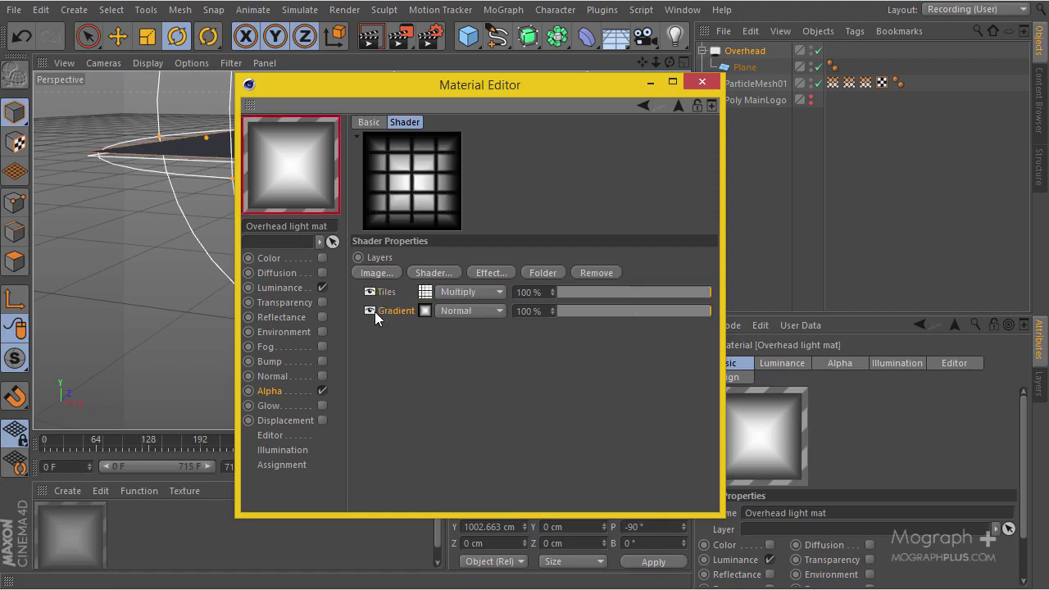
Step: Return to the Alpha channel and close the material editor
{"action": "left_click", "coordinate": [294, 390]}
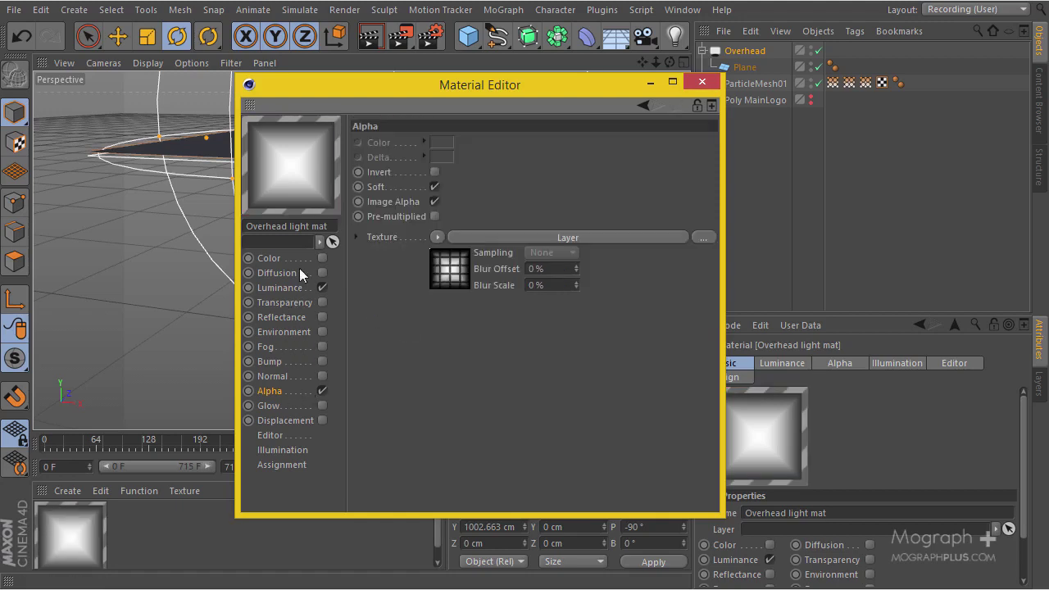
{"action": "left_click", "coordinate": [701, 81]}
{"action": "left_click", "coordinate": [139, 490]}
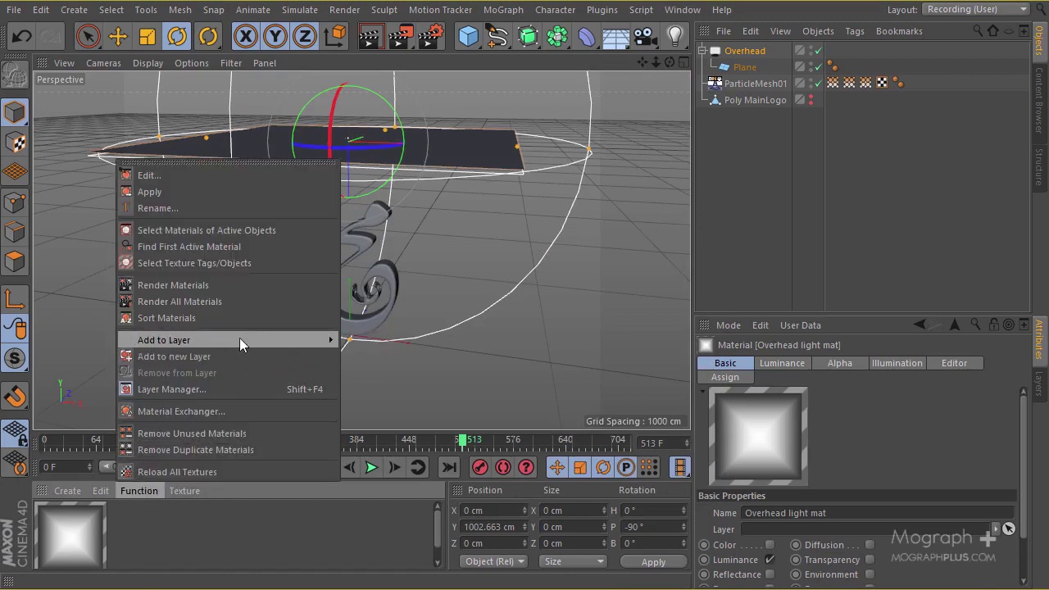
Step: In the Overhead light mat's Alpha channel, uncheck Image Alpha and reopen the Layer shader
{"action": "left_click", "coordinate": [250, 315]}
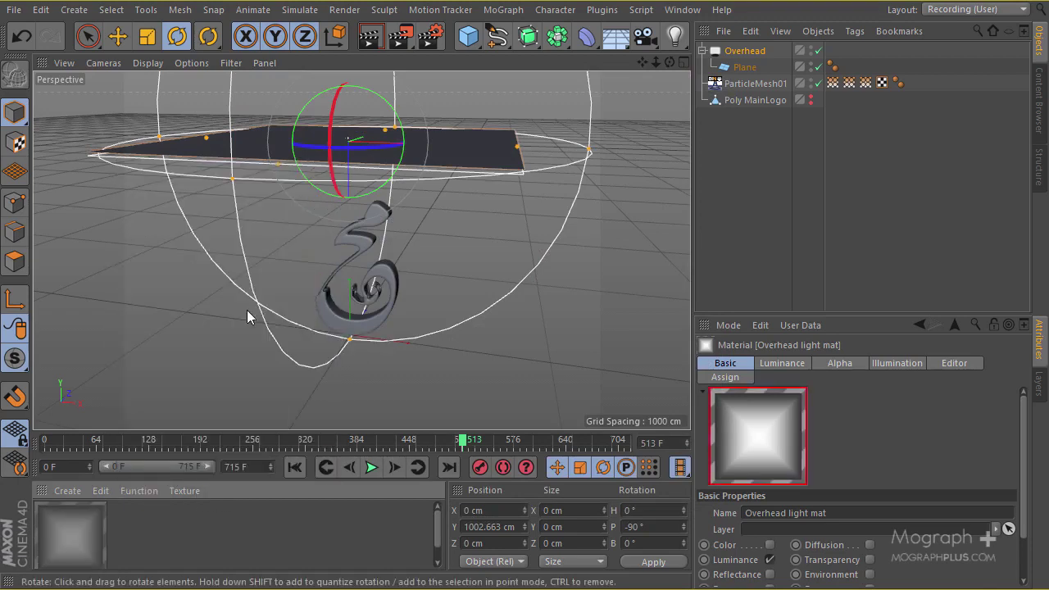
{"action": "double_click", "coordinate": [82, 533]}
{"action": "left_click", "coordinate": [300, 286]}
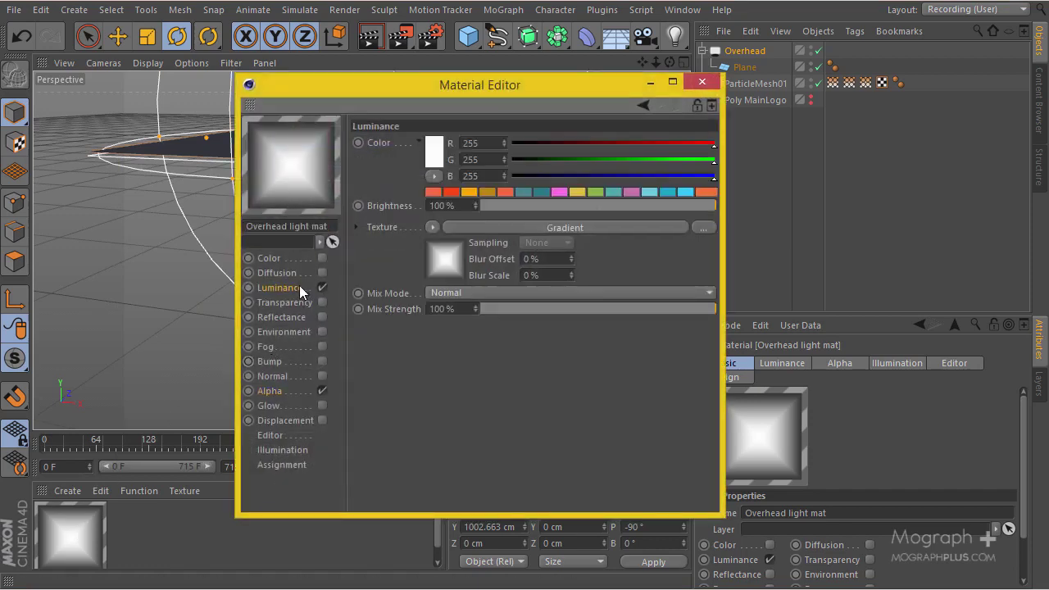
{"action": "left_click", "coordinate": [297, 392]}
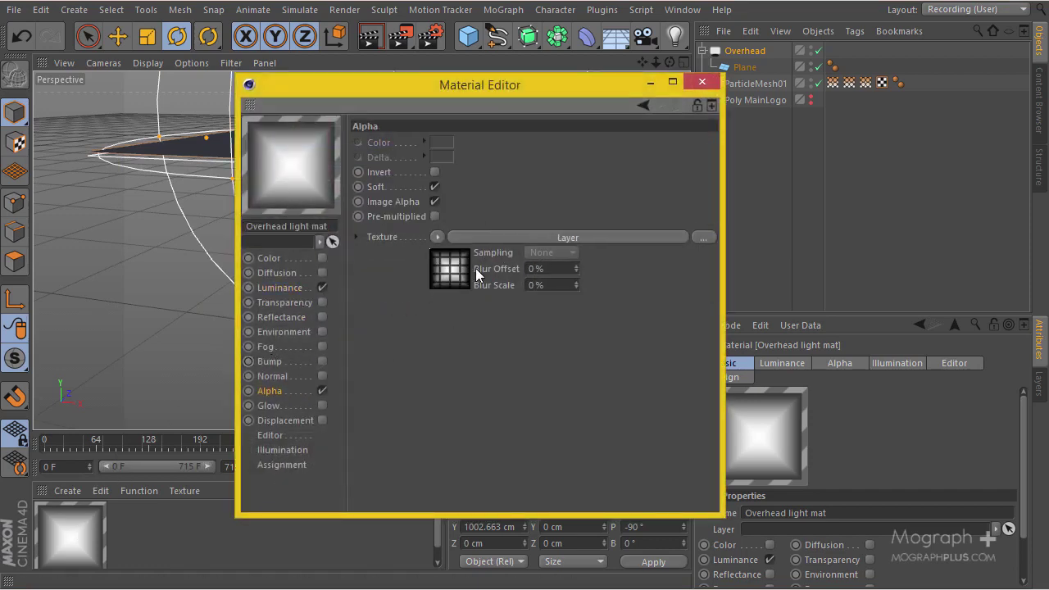
{"action": "left_click", "coordinate": [435, 200]}
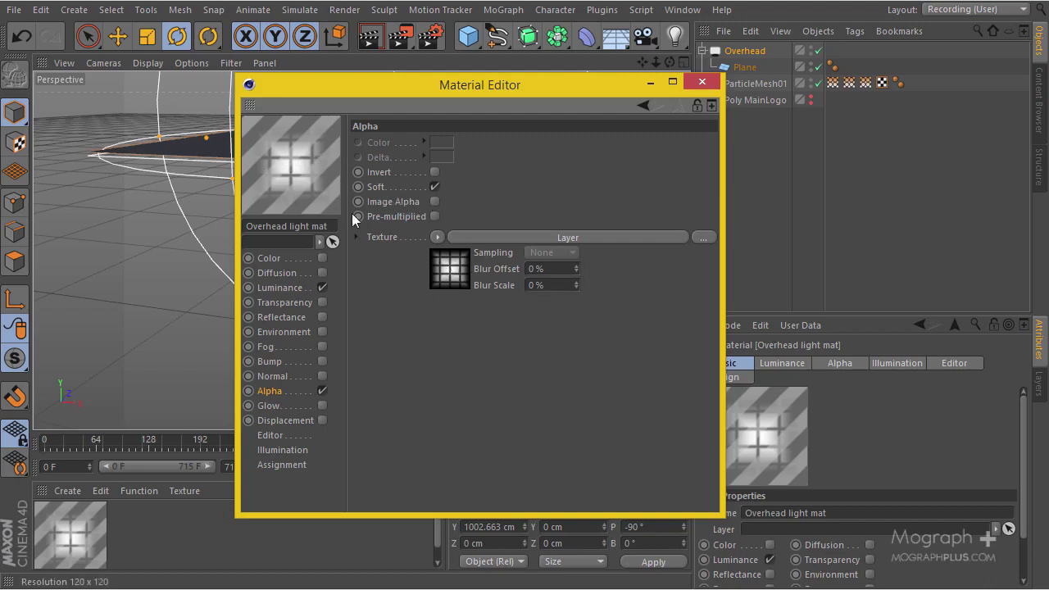
{"action": "left_click", "coordinate": [442, 264]}
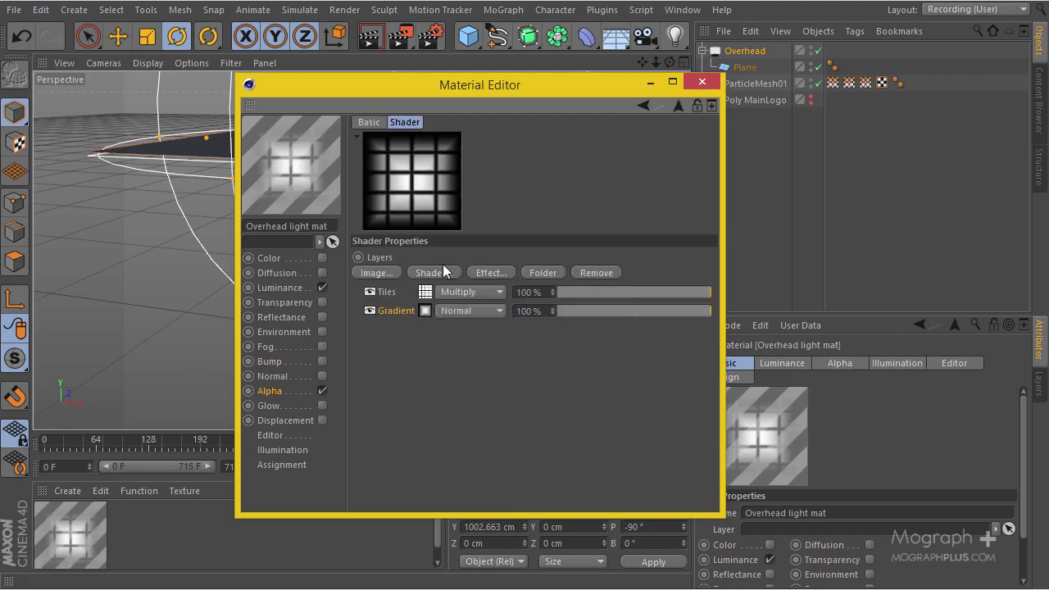
Step: Drag the Gradient layer's knots right so the box gradient stays white longer
{"action": "left_click", "coordinate": [426, 310]}
{"action": "left_click_drag", "start_coordinate": [607, 259], "coordinate": [671, 258]}
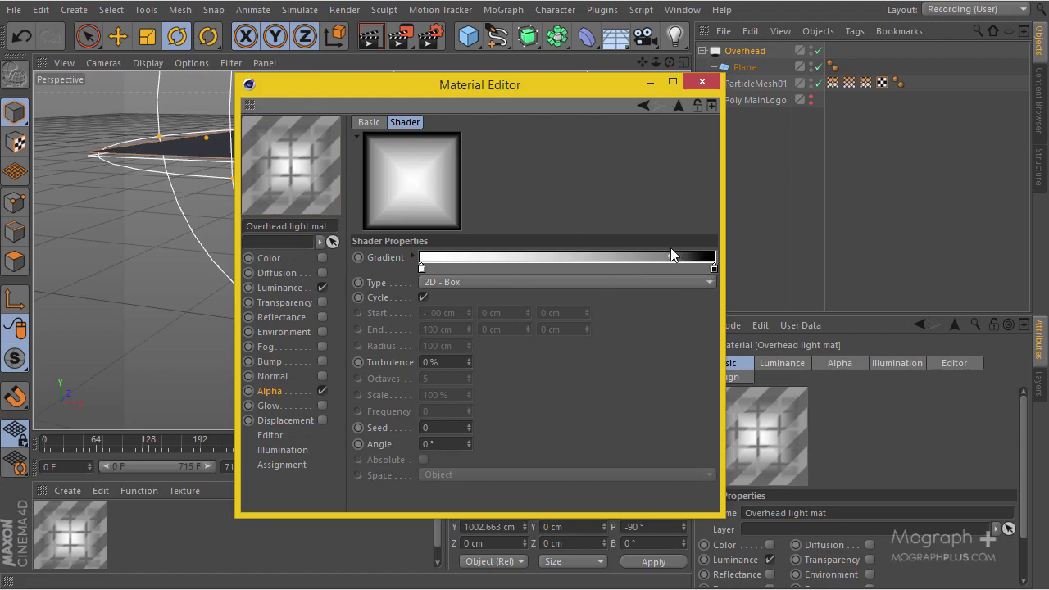
{"action": "left_click_drag", "start_coordinate": [442, 269], "coordinate": [635, 278]}
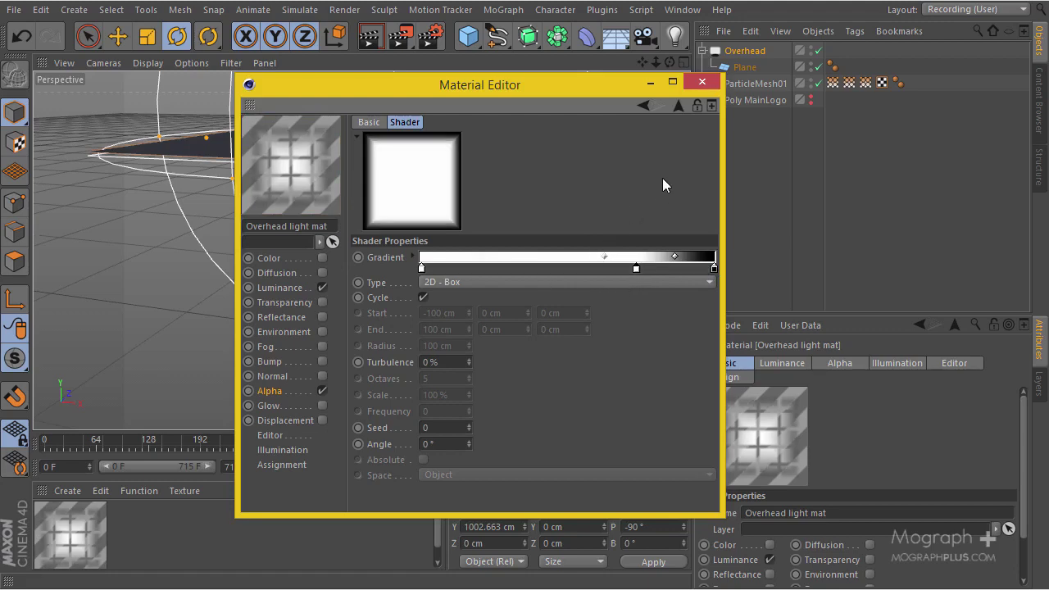
Step: Close the editor and drag the Overhead light mat onto the Plane, orbiting to inspect
{"action": "left_click", "coordinate": [696, 78]}
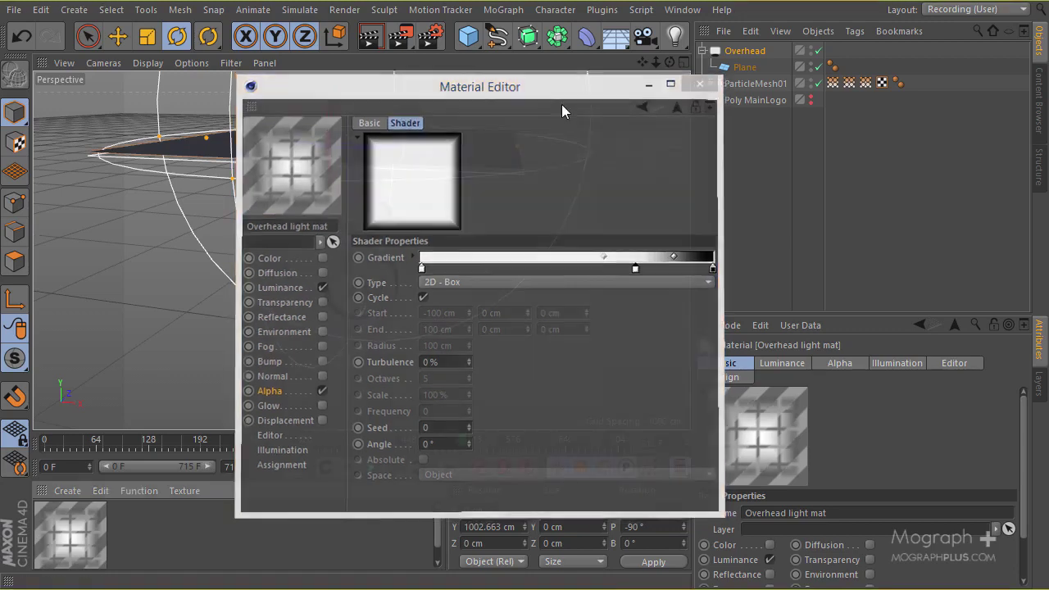
{"action": "left_click_drag", "start_coordinate": [303, 245], "coordinate": [310, 213], "text": "alt"}
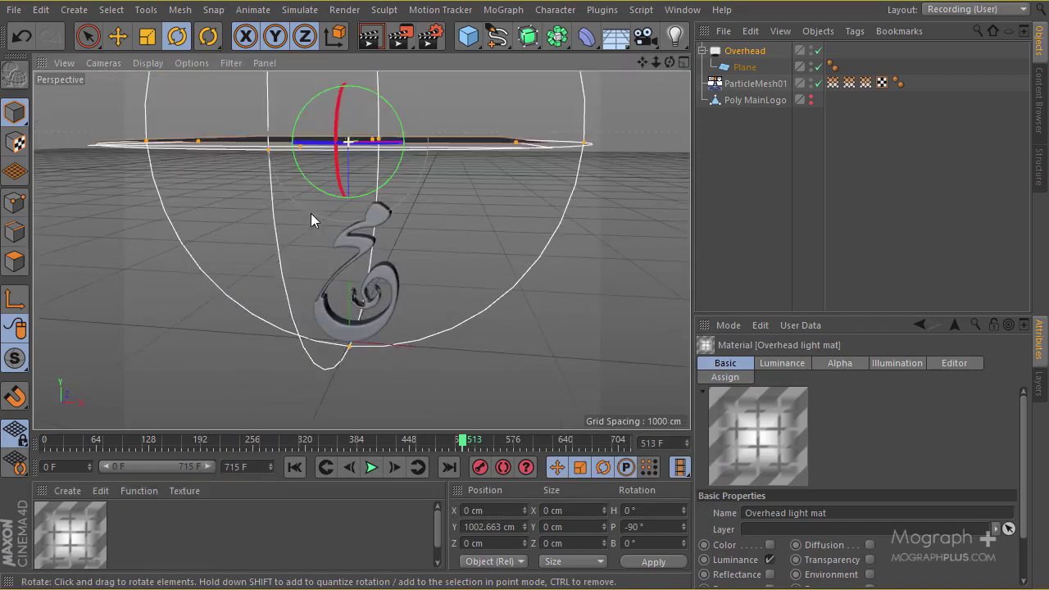
{"action": "left_click_drag", "start_coordinate": [69, 534], "coordinate": [742, 67]}
{"action": "left_click_drag", "start_coordinate": [415, 202], "coordinate": [344, 295], "text": "alt"}
{"action": "scroll", "coordinate": [344, 295], "scroll_direction": "up", "scroll_amount": 10}
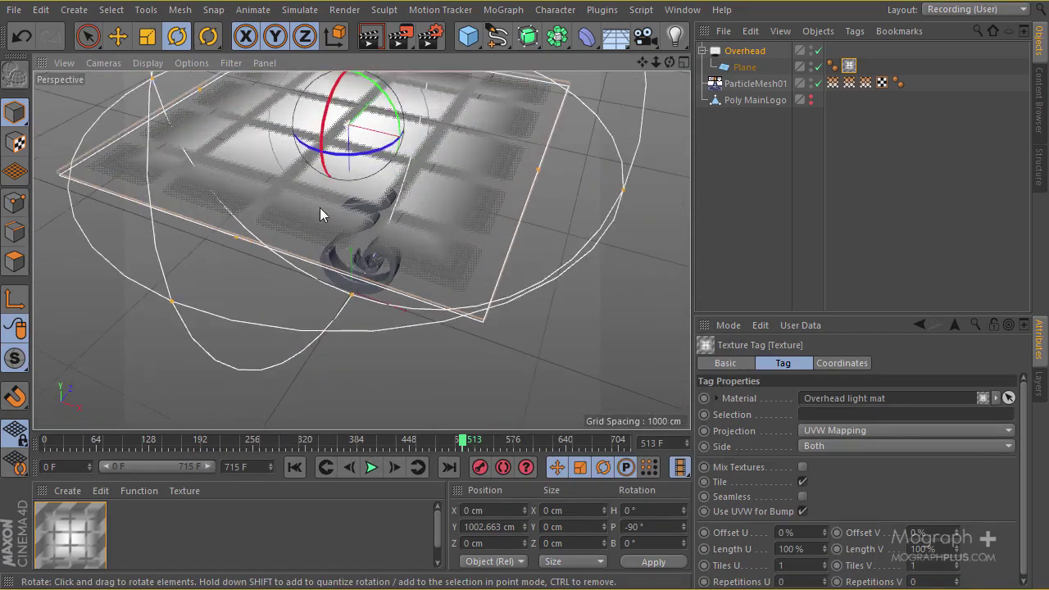
{"action": "left_click", "coordinate": [13, 9]}
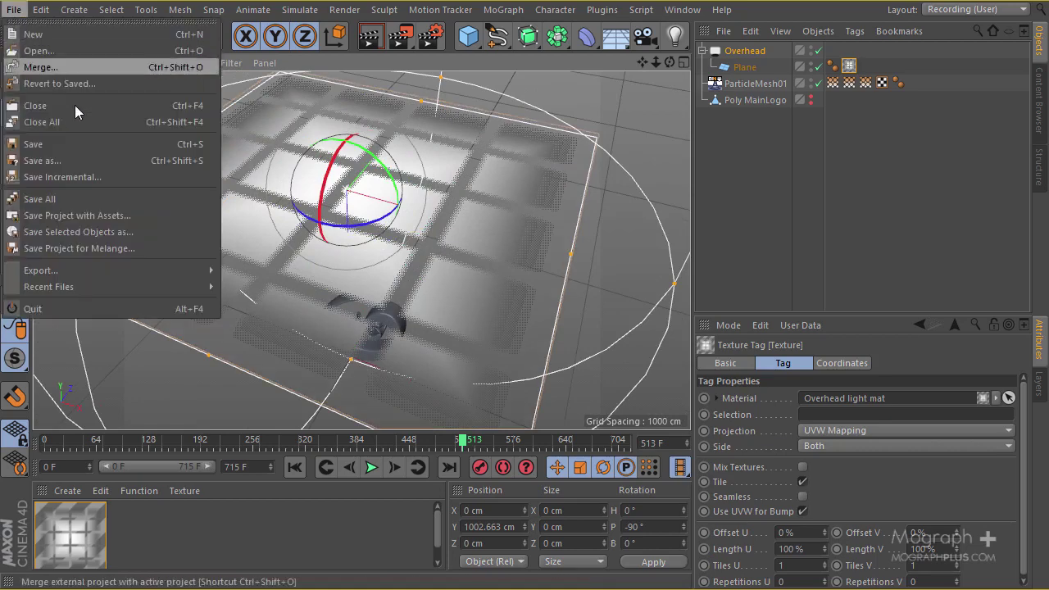
{"action": "left_click", "coordinate": [95, 139]}
{"action": "scroll", "coordinate": [341, 174], "scroll_direction": "up", "scroll_amount": 8}
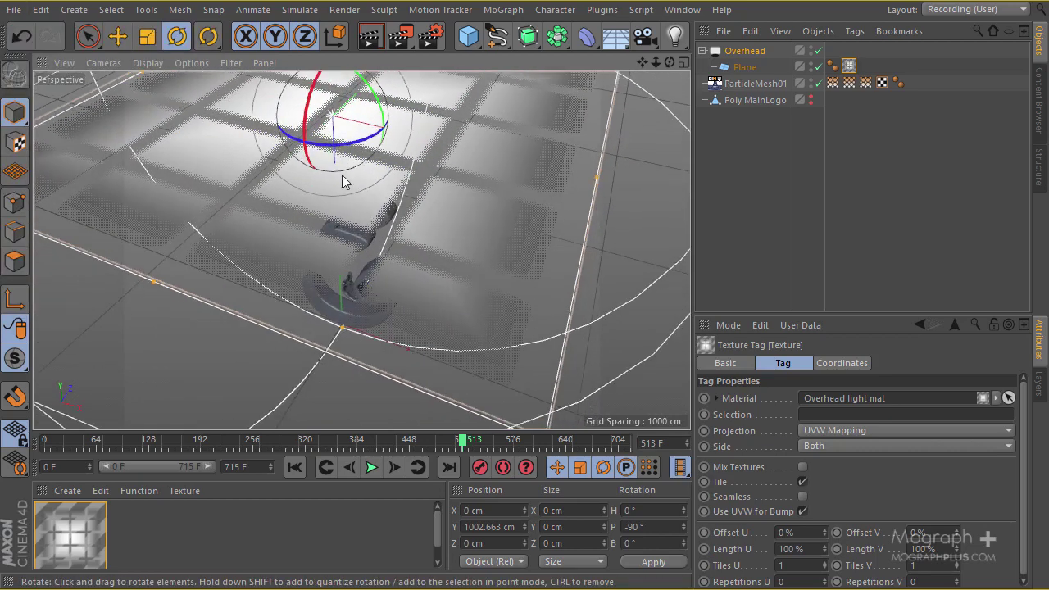
{"action": "left_click_drag", "start_coordinate": [308, 229], "coordinate": [417, 113], "text": "alt"}
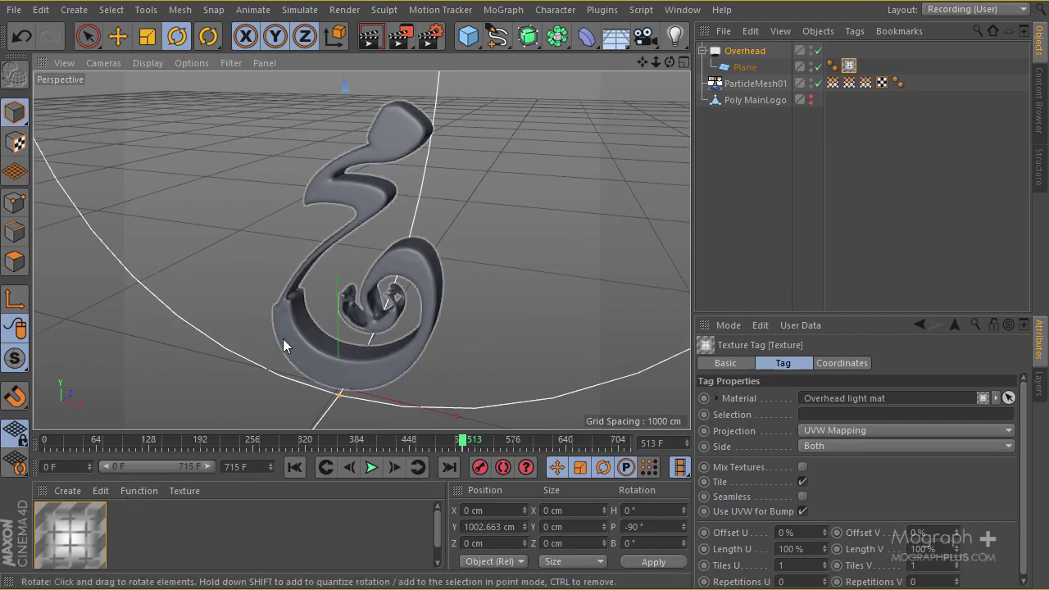
Step: Create a new material and enable Transparency with a refraction of 1.6
{"action": "double_click", "coordinate": [163, 522]}
{"action": "double_click", "coordinate": [86, 529]}
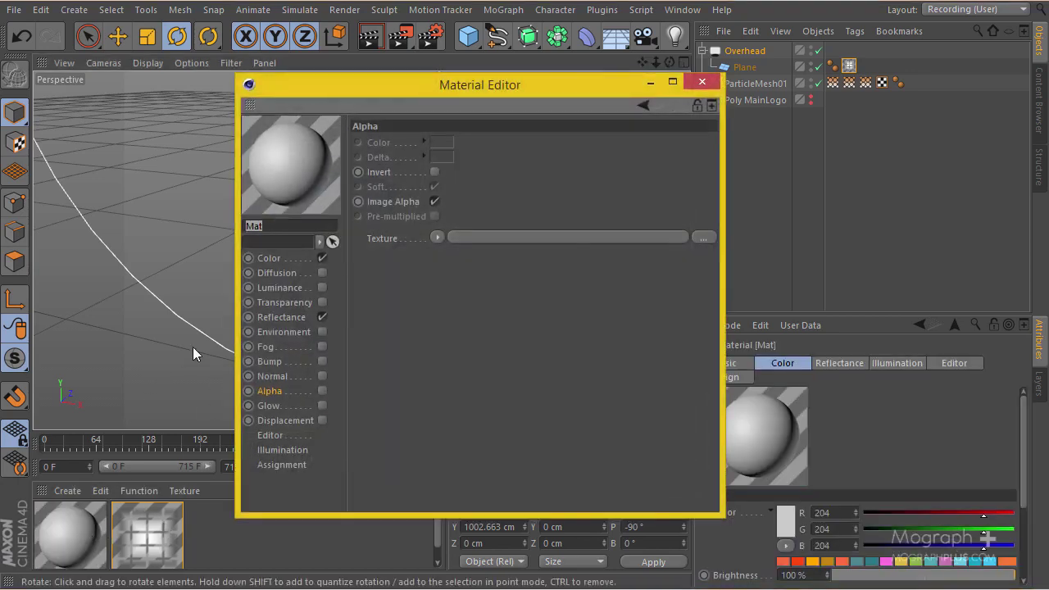
{"action": "left_click", "coordinate": [293, 259]}
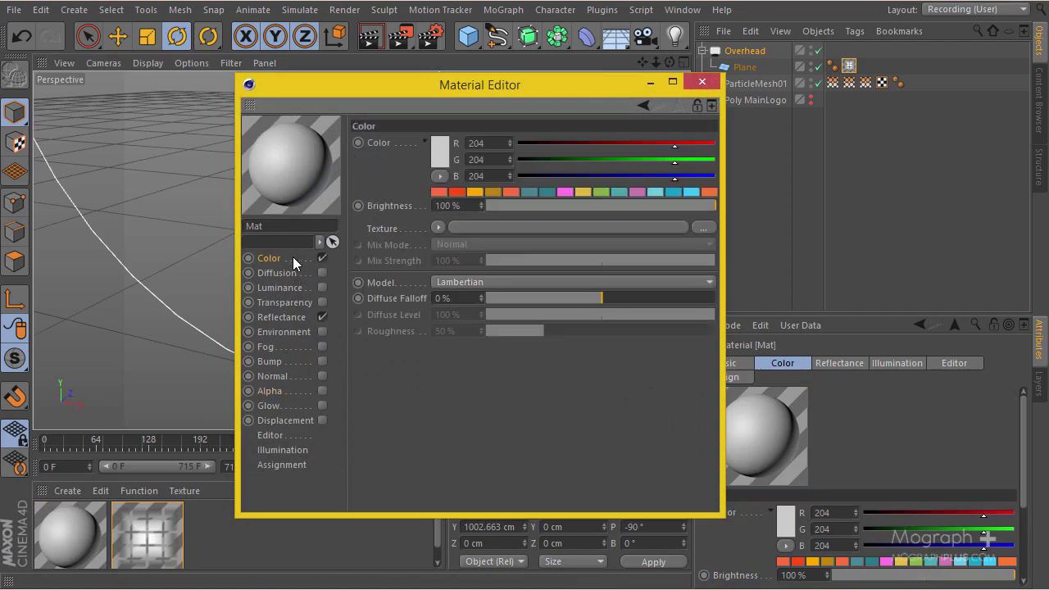
{"action": "left_click", "coordinate": [284, 302]}
{"action": "left_click", "coordinate": [322, 302]}
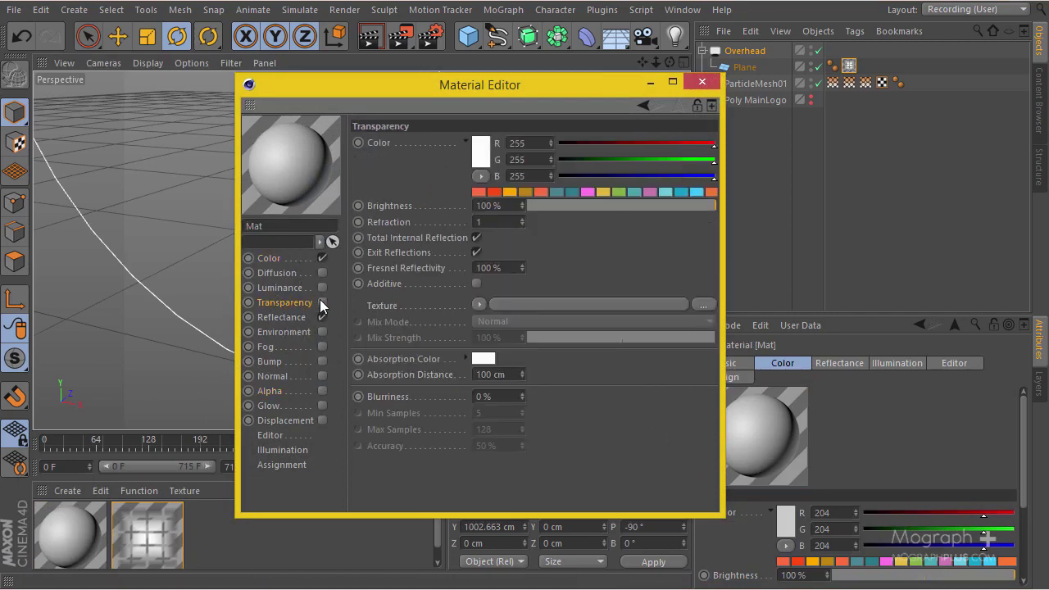
{"action": "left_click", "coordinate": [522, 208]}
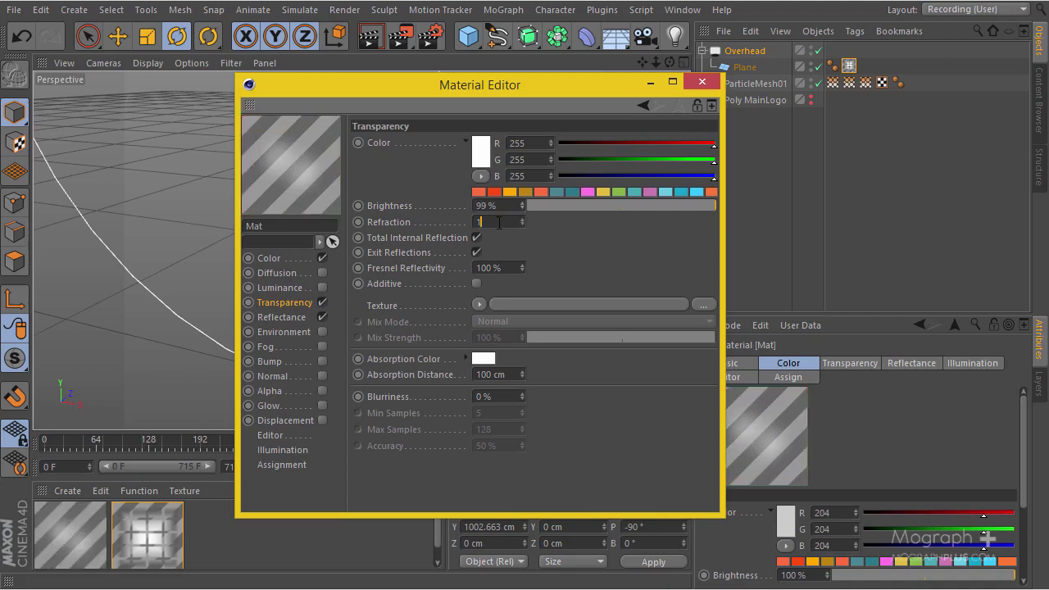
{"action": "type", "text": "6"}
{"action": "key", "text": "Return"}
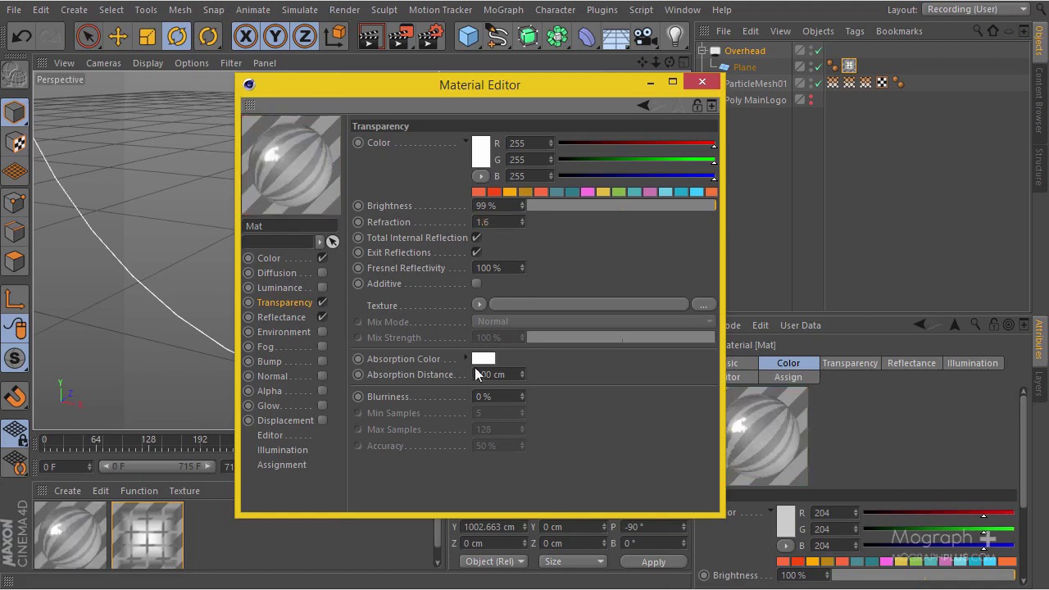
Step: Set the absorption colour to cyan and absorption distance to 1000 cm
{"action": "left_click", "coordinate": [482, 358]}
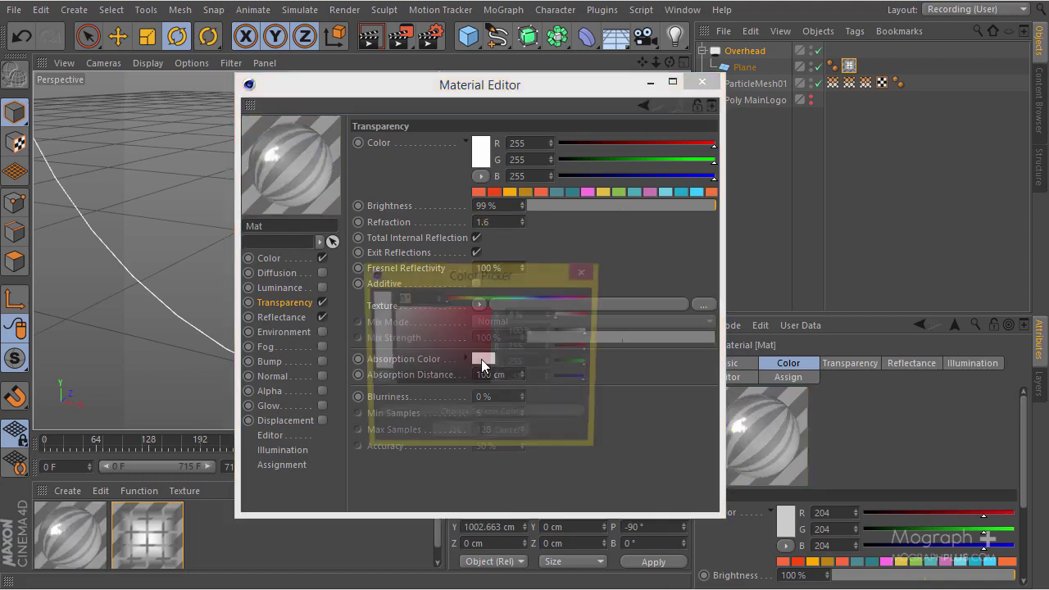
{"action": "left_click", "coordinate": [587, 271]}
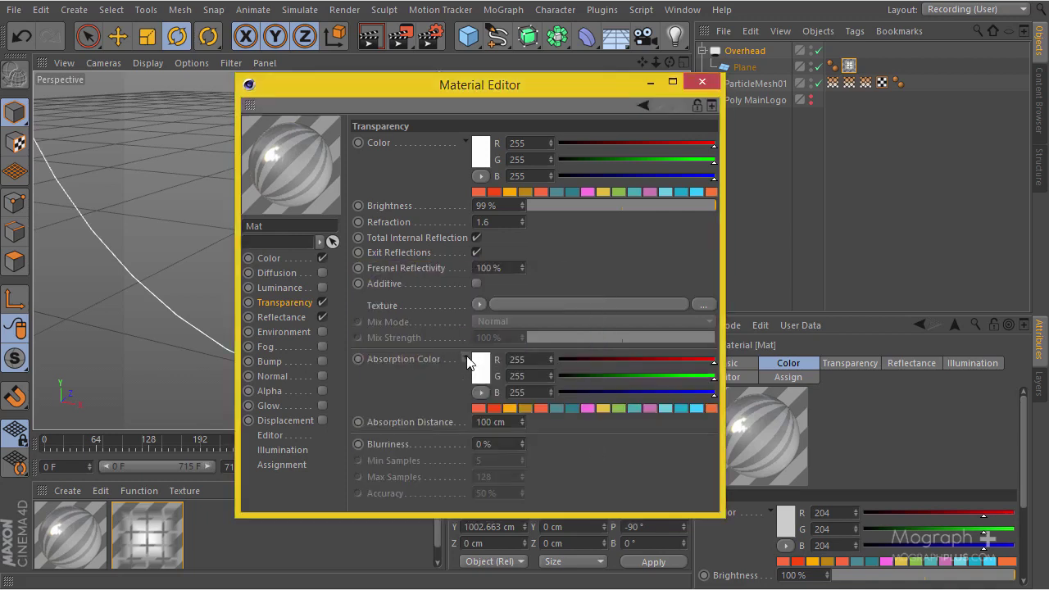
{"action": "left_click", "coordinate": [681, 407]}
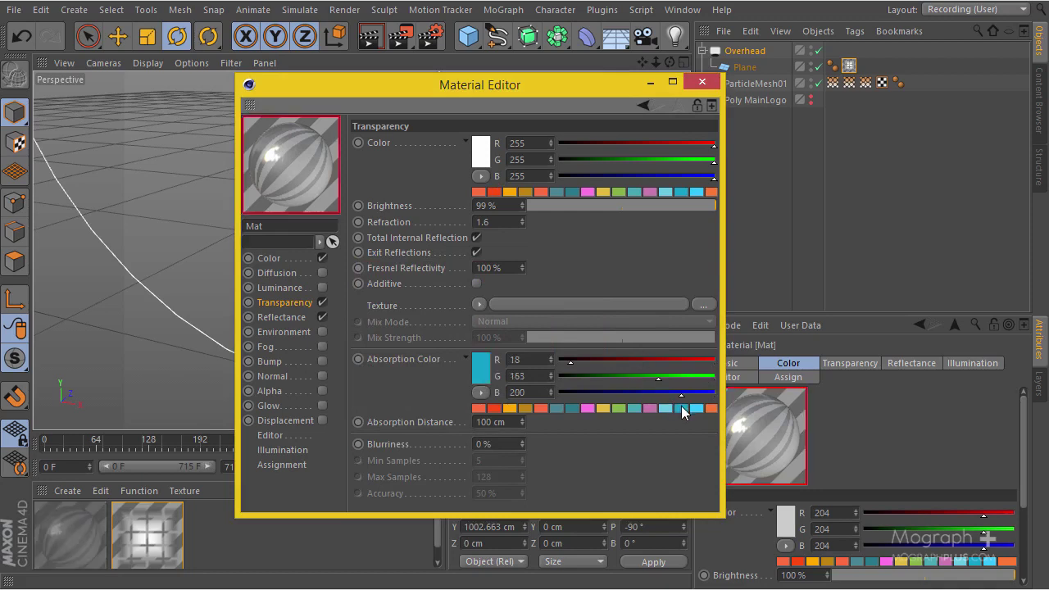
{"action": "left_click", "coordinate": [514, 421]}
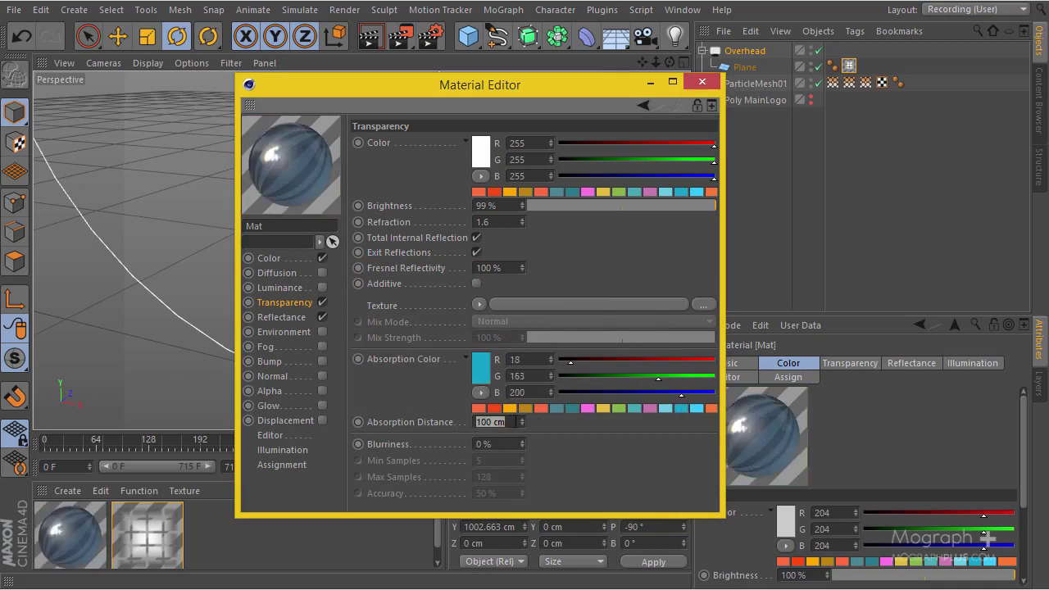
{"action": "type", "text": "1000"}
{"action": "key", "text": "Return"}
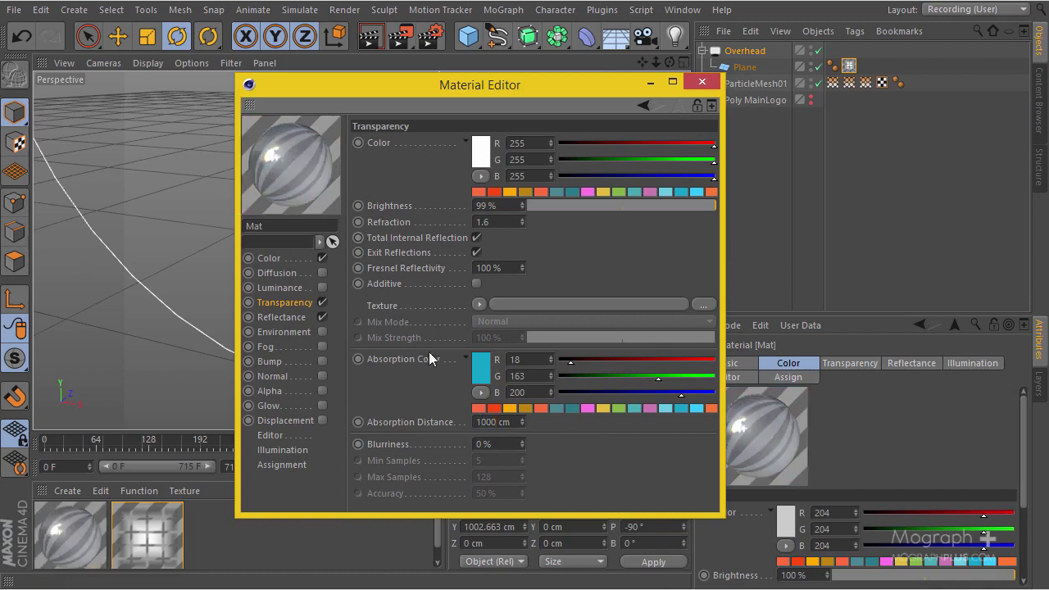
{"action": "left_click", "coordinate": [280, 318]}
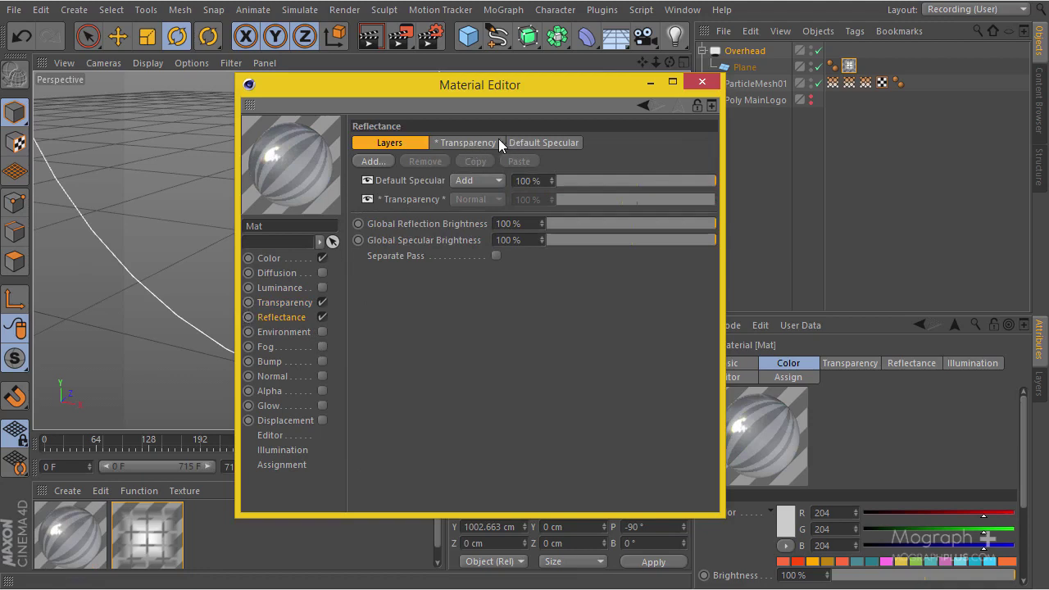
Step: Add a Beckmann reflectance layer to the Mat material
{"action": "left_click", "coordinate": [535, 142]}
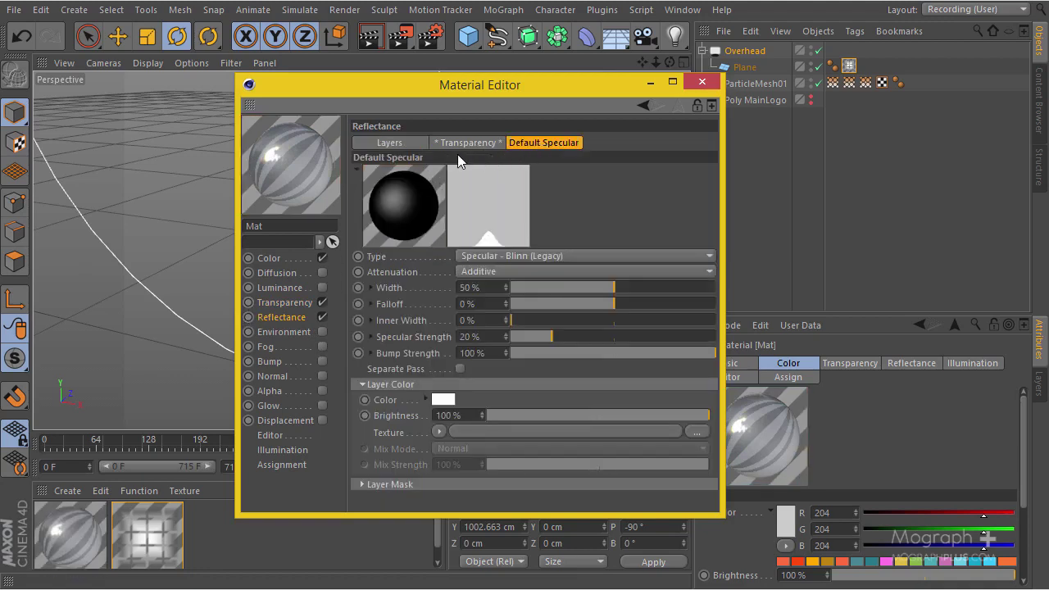
{"action": "left_click", "coordinate": [476, 145]}
{"action": "left_click", "coordinate": [538, 143]}
{"action": "left_click", "coordinate": [399, 141]}
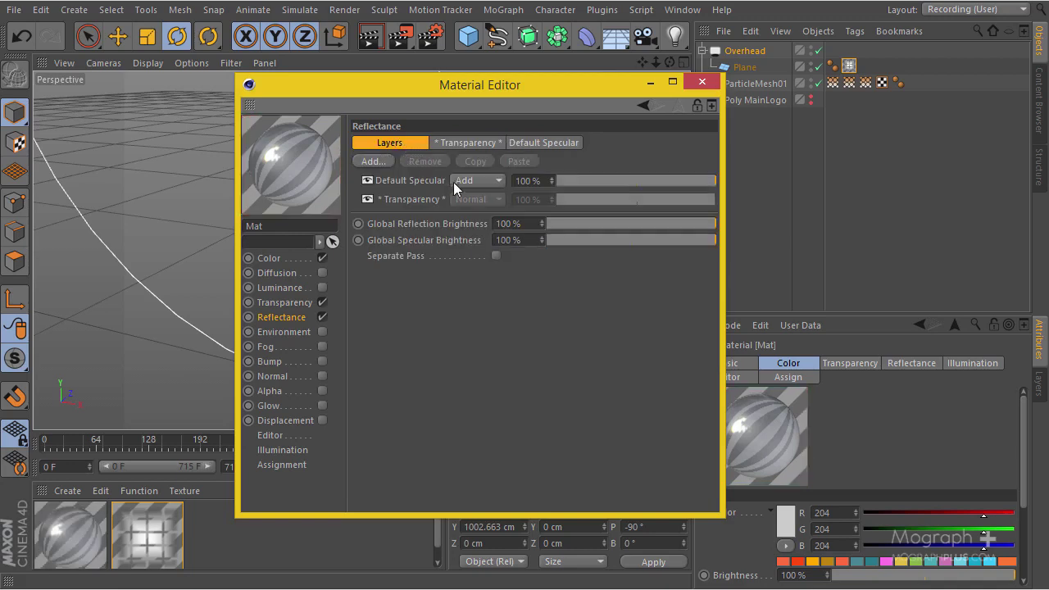
{"action": "left_click", "coordinate": [383, 161]}
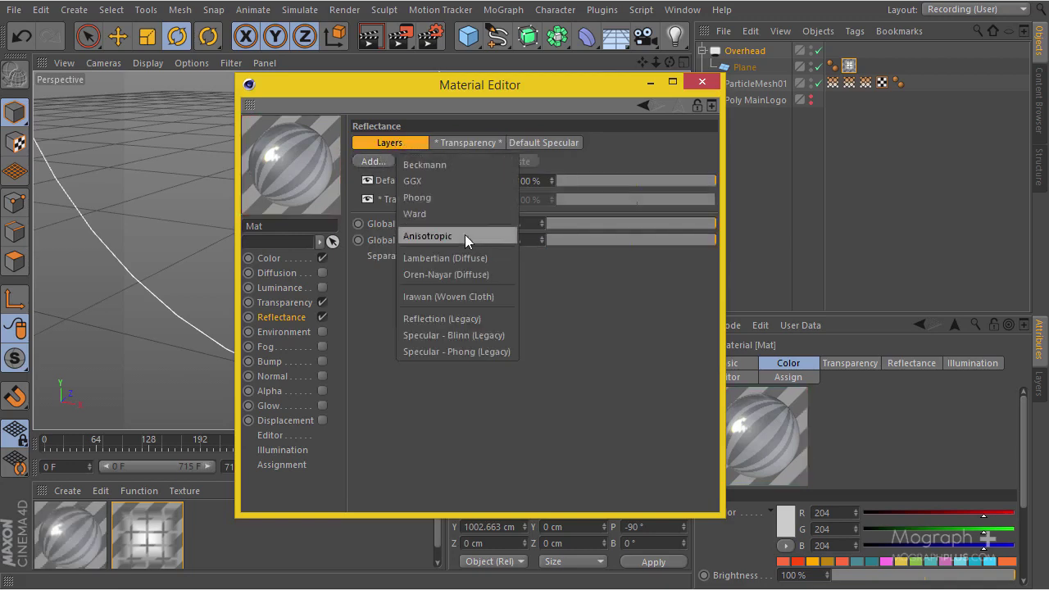
{"action": "left_click", "coordinate": [466, 171]}
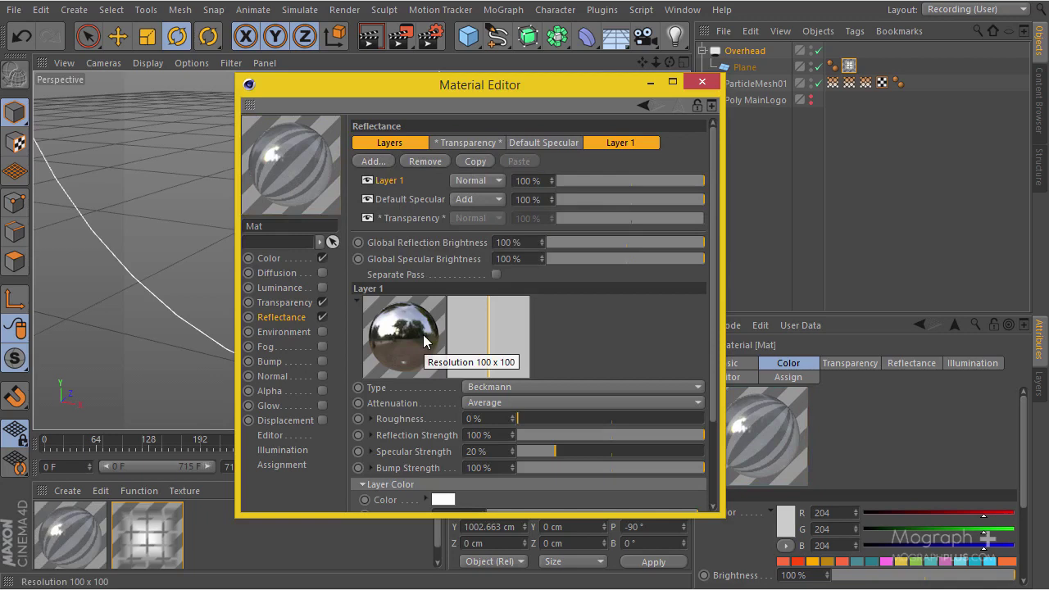
Step: Set the layer's Fresnel to Dielectric with the Water preset (IOR 1.333)
{"action": "scroll", "coordinate": [581, 359], "scroll_direction": "down", "scroll_amount": 3}
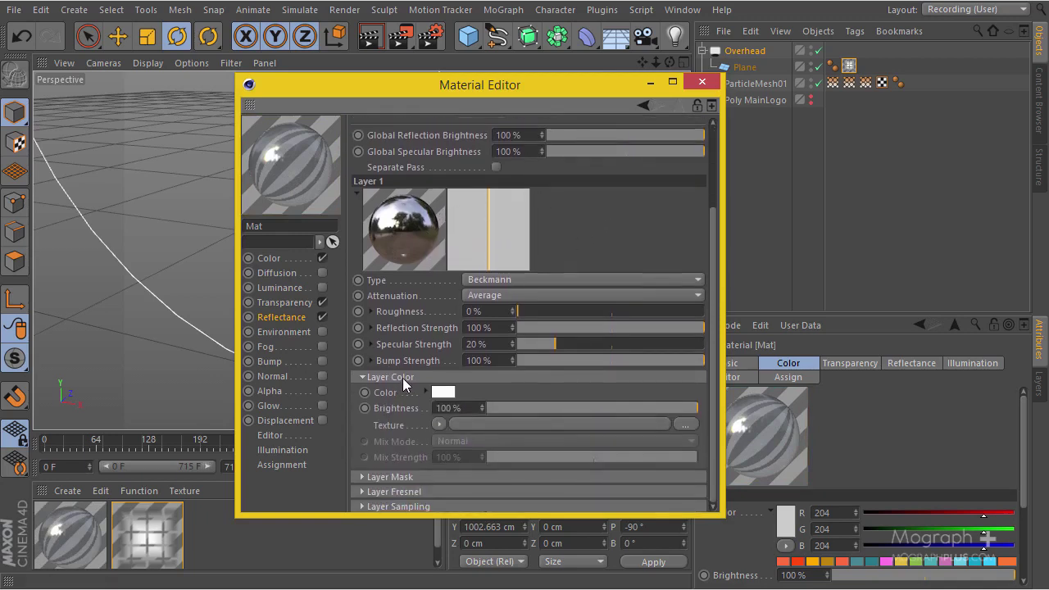
{"action": "left_click", "coordinate": [402, 377]}
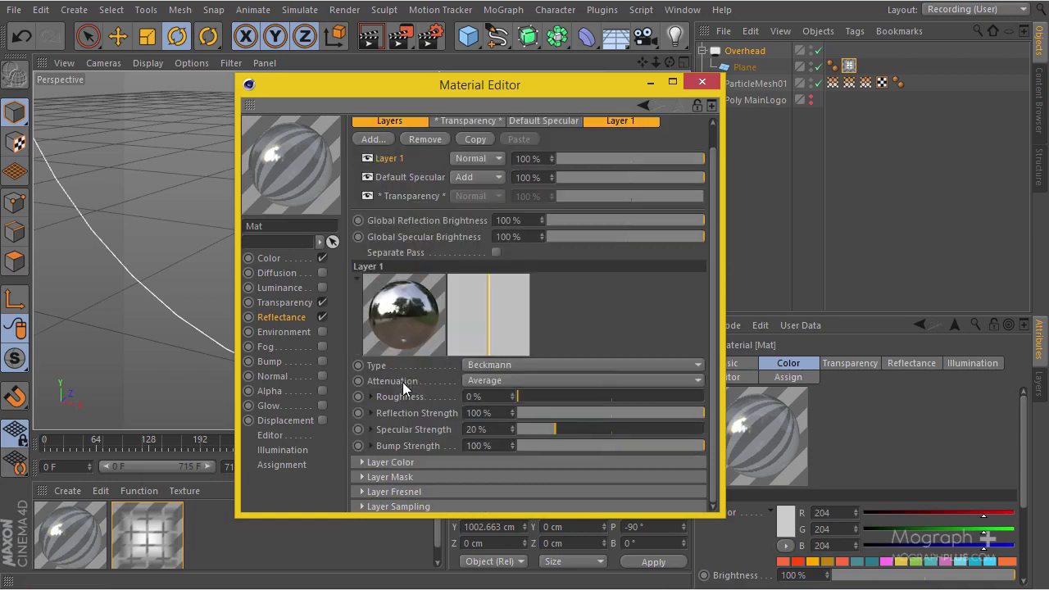
{"action": "left_click", "coordinate": [402, 496]}
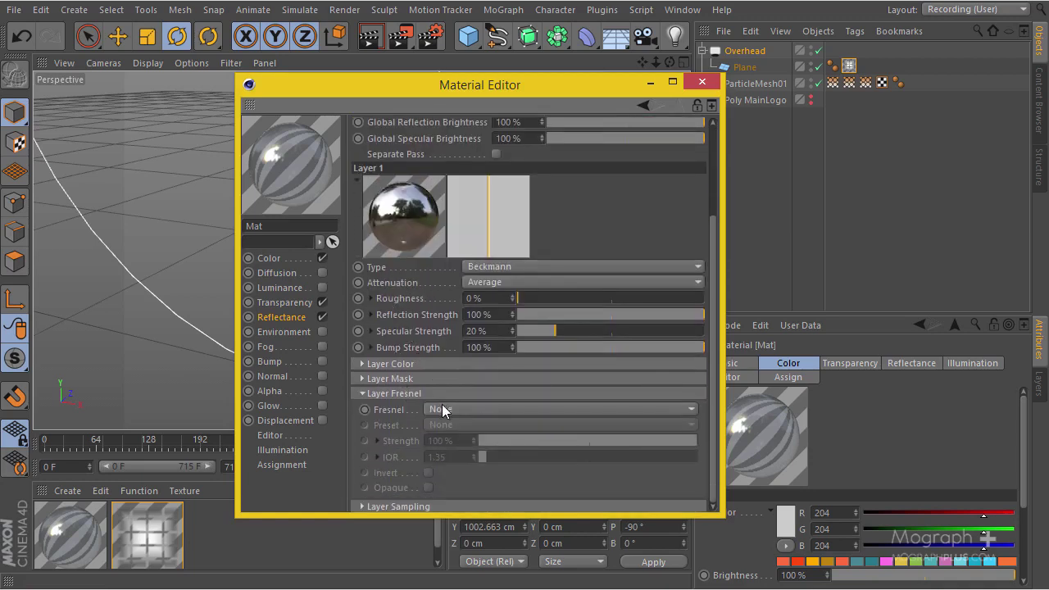
{"action": "left_click", "coordinate": [442, 408]}
{"action": "left_click", "coordinate": [512, 441]}
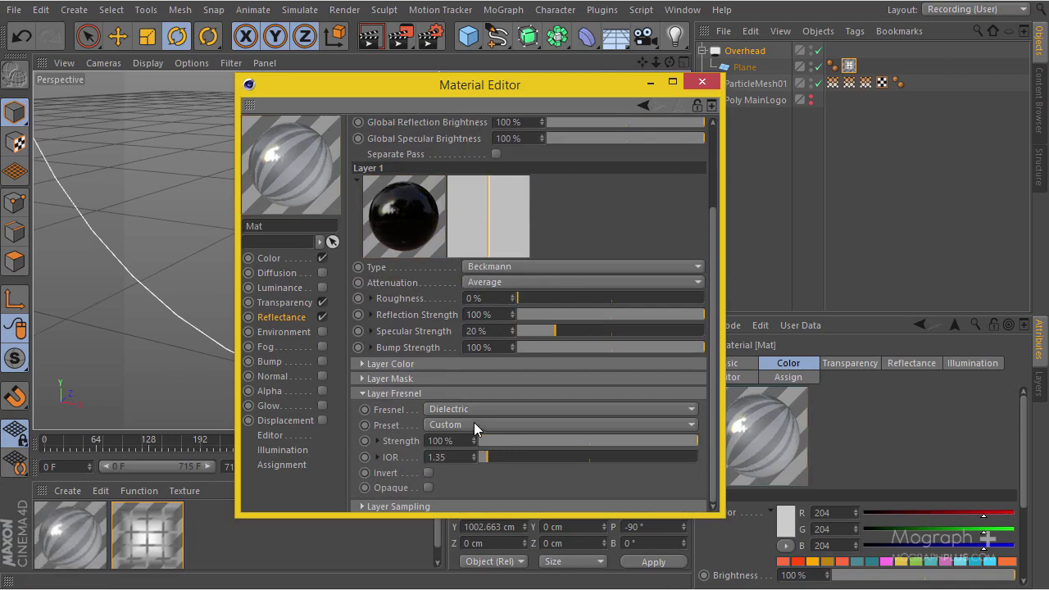
{"action": "left_click", "coordinate": [474, 424]}
{"action": "left_click", "coordinate": [495, 377]}
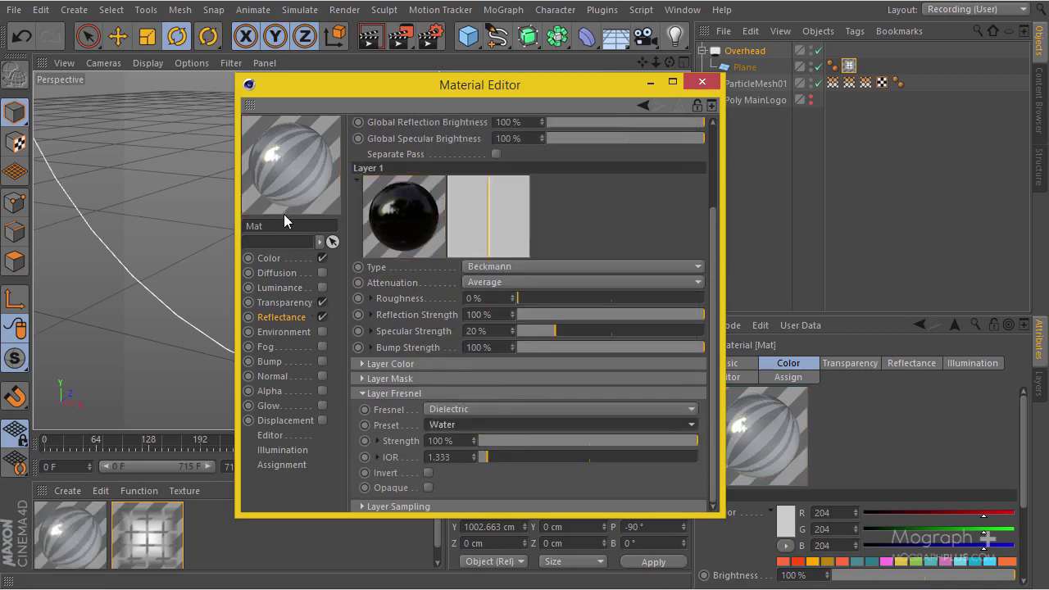
{"action": "scroll", "coordinate": [534, 252], "scroll_direction": "up", "scroll_amount": 3}
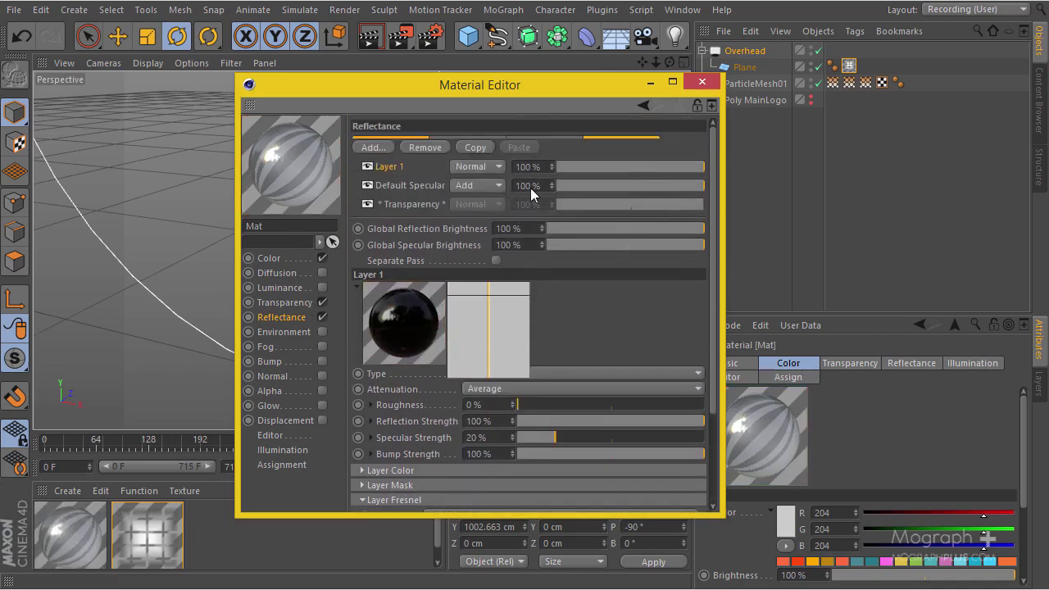
Step: Set the Default Specular width to 15% and specular strength to 66%
{"action": "scroll", "coordinate": [574, 376], "scroll_direction": "down", "scroll_amount": 1}
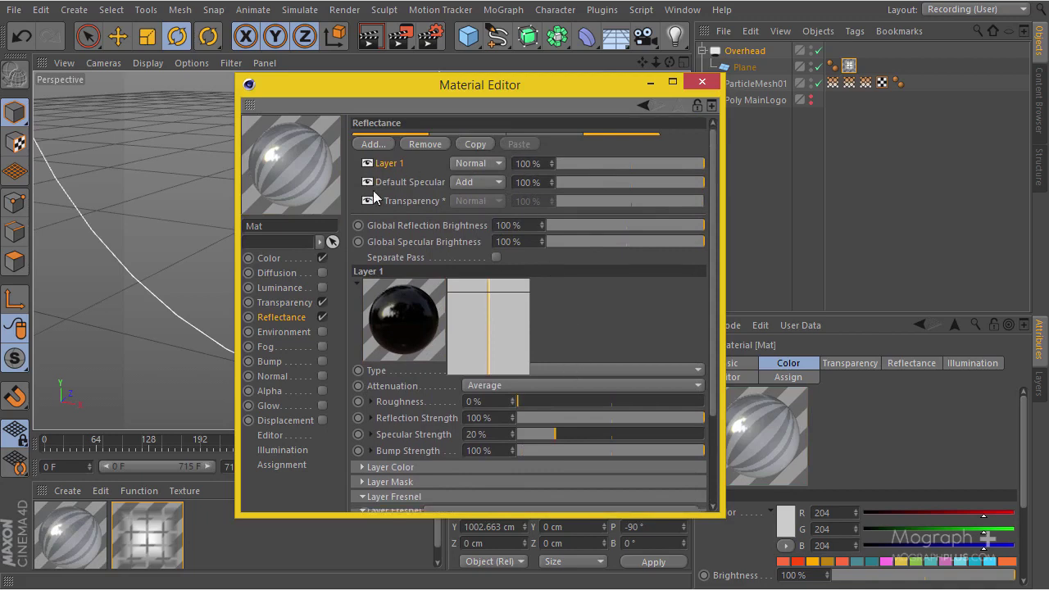
{"action": "scroll", "coordinate": [392, 186], "scroll_direction": "up", "scroll_amount": 1}
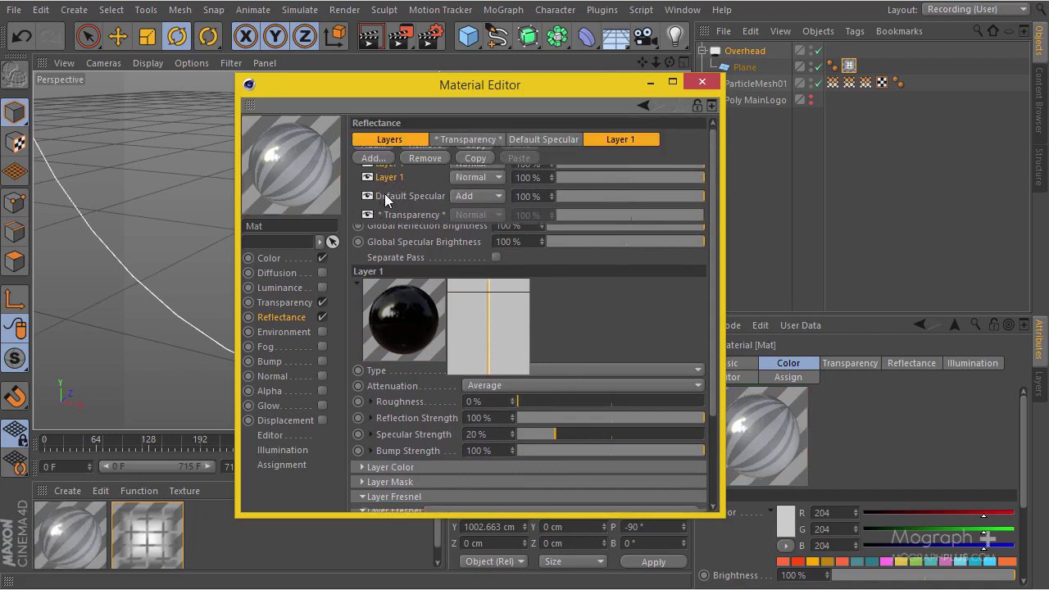
{"action": "left_click", "coordinate": [414, 197]}
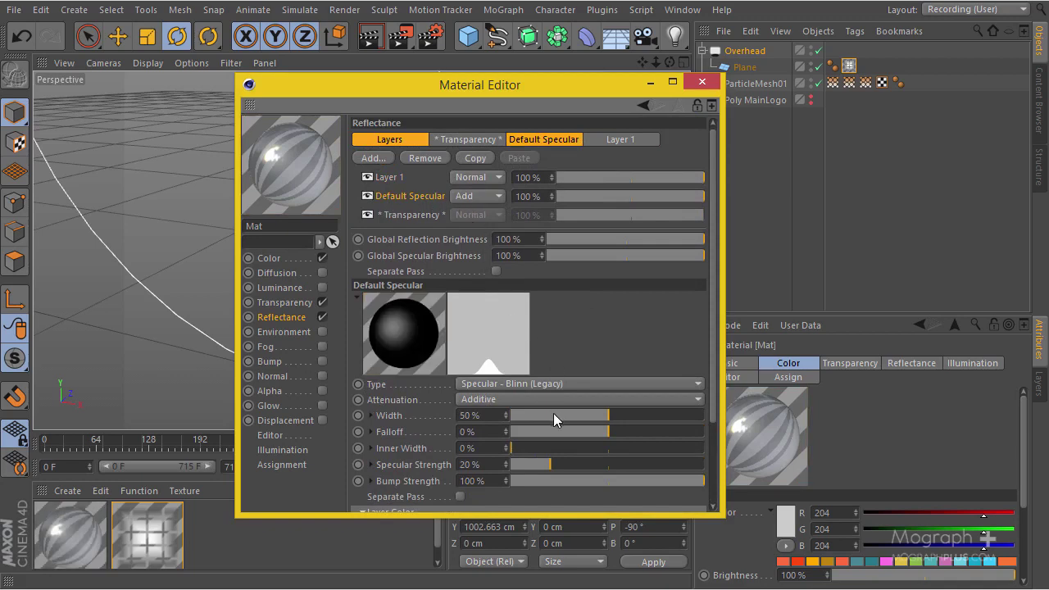
{"action": "left_click_drag", "start_coordinate": [554, 415], "coordinate": [540, 420]}
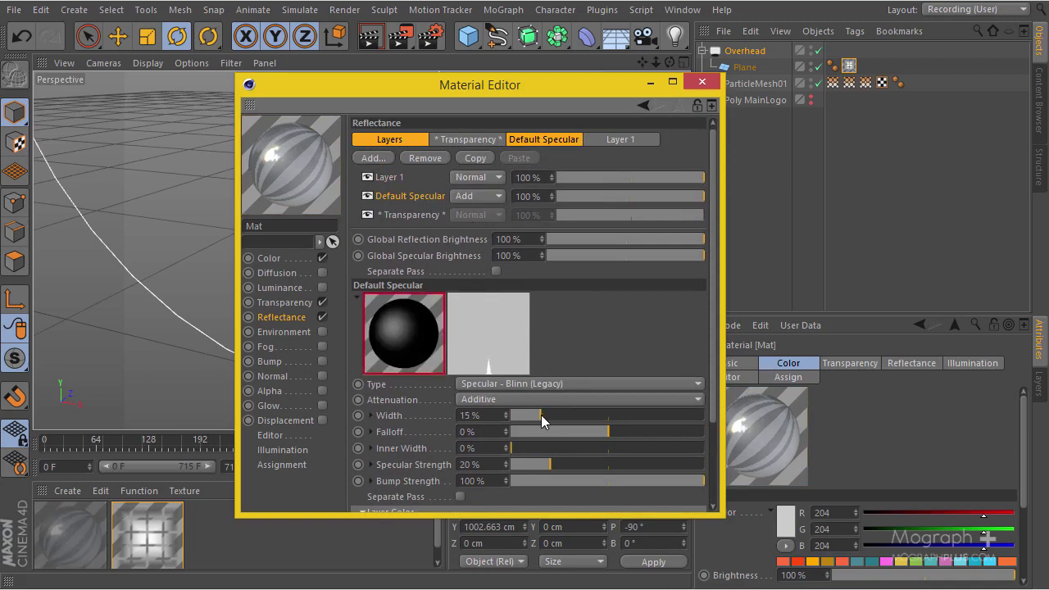
{"action": "left_click_drag", "start_coordinate": [562, 459], "coordinate": [637, 461]}
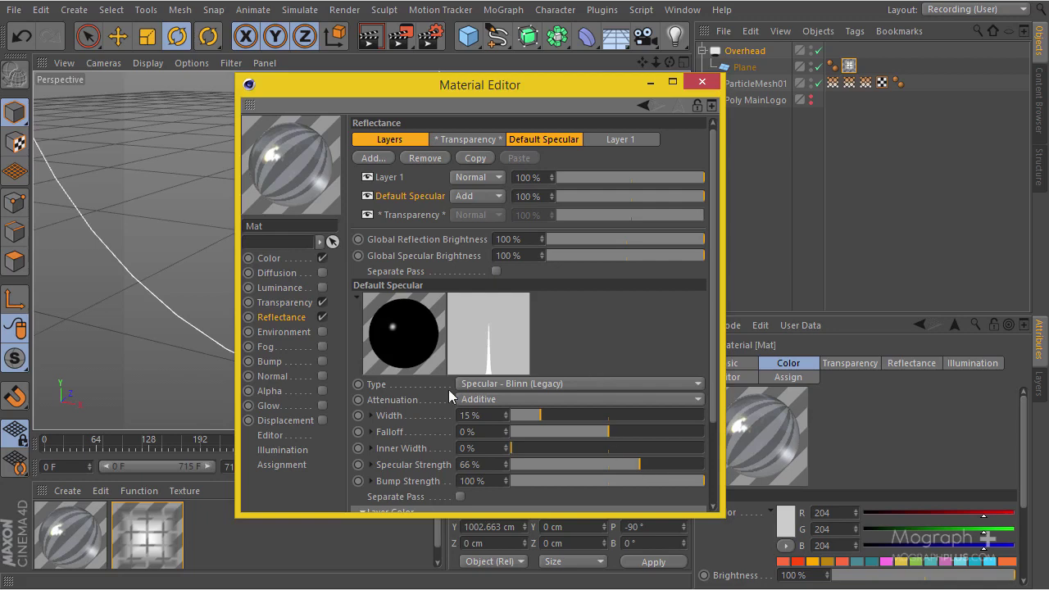
{"action": "left_click", "coordinate": [279, 301]}
{"action": "left_click", "coordinate": [285, 318]}
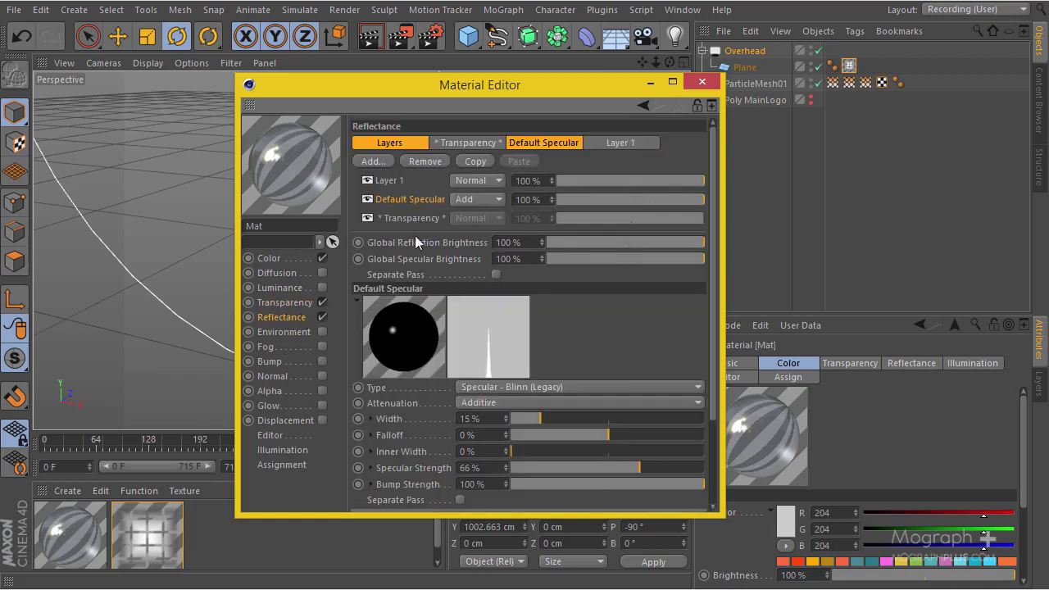
Step: Rename Layer 1 to 'Main reflection' and close the material editor
{"action": "left_click", "coordinate": [624, 141]}
{"action": "left_click", "coordinate": [389, 143]}
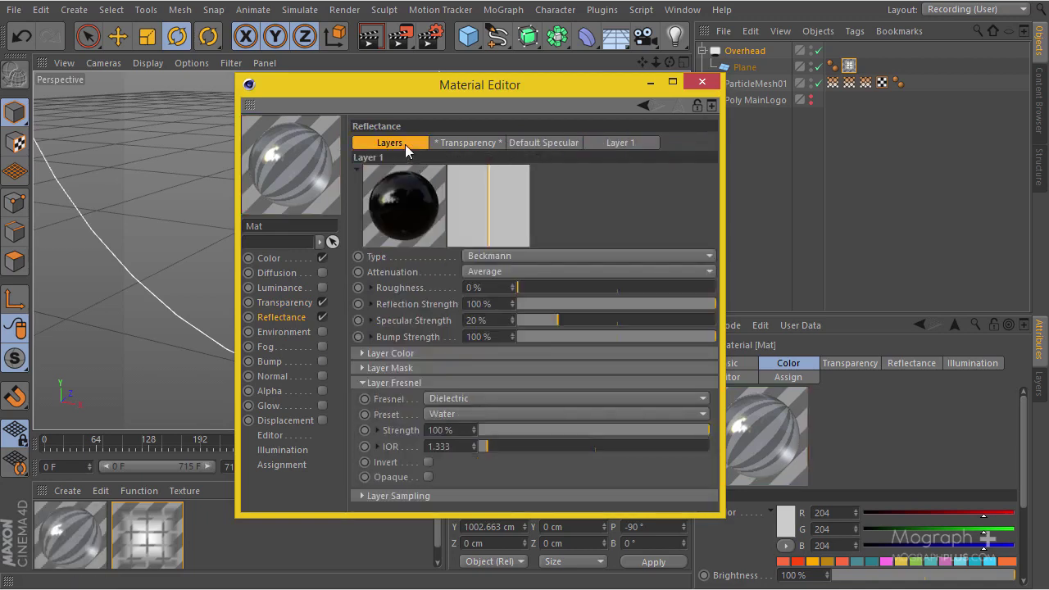
{"action": "double_click", "coordinate": [391, 181]}
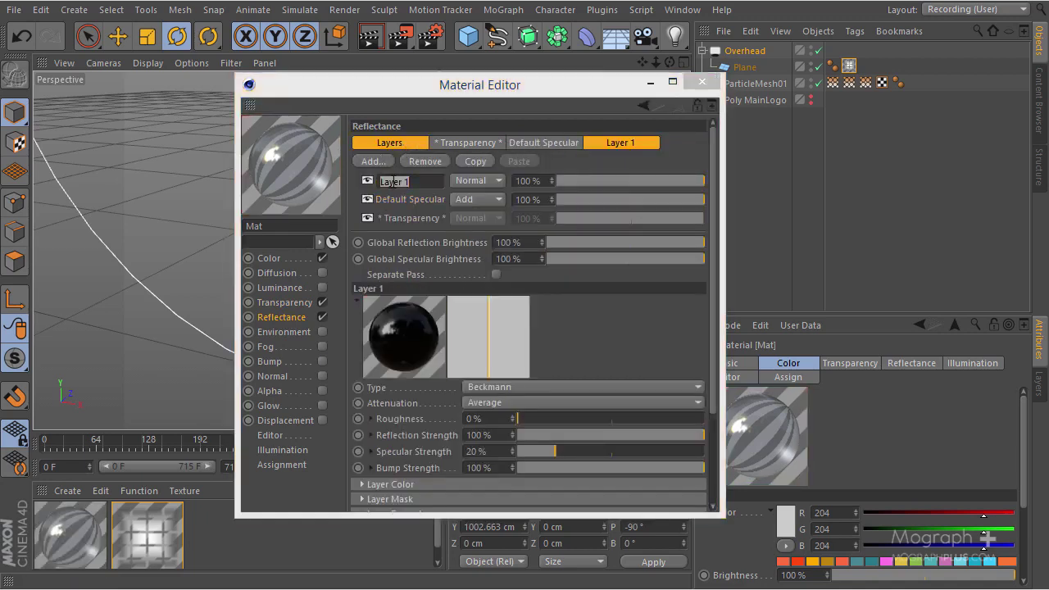
{"action": "type", "text": "Main reflection"}
{"action": "key", "text": "Return"}
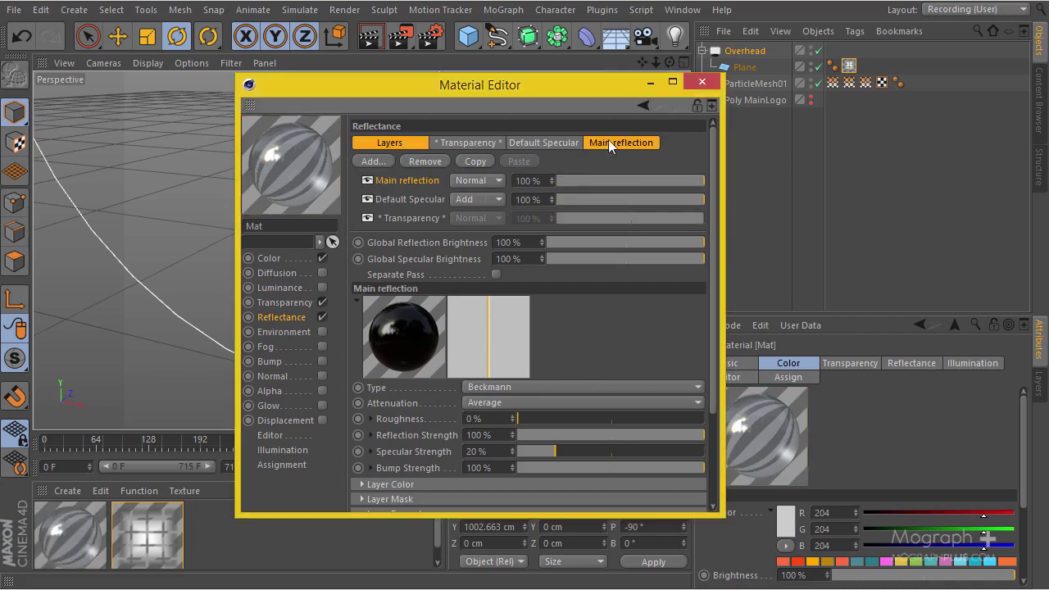
{"action": "left_click", "coordinate": [467, 143]}
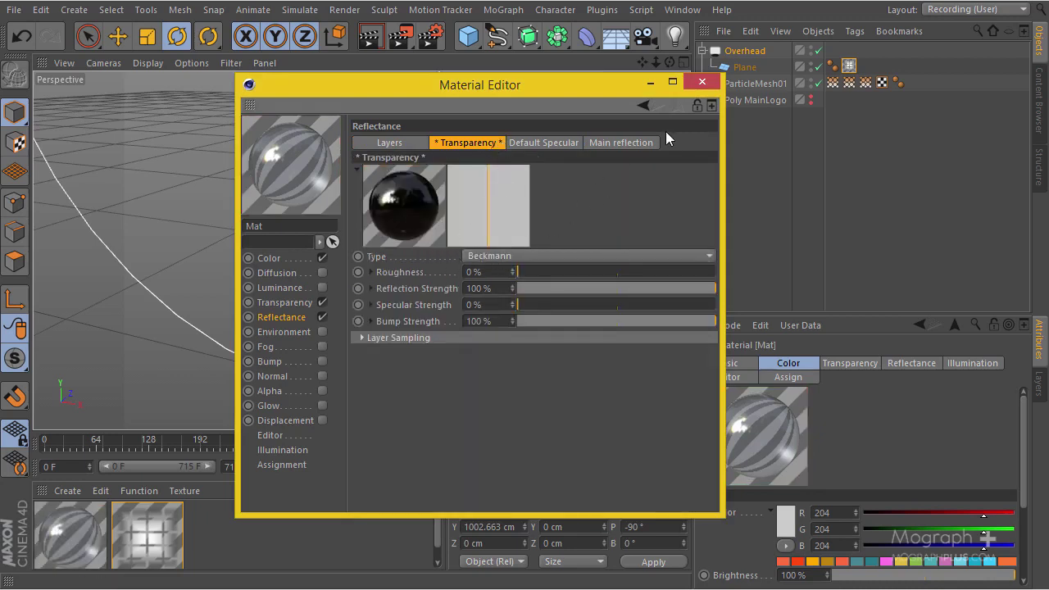
{"action": "left_click", "coordinate": [460, 337]}
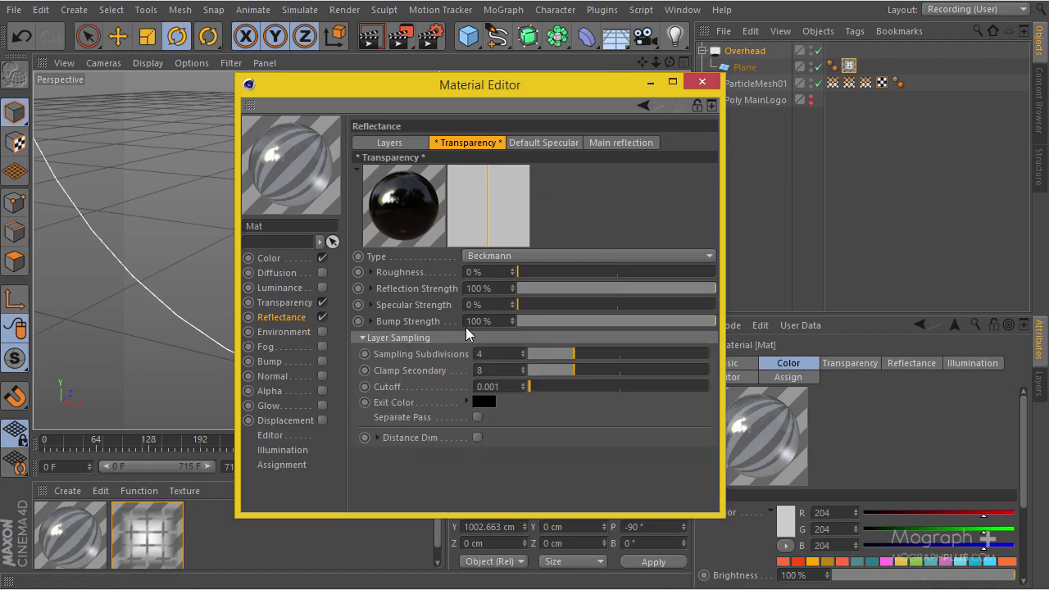
{"action": "left_click", "coordinate": [700, 83]}
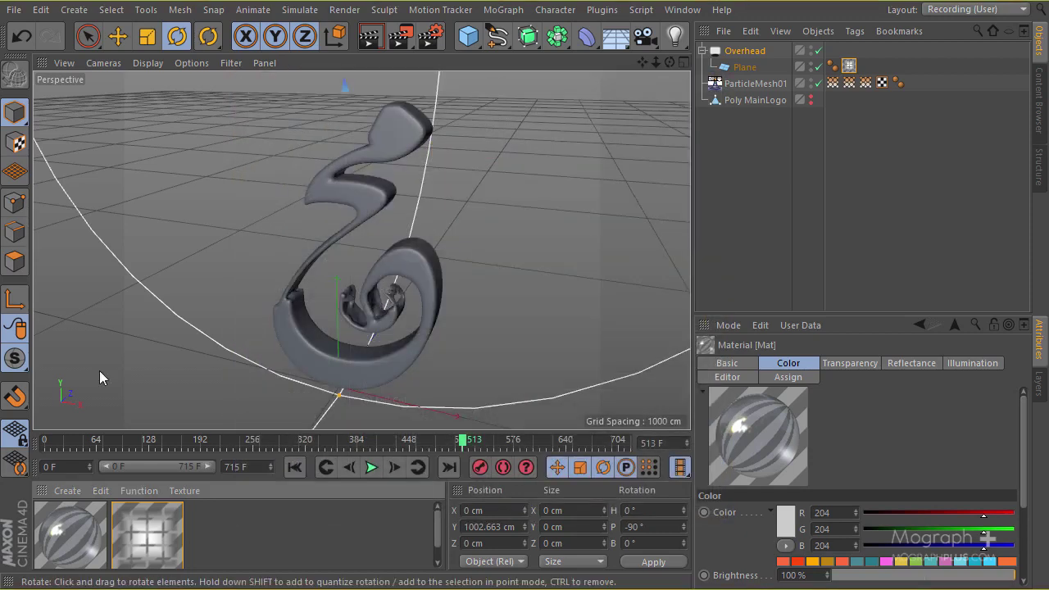
Step: Apply the Mat material to ParticleMesh01 and save the project
{"action": "left_click_drag", "start_coordinate": [76, 529], "coordinate": [746, 86]}
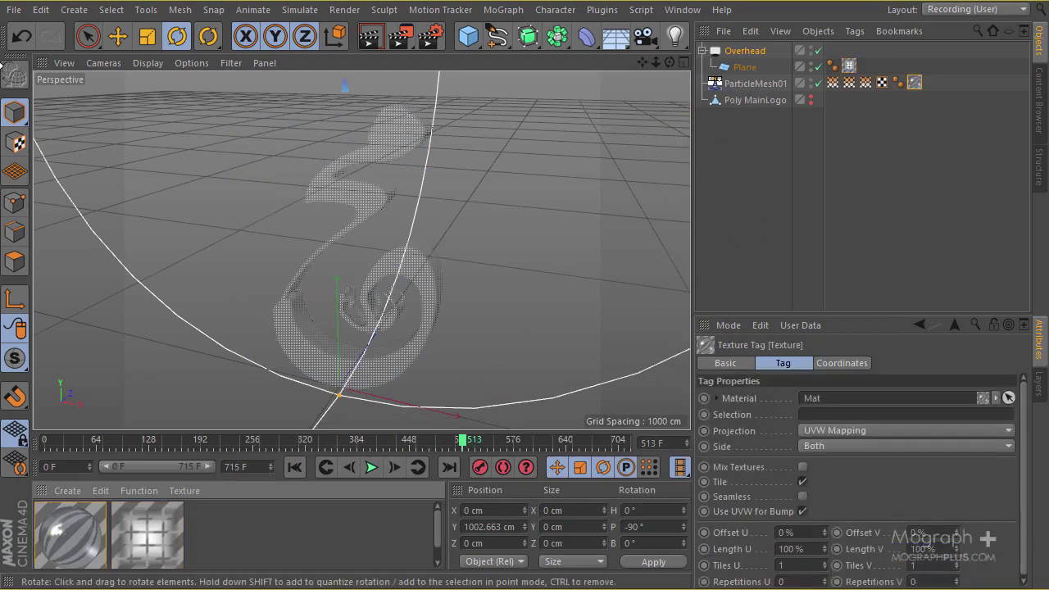
{"action": "left_click", "coordinate": [19, 10]}
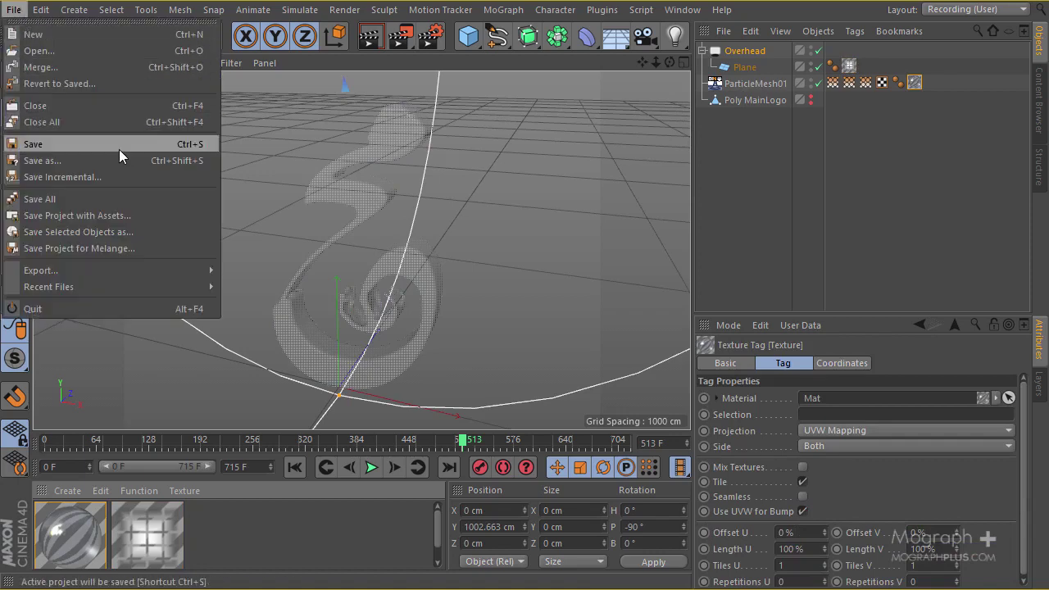
{"action": "left_click", "coordinate": [119, 147]}
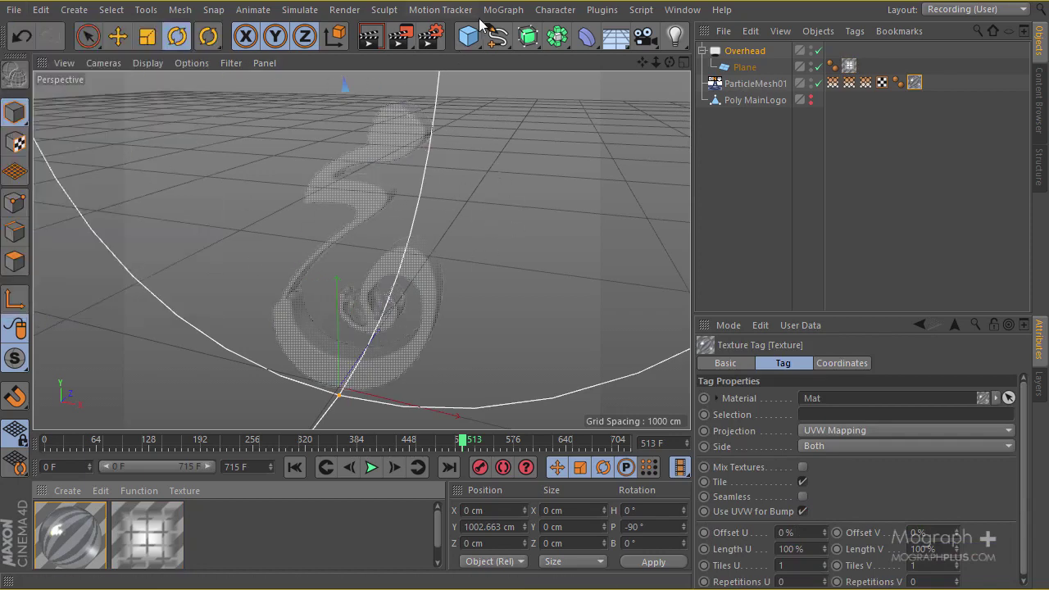
Step: Add a Sky object and create a new material named 'Sky'
{"action": "left_click", "coordinate": [616, 36]}
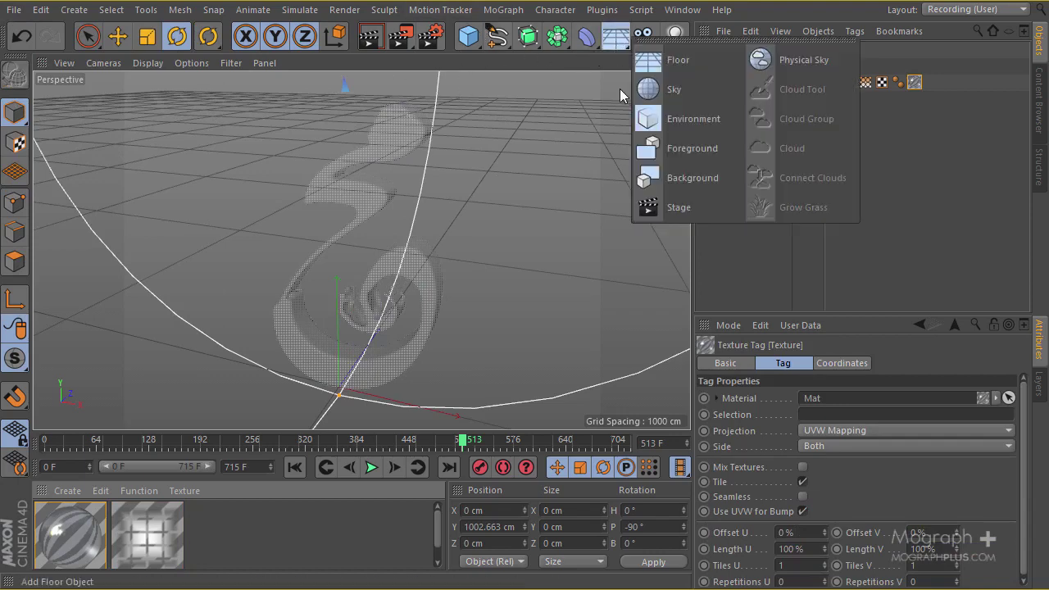
{"action": "left_click", "coordinate": [653, 90]}
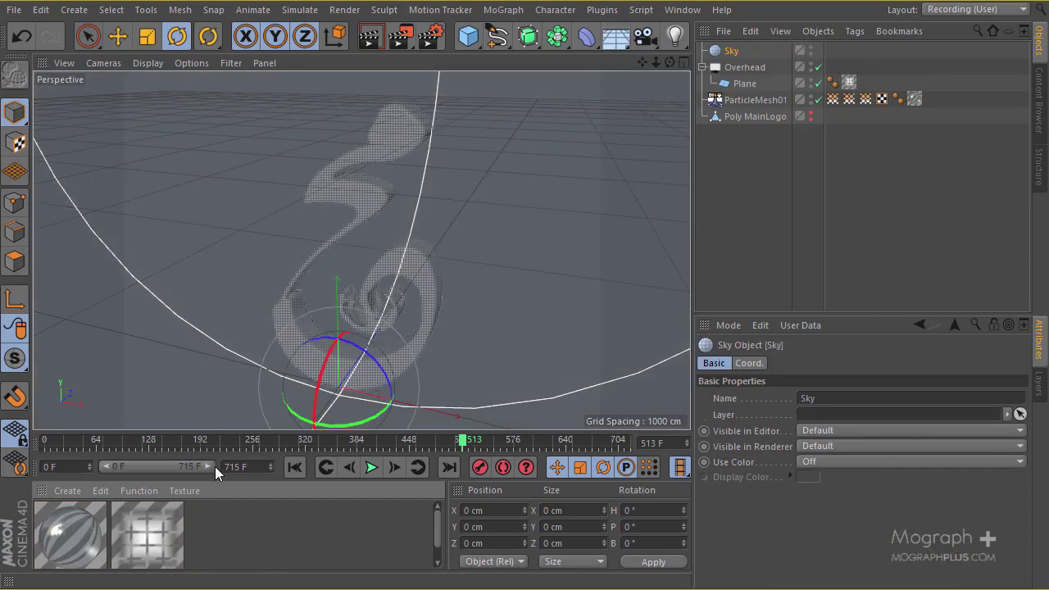
{"action": "double_click", "coordinate": [218, 525]}
{"action": "double_click", "coordinate": [62, 528]}
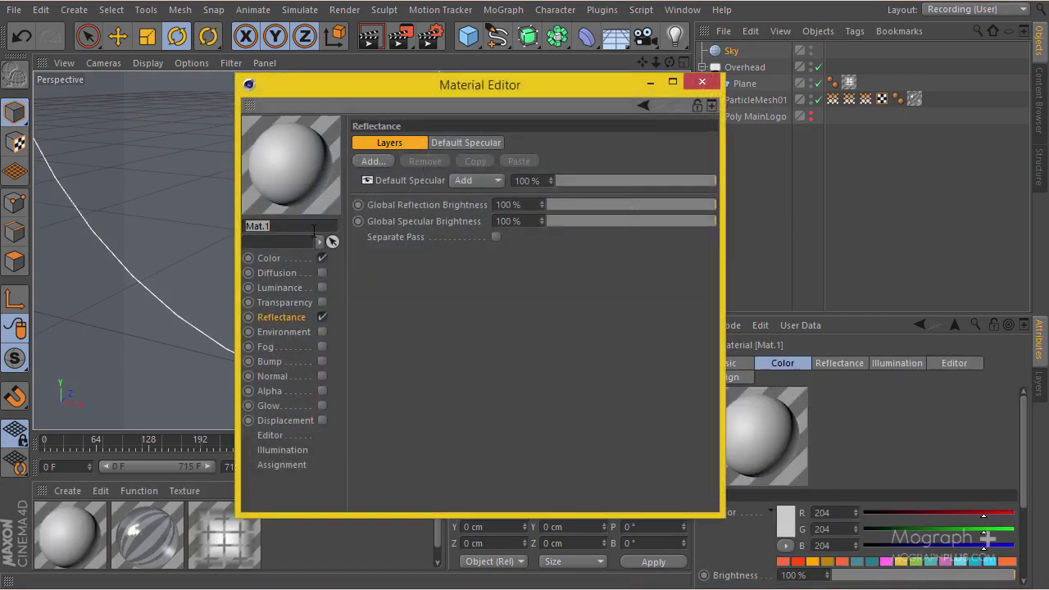
{"action": "left_click", "coordinate": [315, 230]}
{"action": "double_click", "coordinate": [315, 230]}
{"action": "type", "text": "Sky"}
{"action": "key", "text": "Return"}
Step: Turn off Color and Reflectance, enable Luminance, and browse for a luminance image
{"action": "left_click", "coordinate": [323, 257]}
{"action": "left_click", "coordinate": [322, 316]}
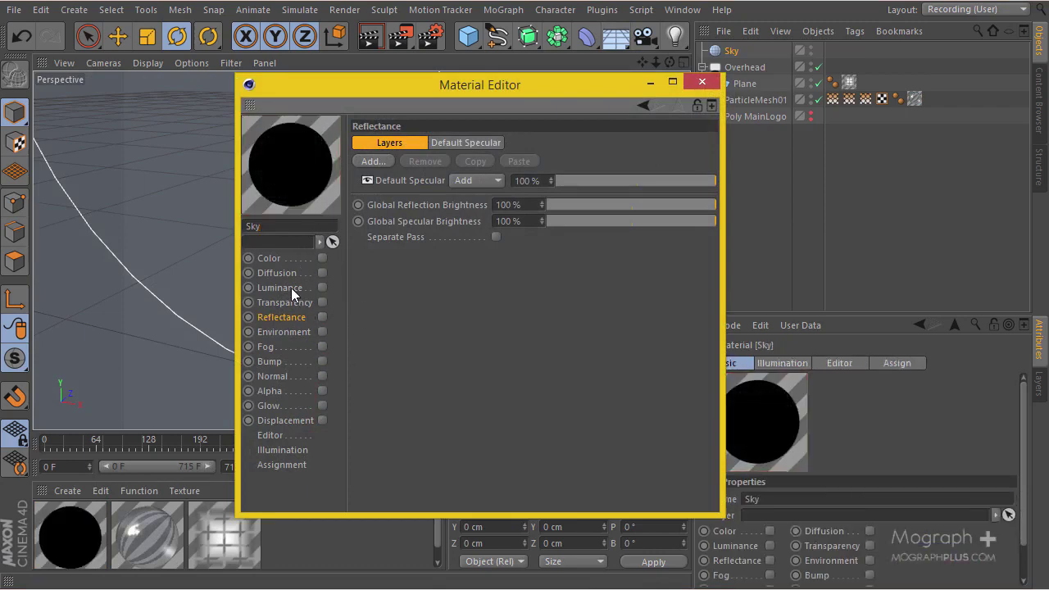
{"action": "left_click", "coordinate": [291, 288]}
{"action": "left_click", "coordinate": [322, 288]}
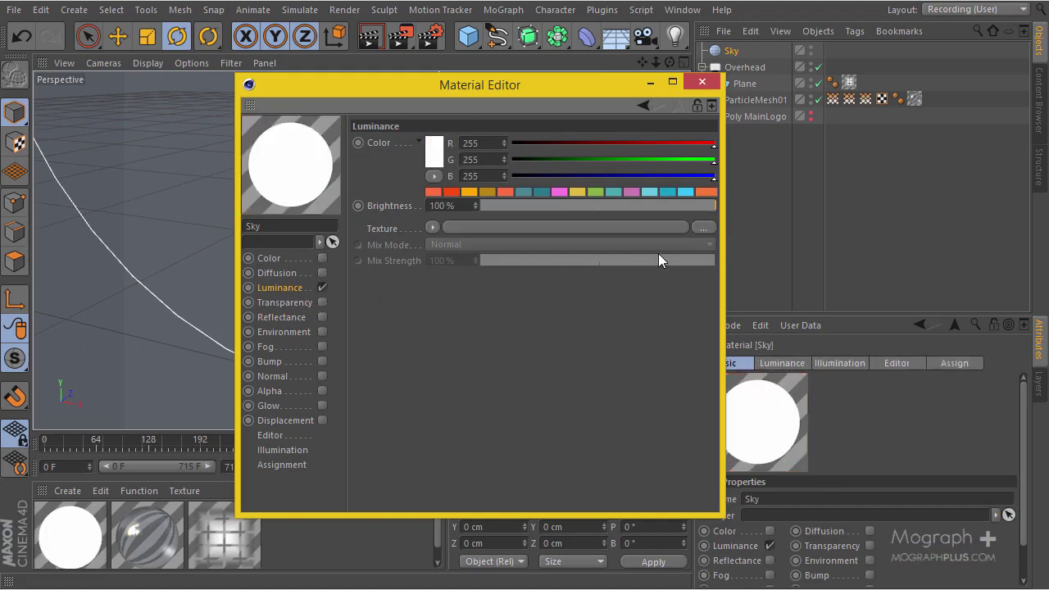
{"action": "left_click", "coordinate": [705, 229]}
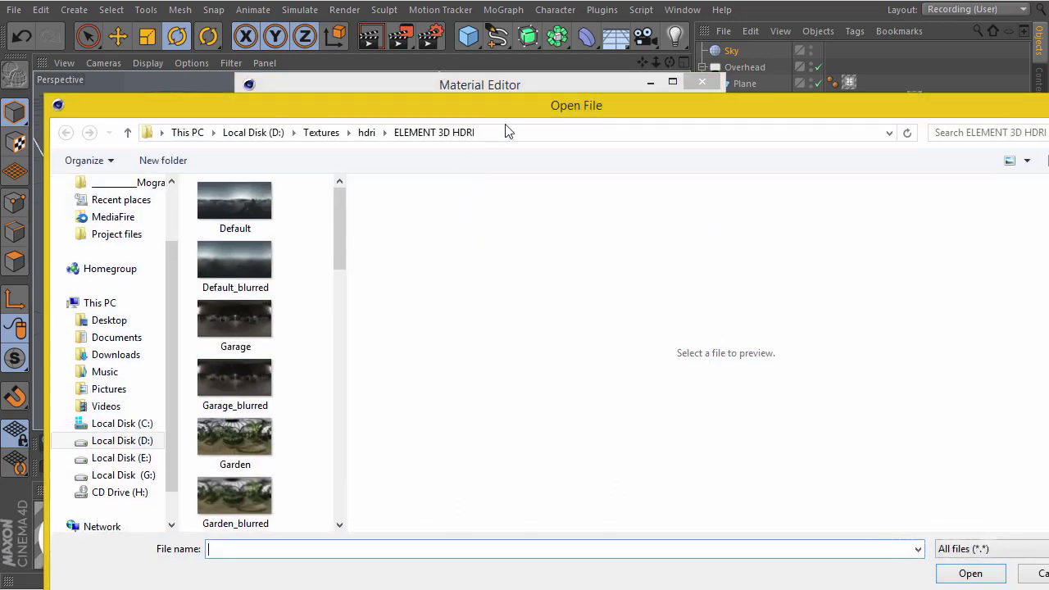
Step: Compare the Studio HDRIs in ELEMENT 3D HDRI and load Studio_blurred.png as luminance texture, declining the copy prompt
{"action": "left_click_drag", "start_coordinate": [460, 95], "coordinate": [455, 36]}
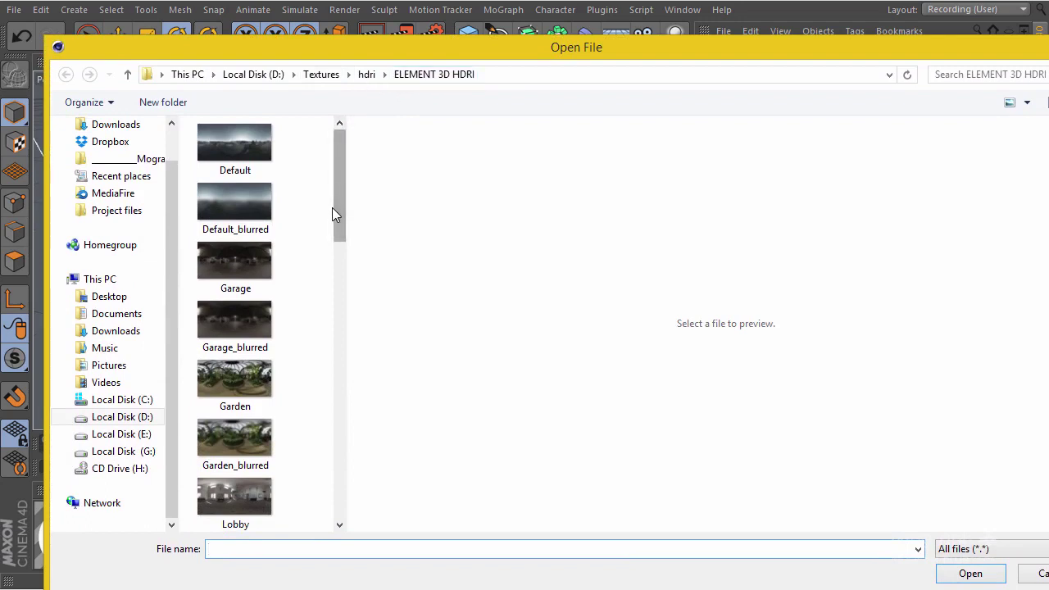
{"action": "left_click_drag", "start_coordinate": [332, 208], "coordinate": [344, 384]}
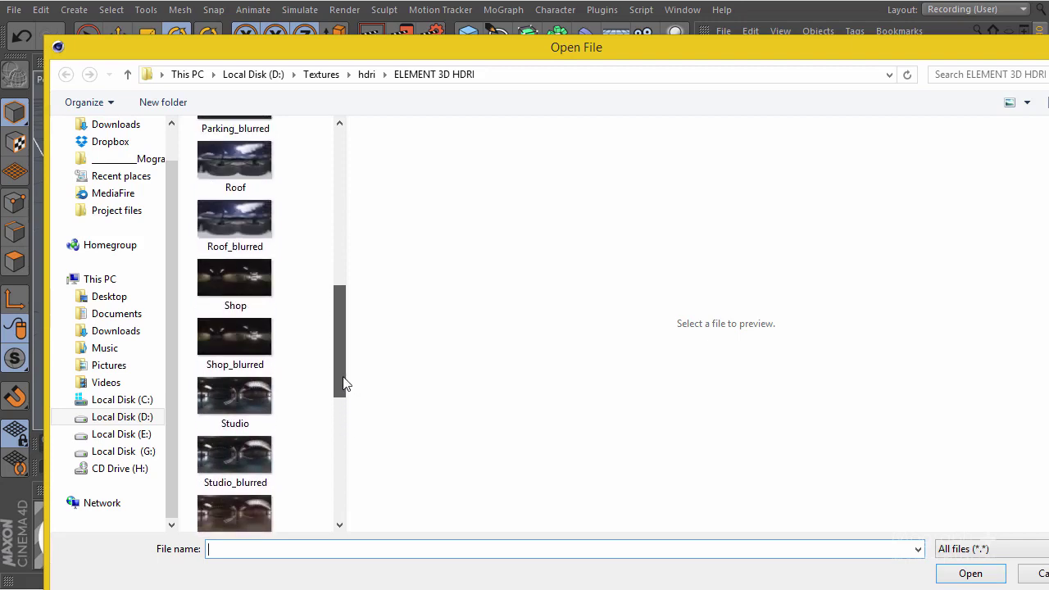
{"action": "left_click", "coordinate": [239, 444]}
{"action": "left_click", "coordinate": [256, 411]}
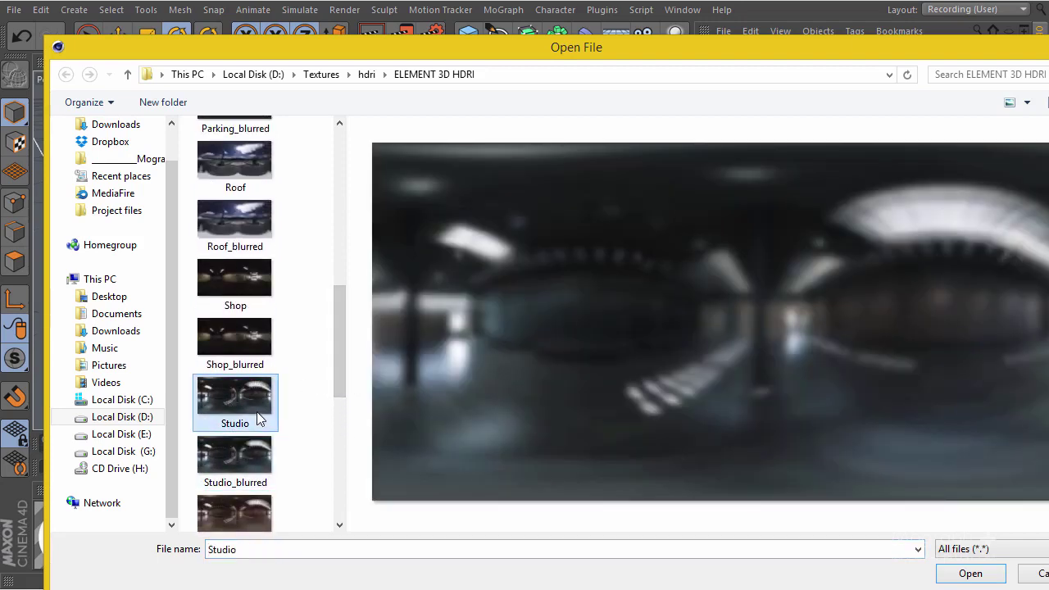
{"action": "left_click", "coordinate": [261, 452]}
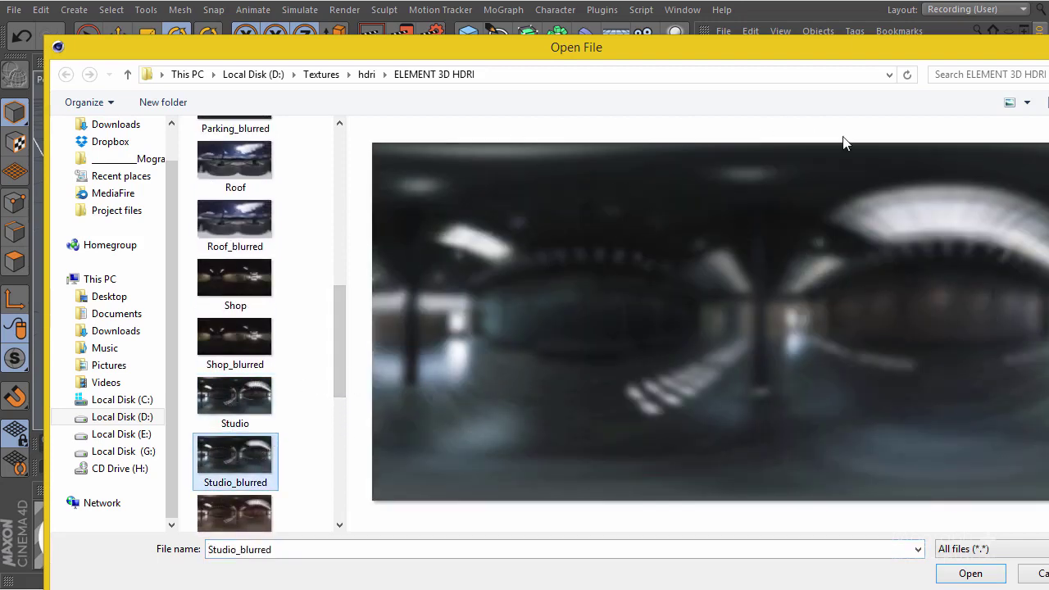
{"action": "left_click", "coordinate": [256, 428]}
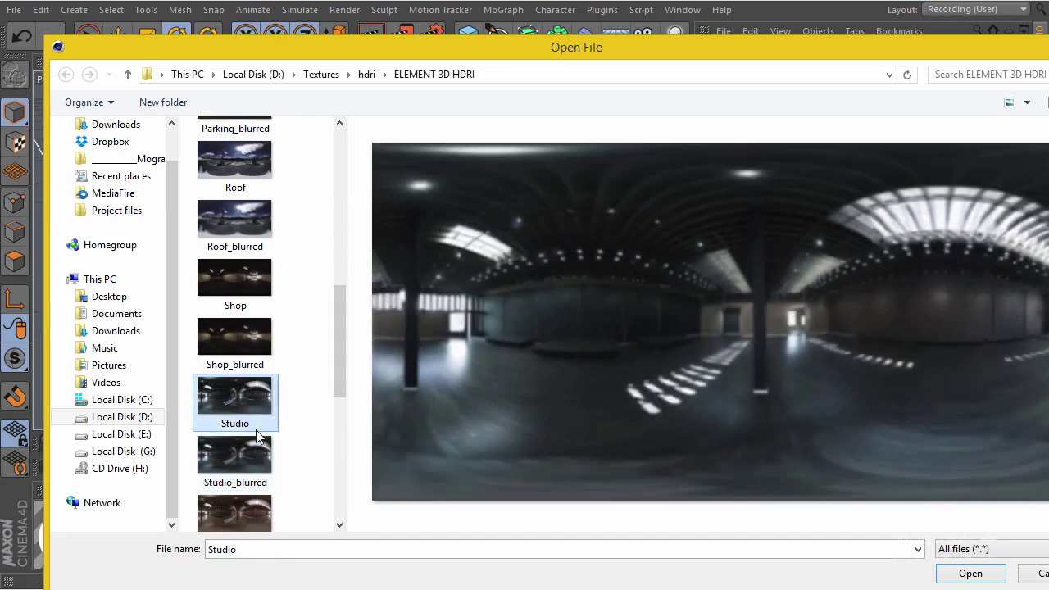
{"action": "left_click", "coordinate": [259, 449]}
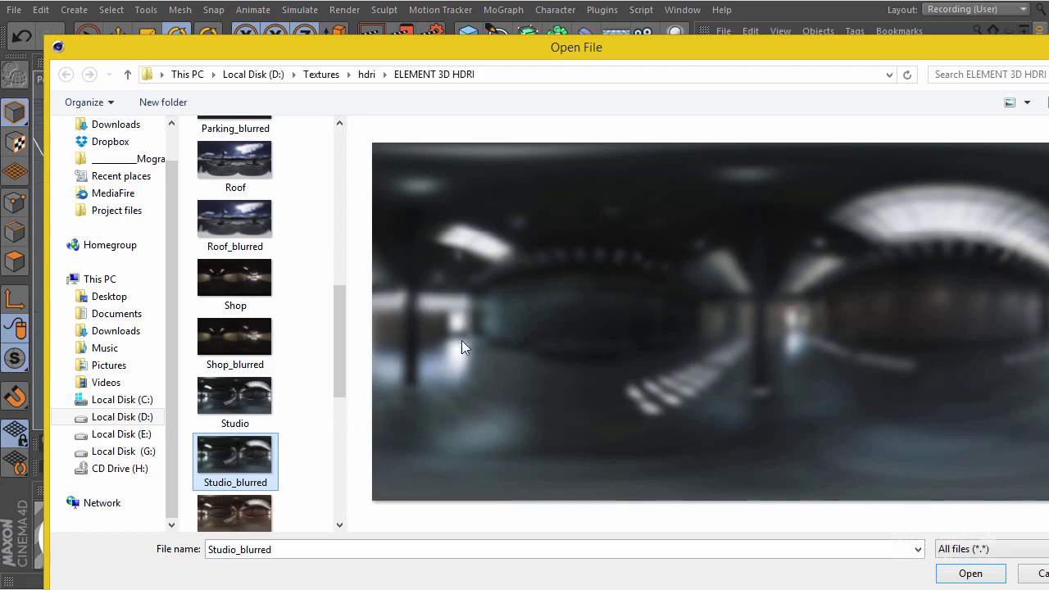
{"action": "left_click", "coordinate": [230, 393]}
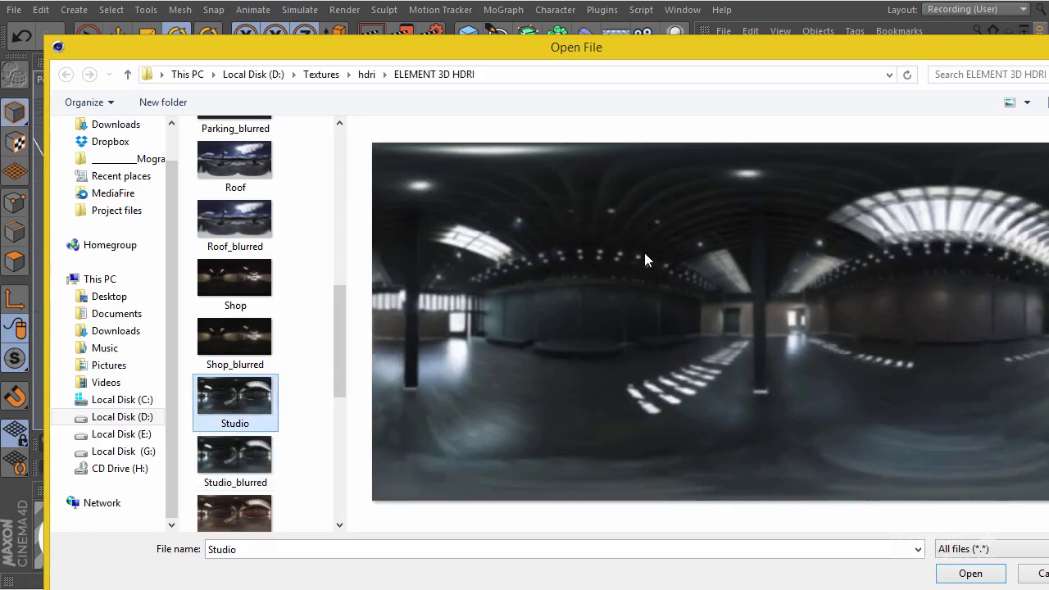
{"action": "left_click", "coordinate": [244, 464]}
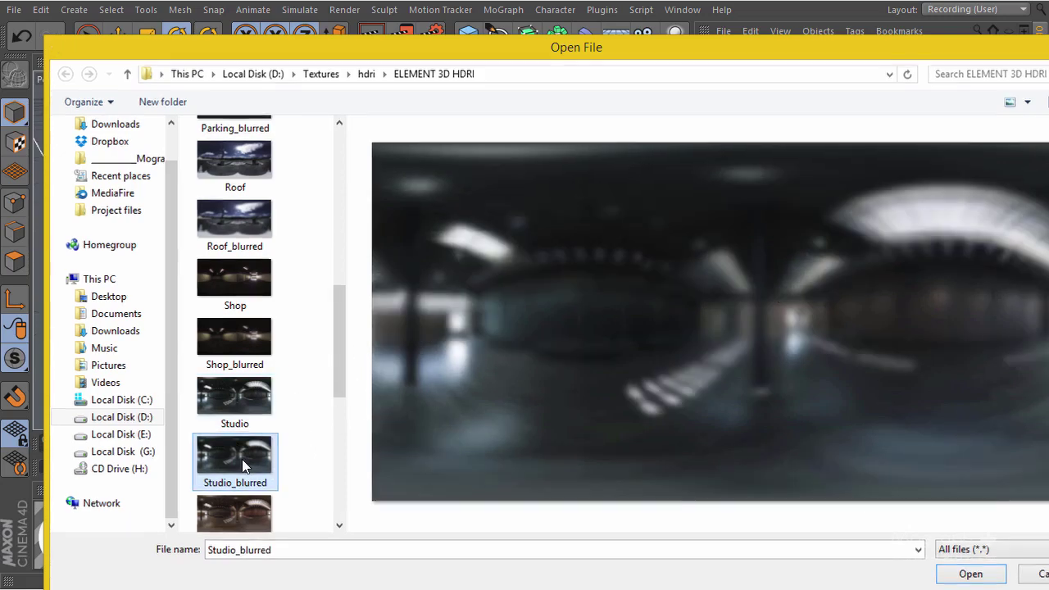
{"action": "double_click", "coordinate": [244, 464]}
{"action": "left_click", "coordinate": [640, 358]}
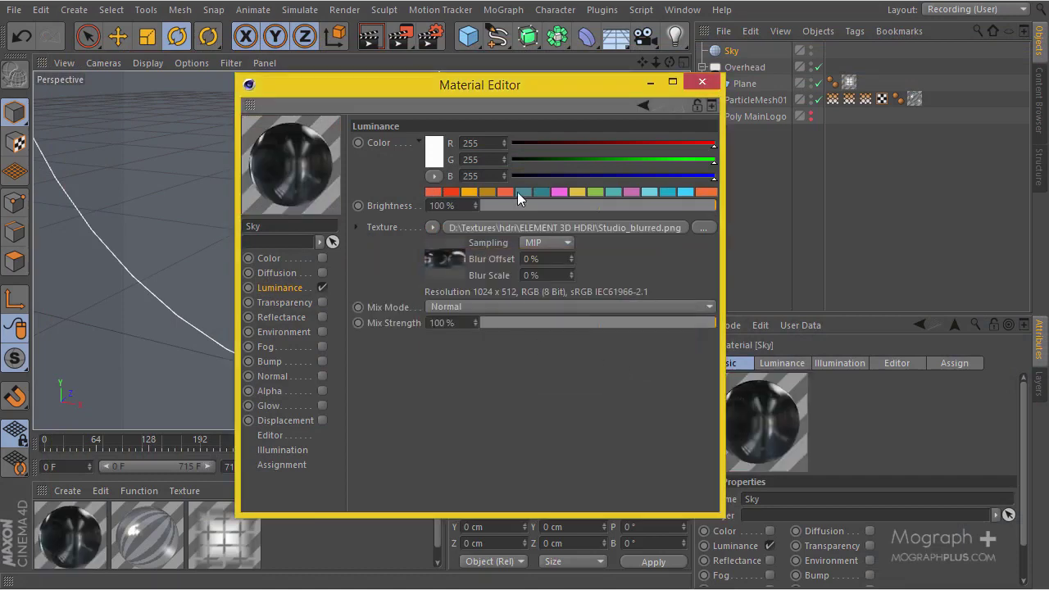
Step: Apply the Sky material to the Sky object and add a Compositing tag to it
{"action": "left_click", "coordinate": [699, 84]}
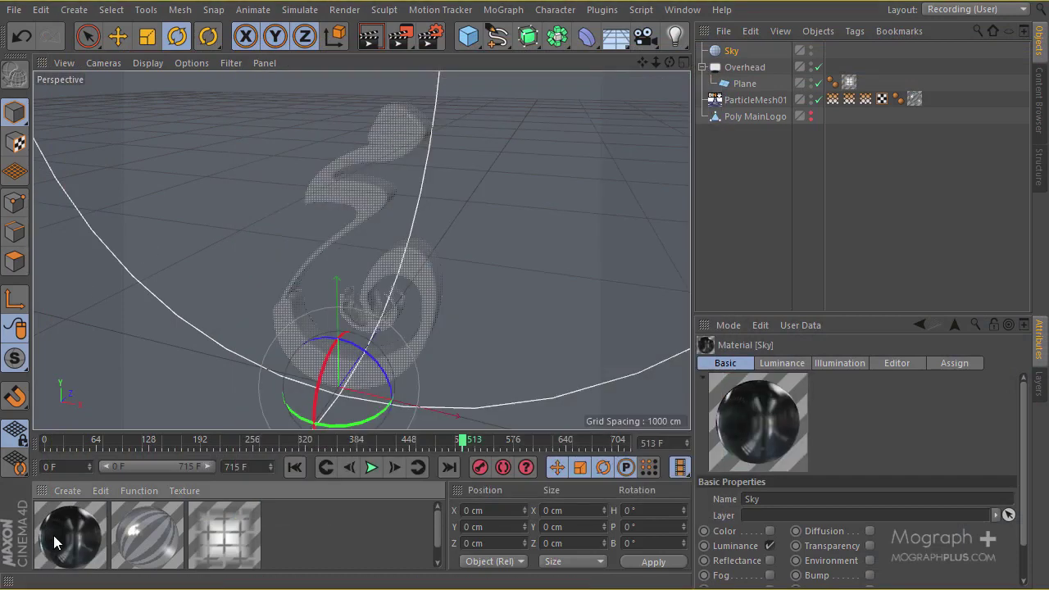
{"action": "left_click_drag", "start_coordinate": [733, 56], "coordinate": [733, 53]}
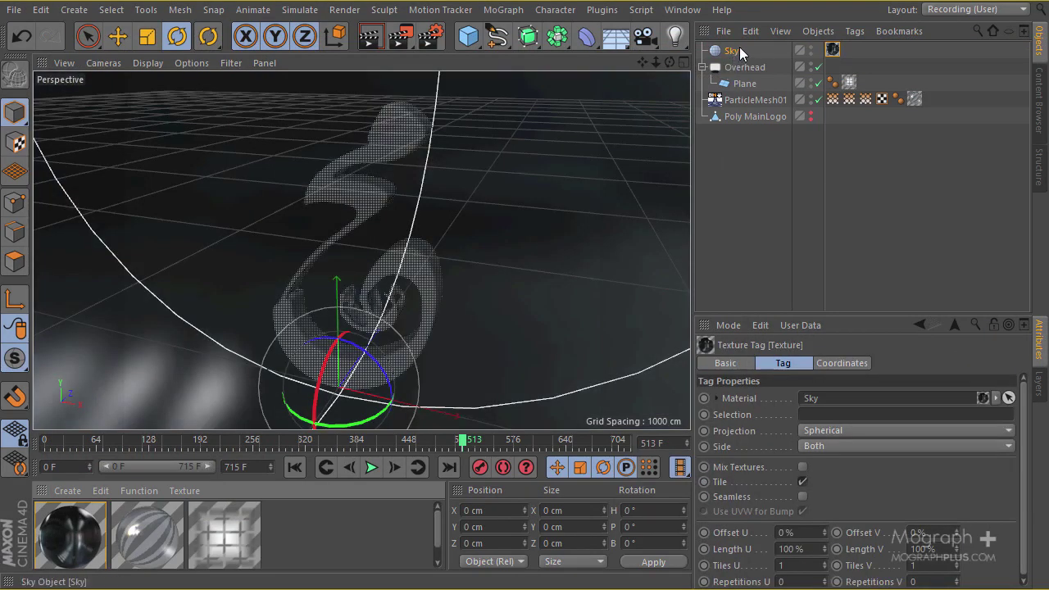
{"action": "right_click", "coordinate": [740, 52]}
{"action": "mouse_move", "coordinate": [785, 2]}
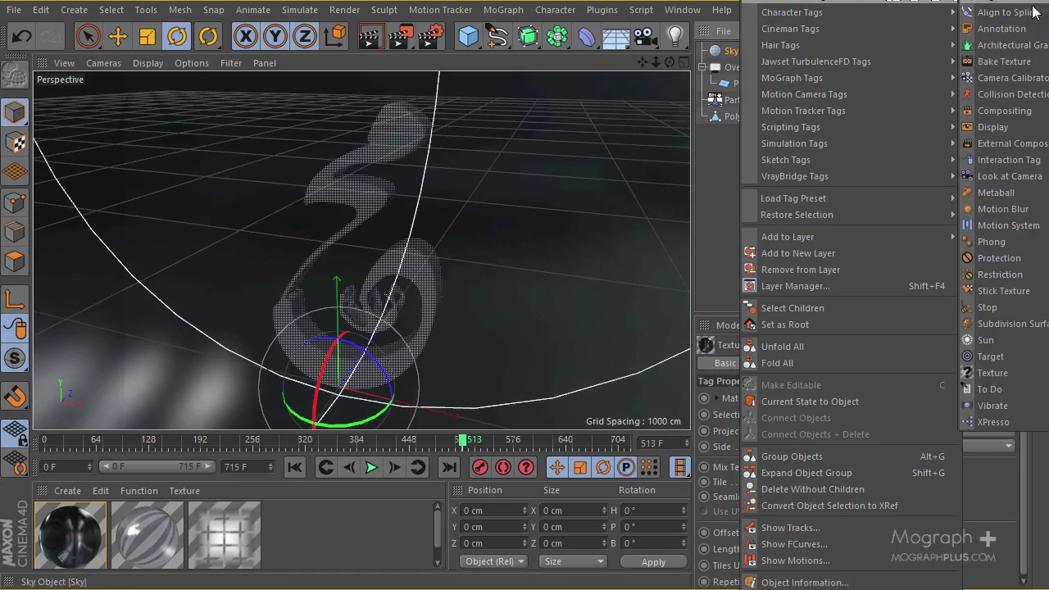
{"action": "left_click", "coordinate": [1004, 111]}
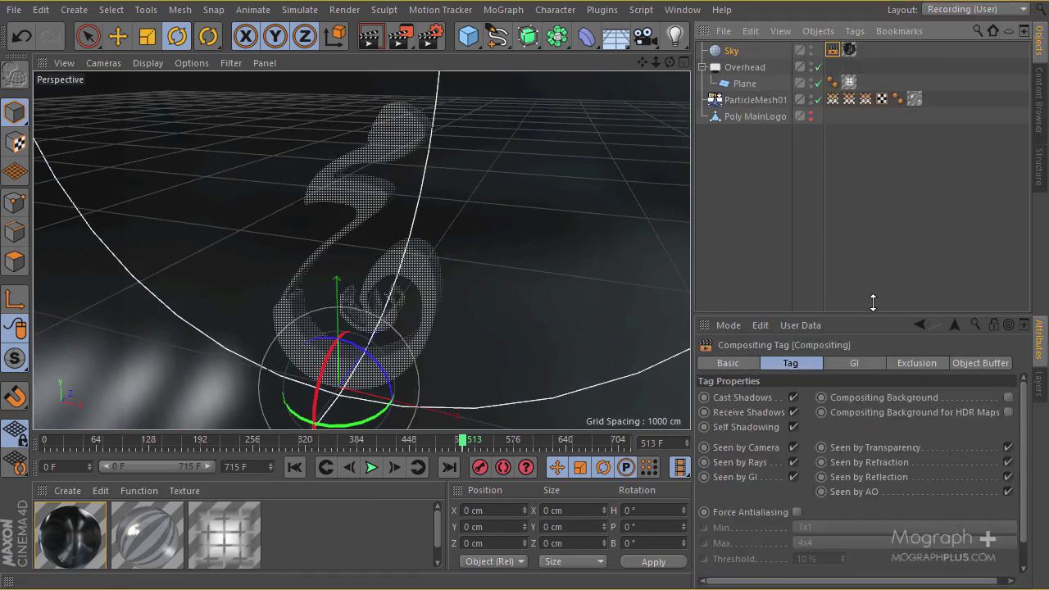
Step: Uncheck Seen by Camera, Seen by Transparency and Seen by Refraction on the Sky's Compositing tag
{"action": "left_click_drag", "start_coordinate": [871, 318], "coordinate": [863, 197]}
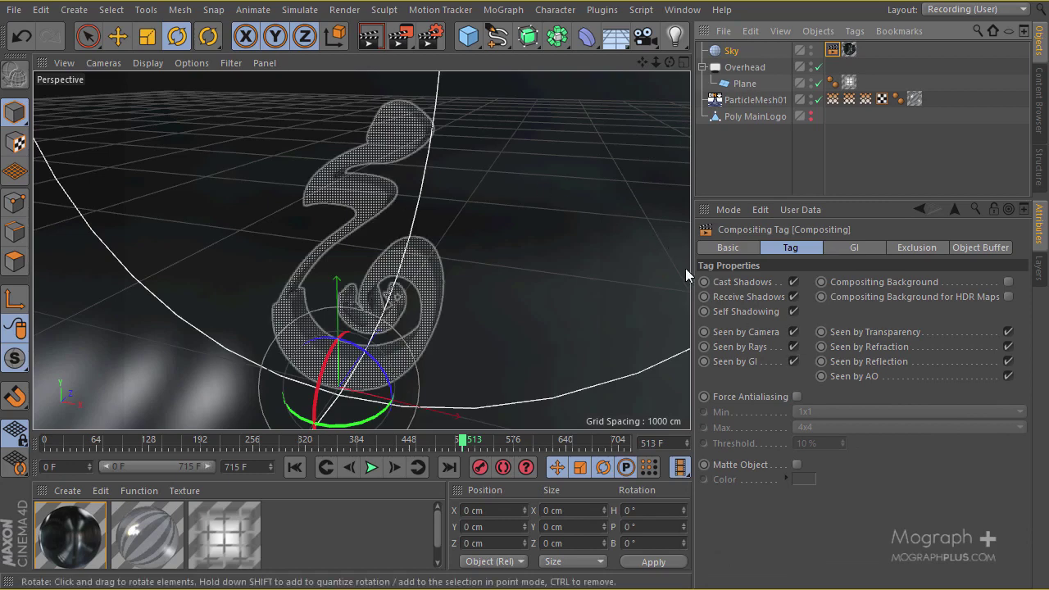
{"action": "left_click", "coordinate": [793, 332]}
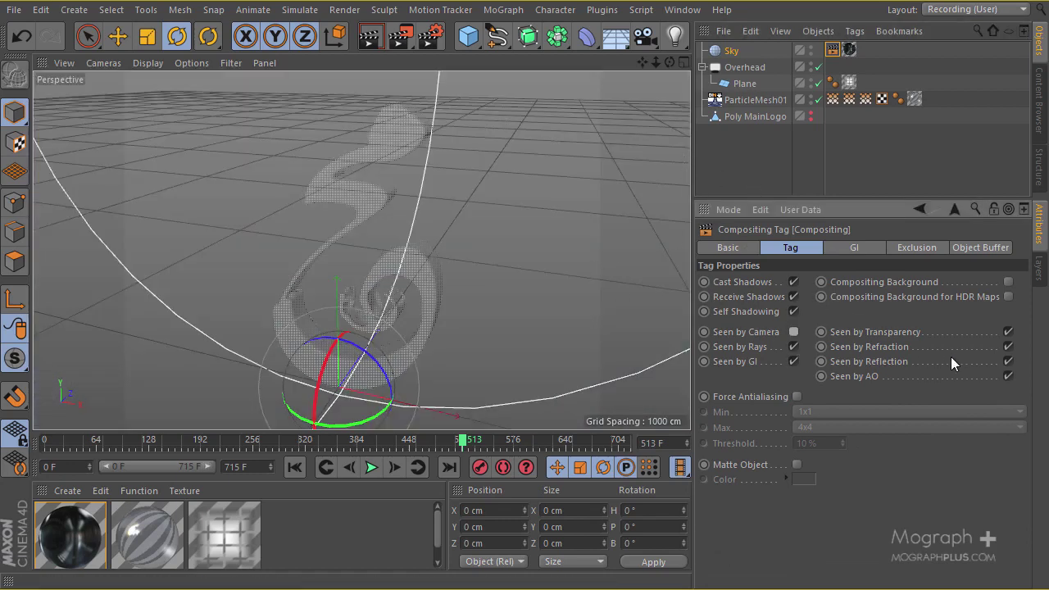
{"action": "left_click", "coordinate": [1008, 332]}
{"action": "left_click", "coordinate": [1008, 347]}
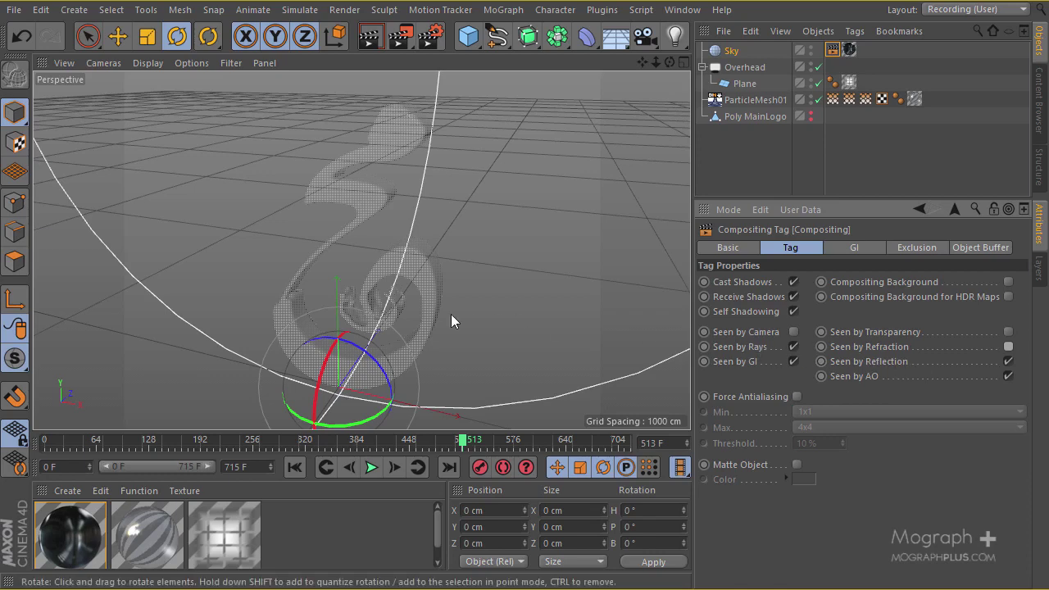
{"action": "left_click", "coordinate": [428, 38]}
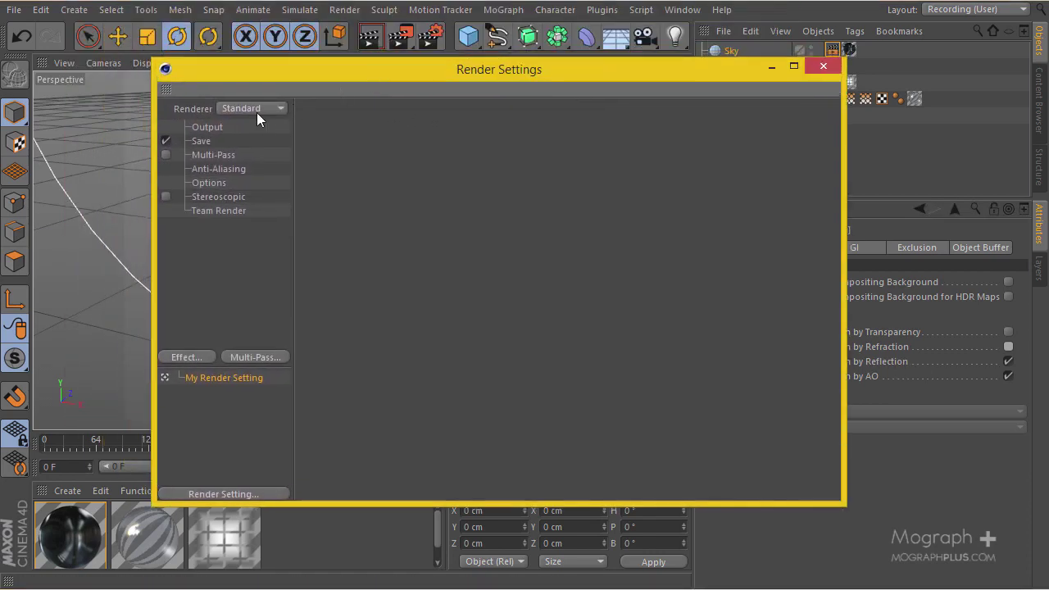
Step: Switch the renderer to Physical and show its settings page
{"action": "left_click", "coordinate": [259, 108]}
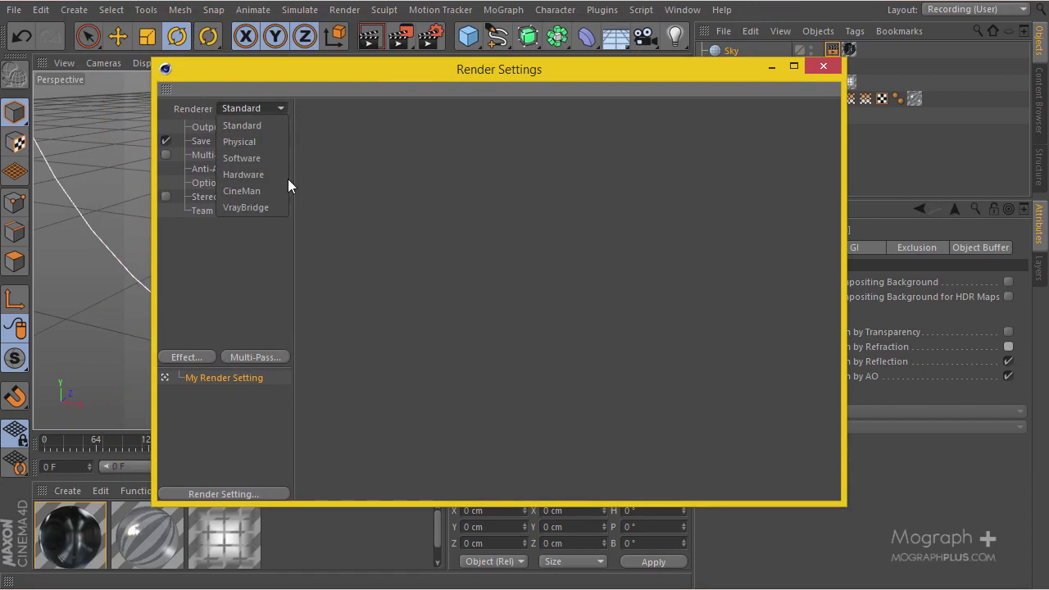
{"action": "left_click", "coordinate": [259, 139]}
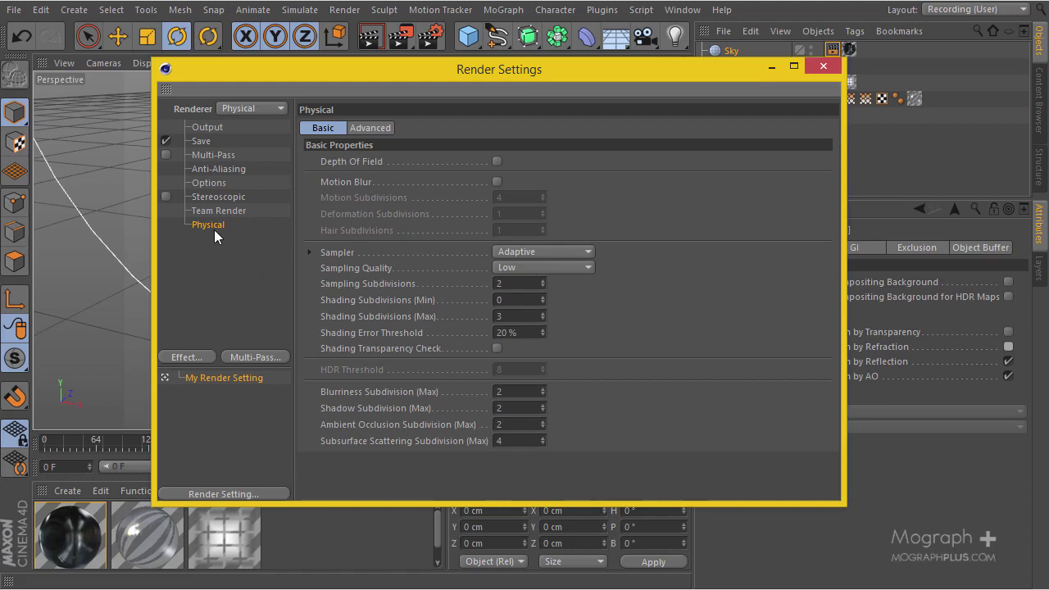
{"action": "left_click", "coordinate": [214, 169]}
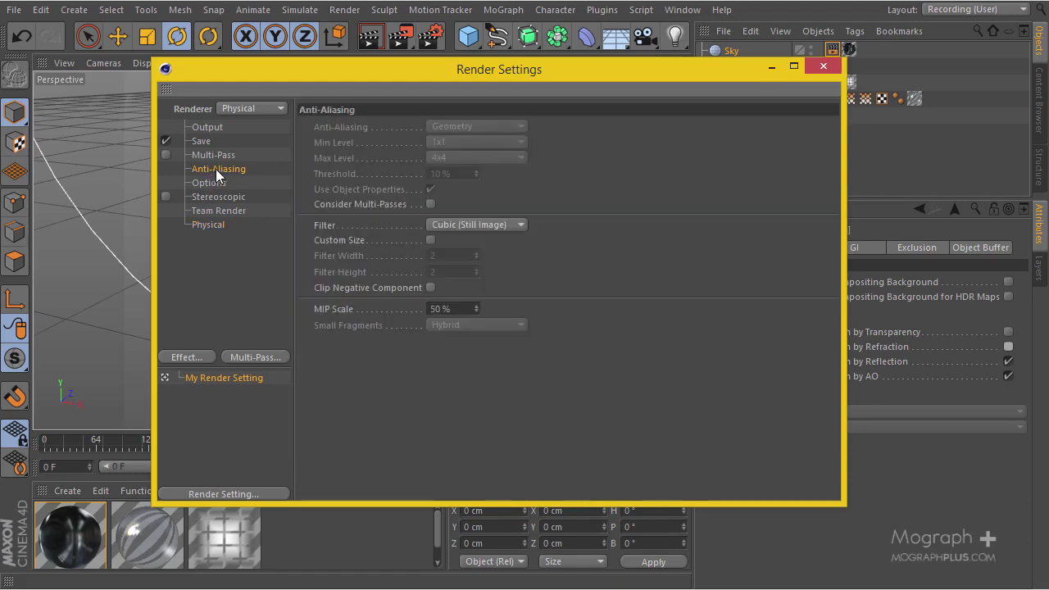
{"action": "left_click_drag", "start_coordinate": [445, 88], "coordinate": [404, 127]}
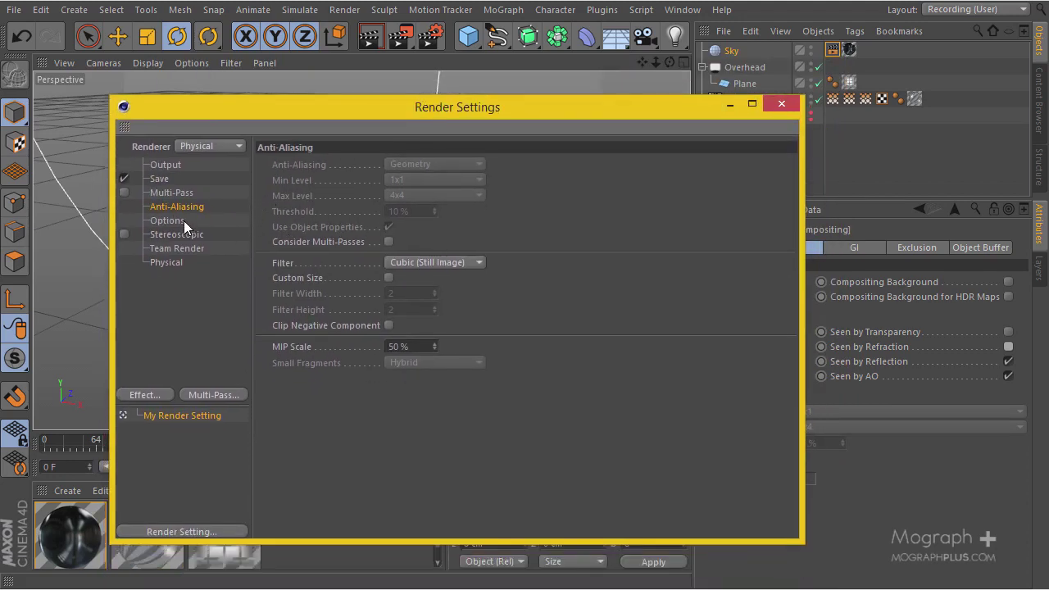
{"action": "left_click", "coordinate": [167, 263]}
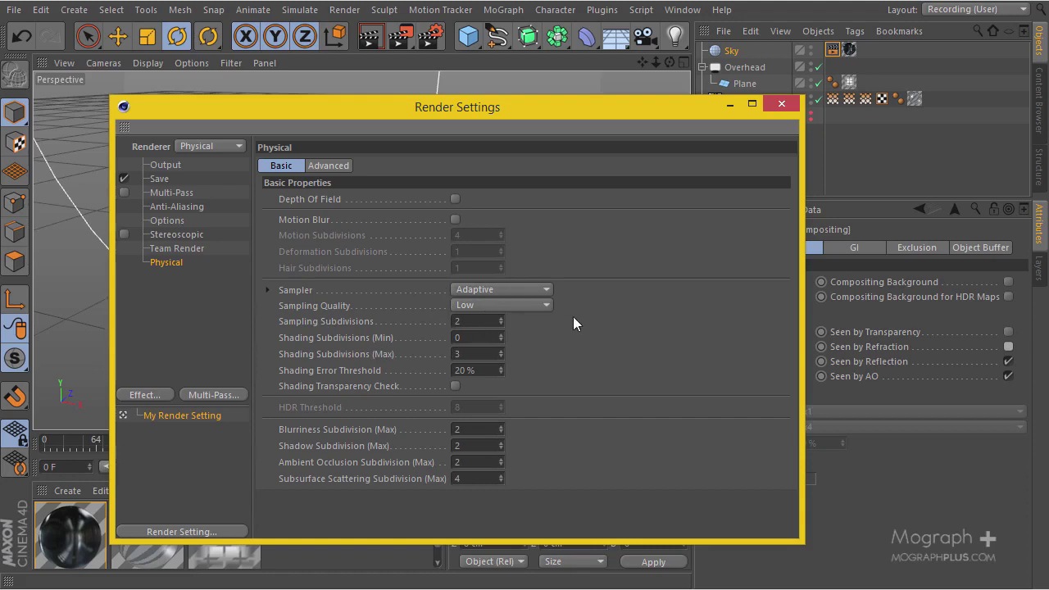
{"action": "left_click_drag", "start_coordinate": [596, 103], "coordinate": [598, 72]}
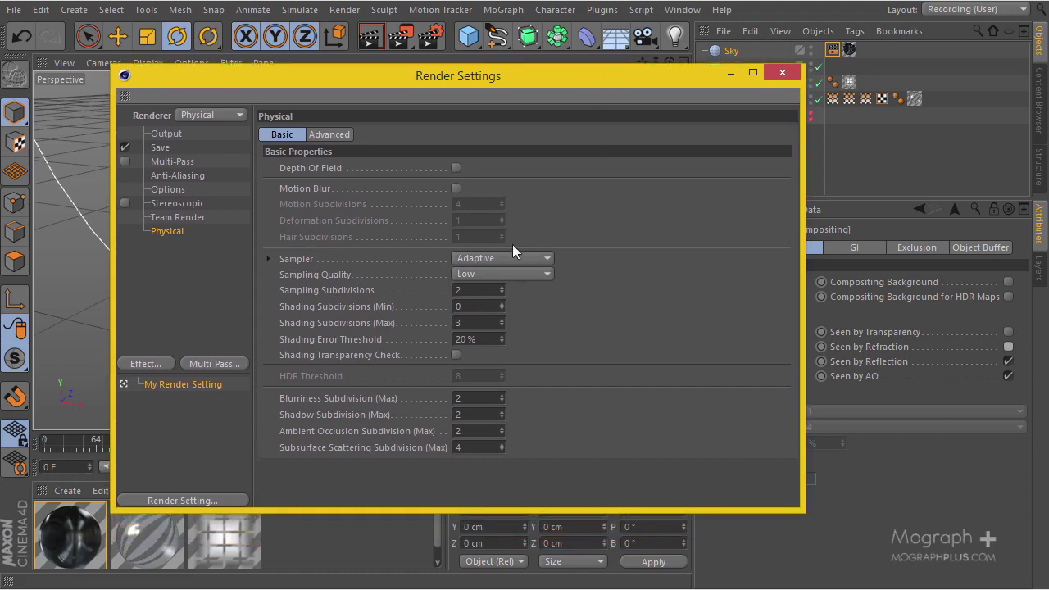
Step: Set Sampling Subdivisions 2.5, Shading Subdivisions Min 1 and Shading Error Threshold 15%, then close Render Settings
{"action": "left_click", "coordinate": [499, 287]}
{"action": "type", "text": "2.5"}
{"action": "key", "text": "Tab"}
{"action": "type", "text": "1"}
{"action": "key", "text": "Tab"}
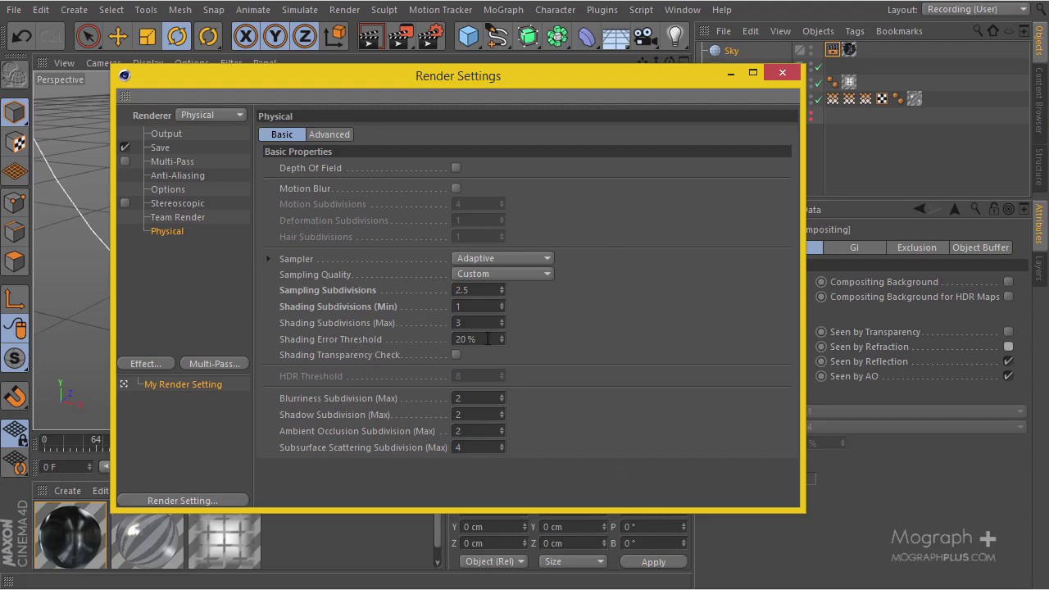
{"action": "key", "text": "Tab"}
{"action": "type", "text": "15"}
{"action": "key", "text": "Return"}
{"action": "left_click", "coordinate": [782, 72]}
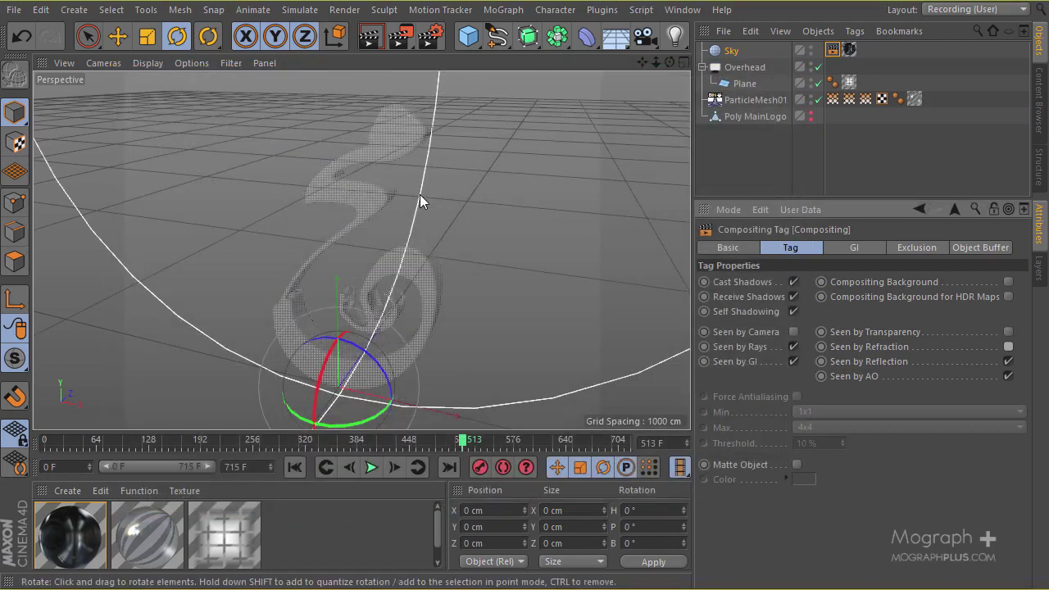
Step: Orbit in close to the glass logo and render a preview of the Perspective view
{"action": "left_click_drag", "start_coordinate": [466, 182], "coordinate": [421, 175], "text": "alt"}
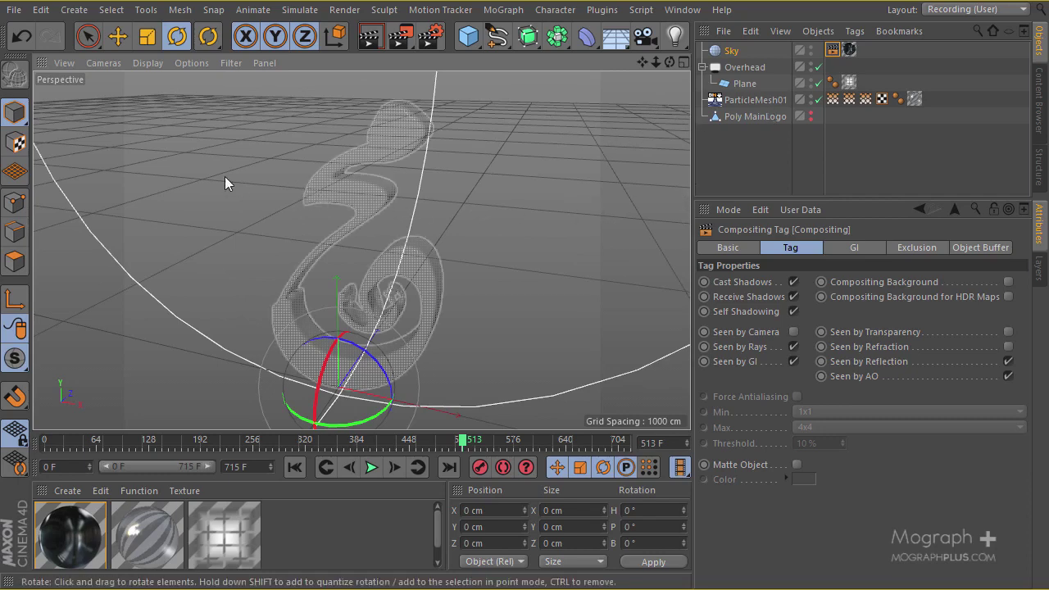
{"action": "left_click", "coordinate": [372, 48]}
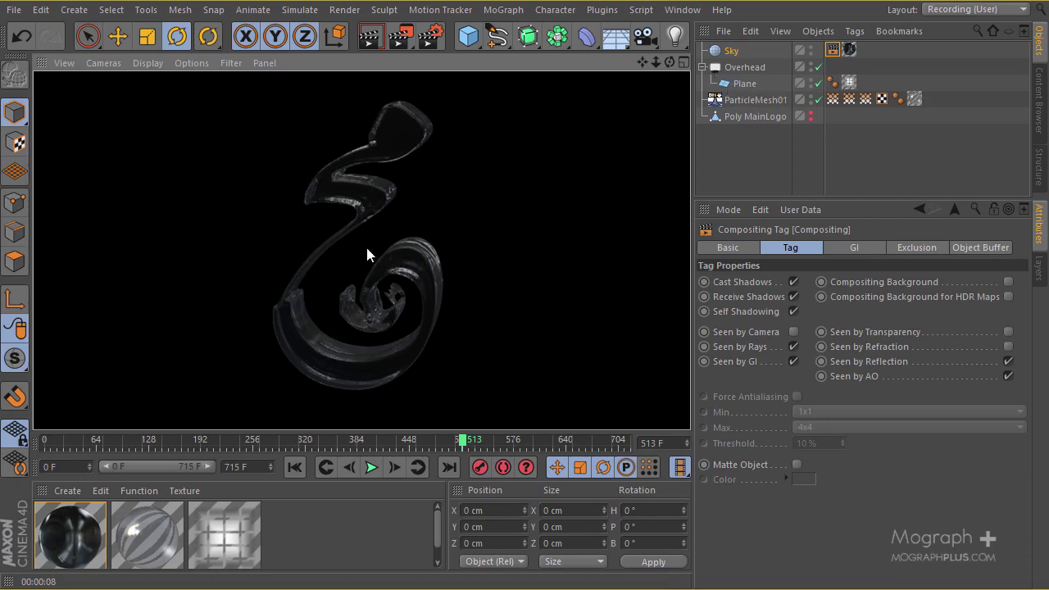
{"action": "left_click_drag", "start_coordinate": [361, 248], "coordinate": [320, 60], "text": "alt"}
{"action": "left_click", "coordinate": [368, 39]}
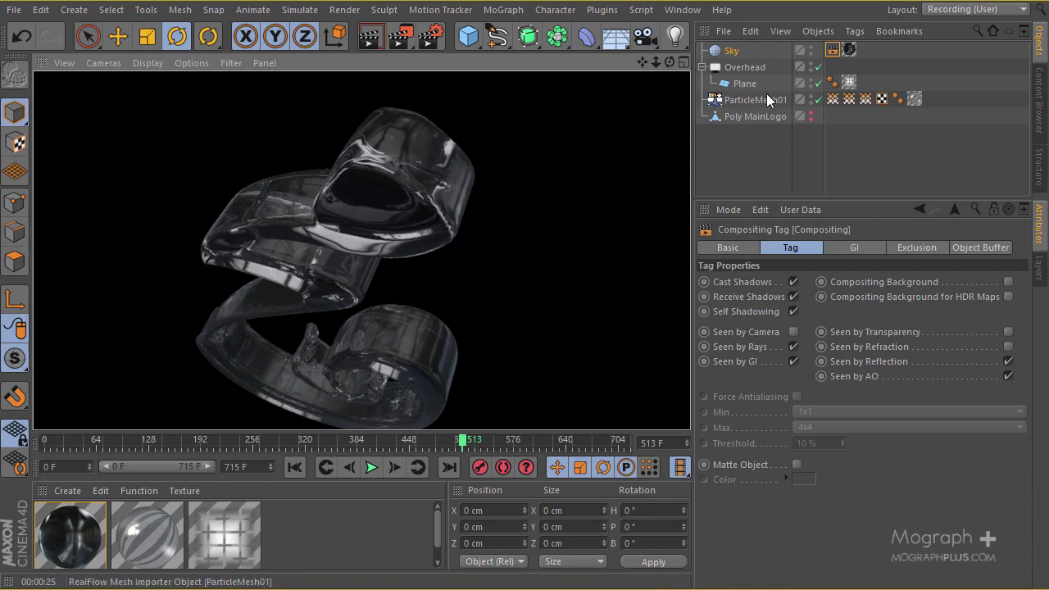
Step: Select the Overhead light and show its General settings: Area type, 100% intensity
{"action": "left_click", "coordinate": [745, 67]}
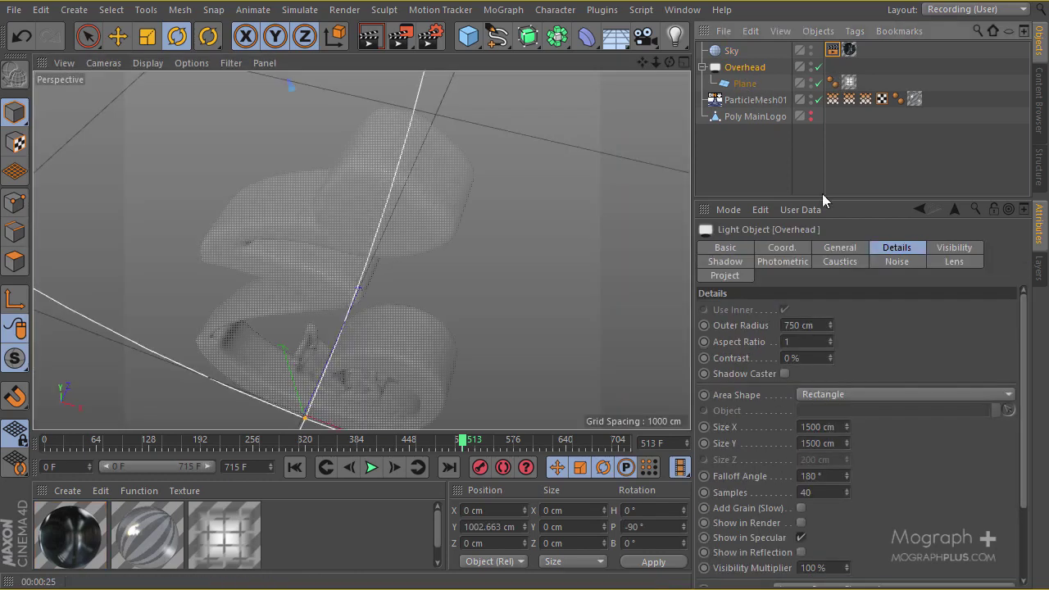
{"action": "left_click", "coordinate": [840, 248]}
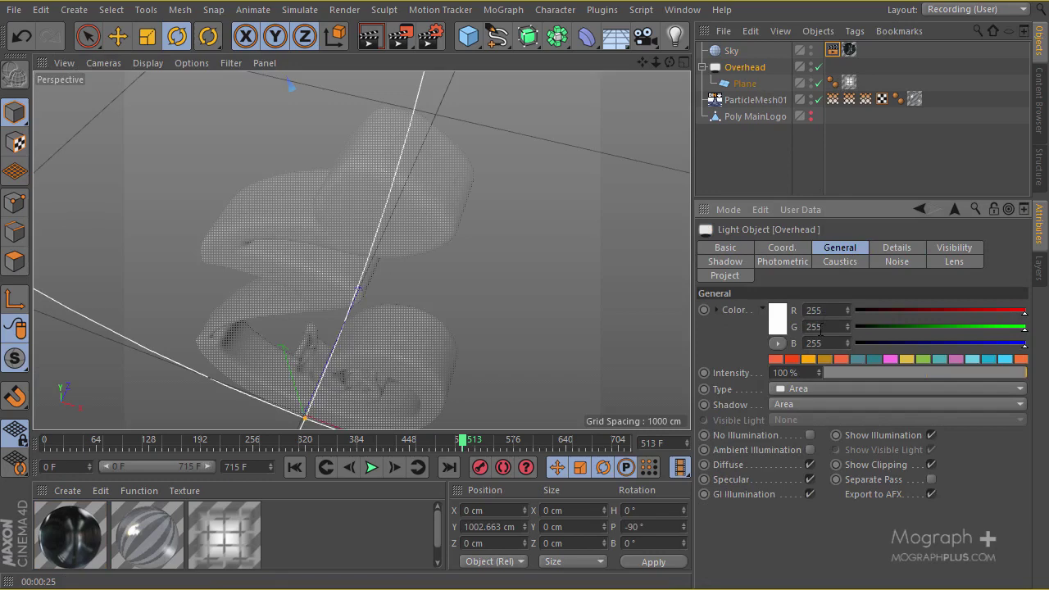